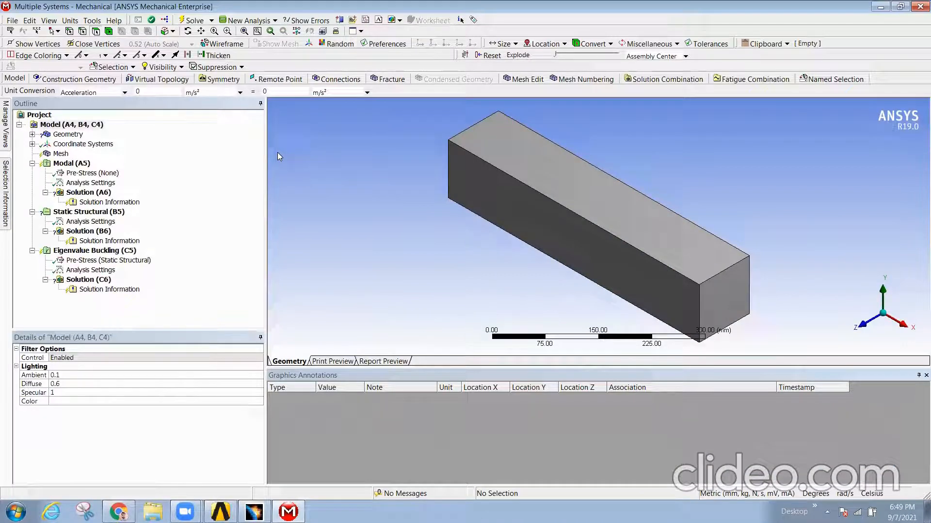
Generate the mesh on the rectangular beam with the default settings and inspect it
{"action": "middle_click_drag", "start_coordinate": [647, 279], "coordinate": [423, 263]}
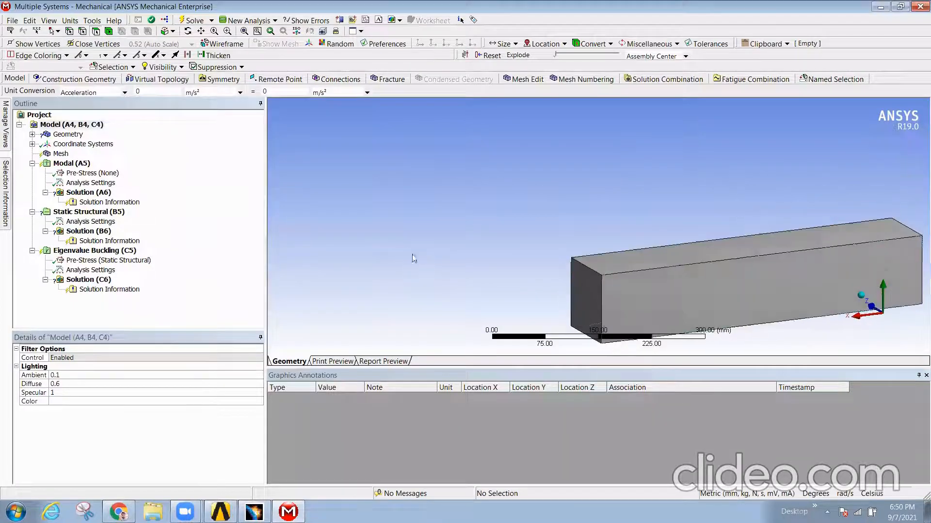
{"action": "middle_click_drag", "start_coordinate": [698, 270], "coordinate": [507, 246]}
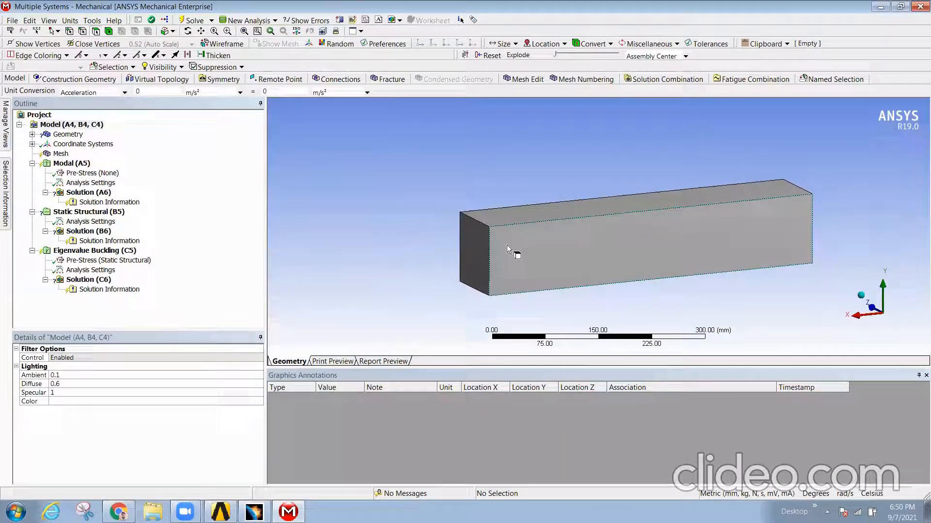
{"action": "left_click", "coordinate": [62, 154]}
{"action": "right_click", "coordinate": [62, 154]}
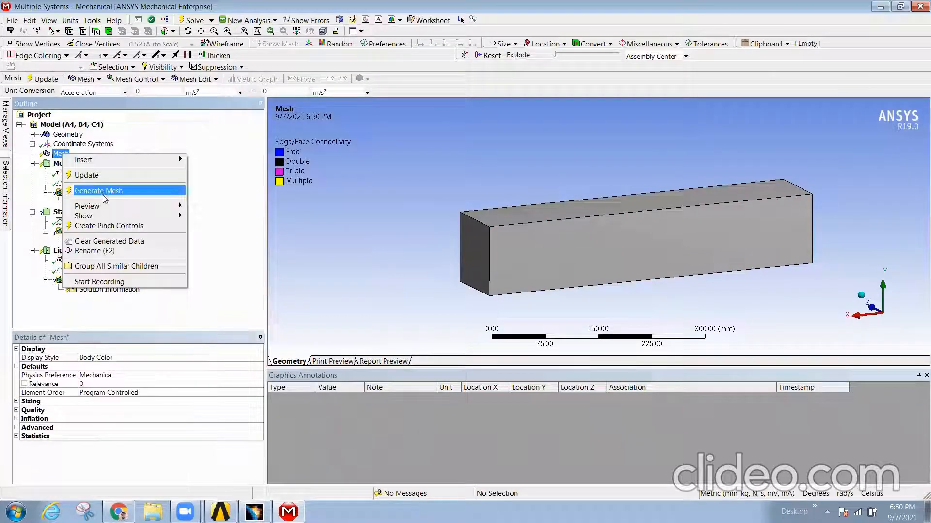
{"action": "left_click", "coordinate": [103, 193]}
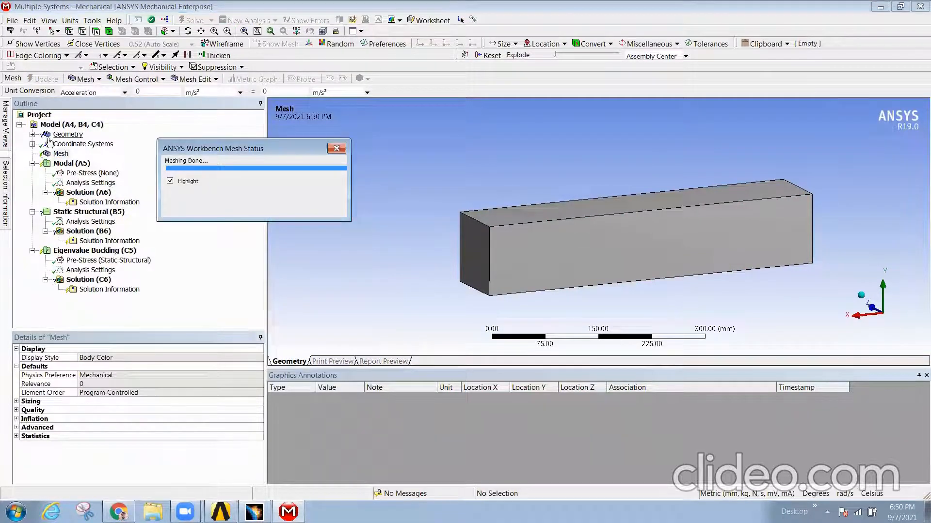
{"action": "middle_click_drag", "start_coordinate": [597, 283], "coordinate": [417, 241]}
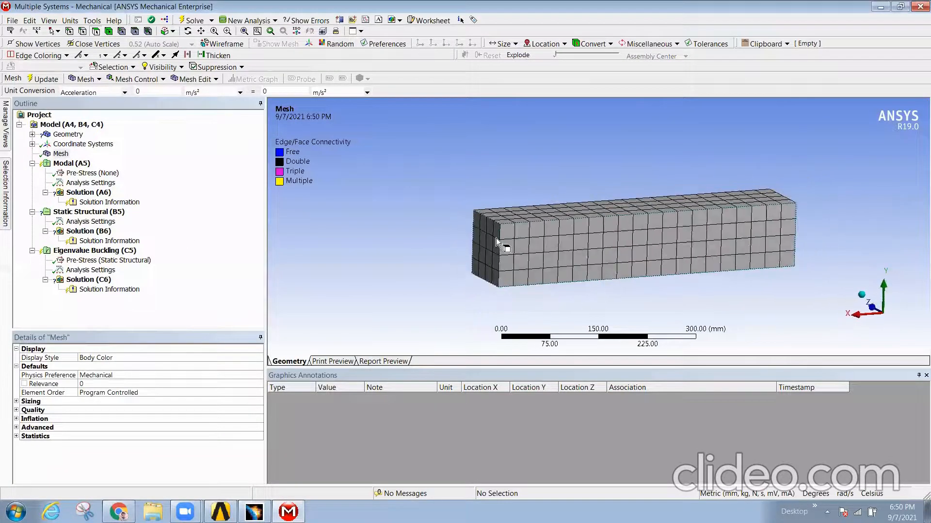
{"action": "middle_click_drag", "start_coordinate": [528, 260], "coordinate": [524, 240]}
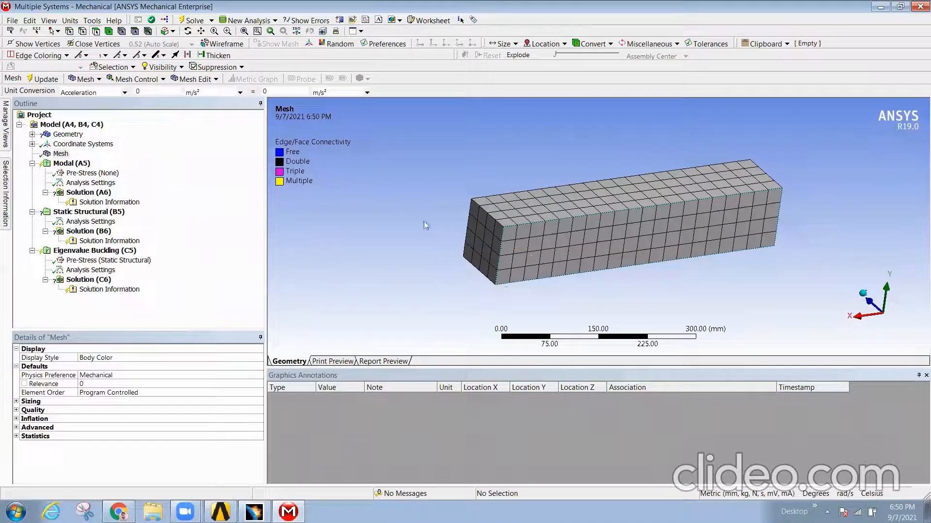
Assign the Steel material to Part1 in the geometry
{"action": "left_click", "coordinate": [32, 134]}
{"action": "left_click", "coordinate": [73, 145]}
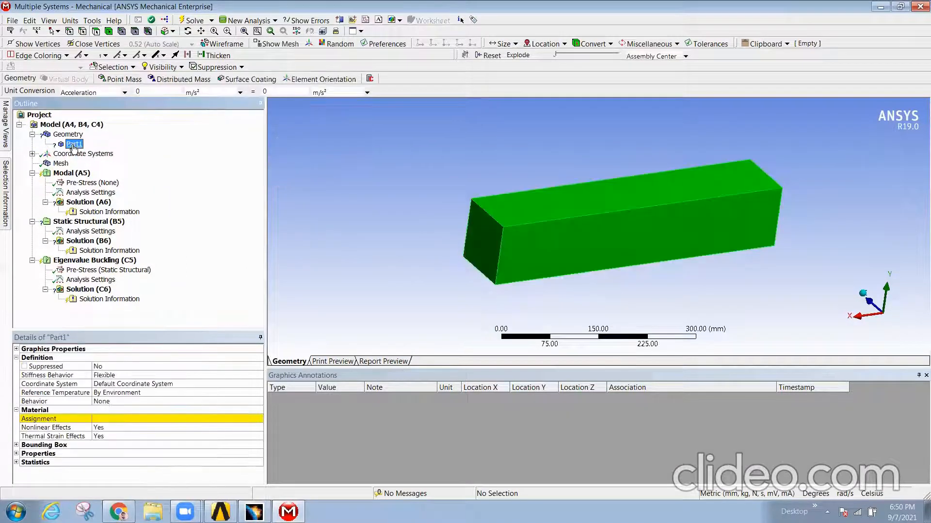
{"action": "left_click", "coordinate": [137, 420]}
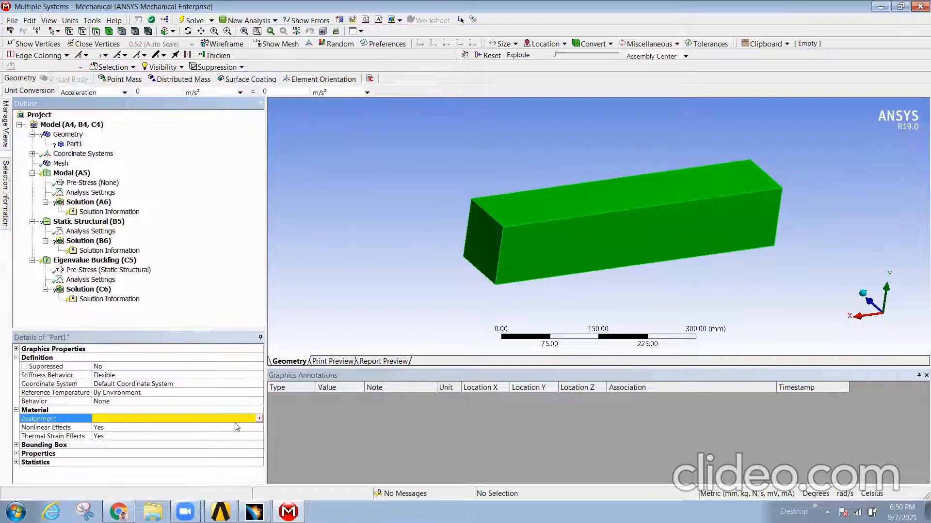
{"action": "left_click", "coordinate": [259, 418]}
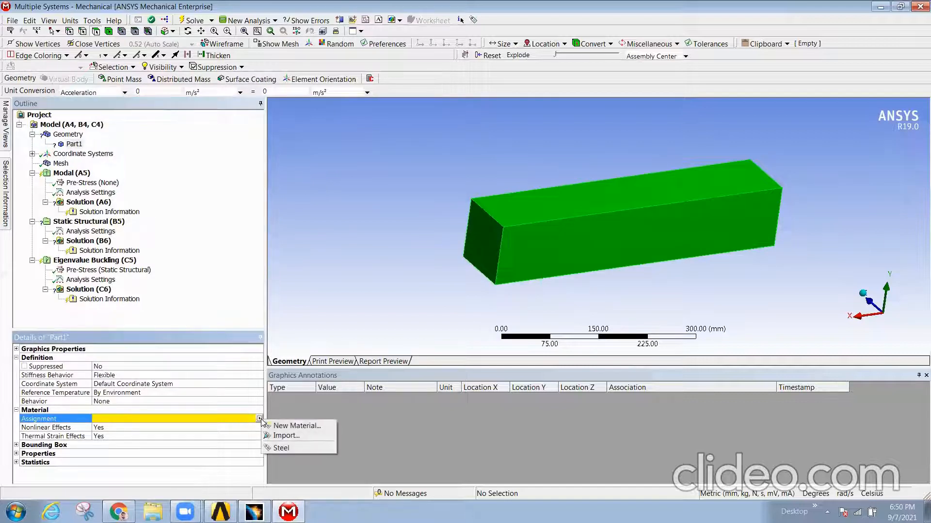
{"action": "left_click", "coordinate": [284, 449]}
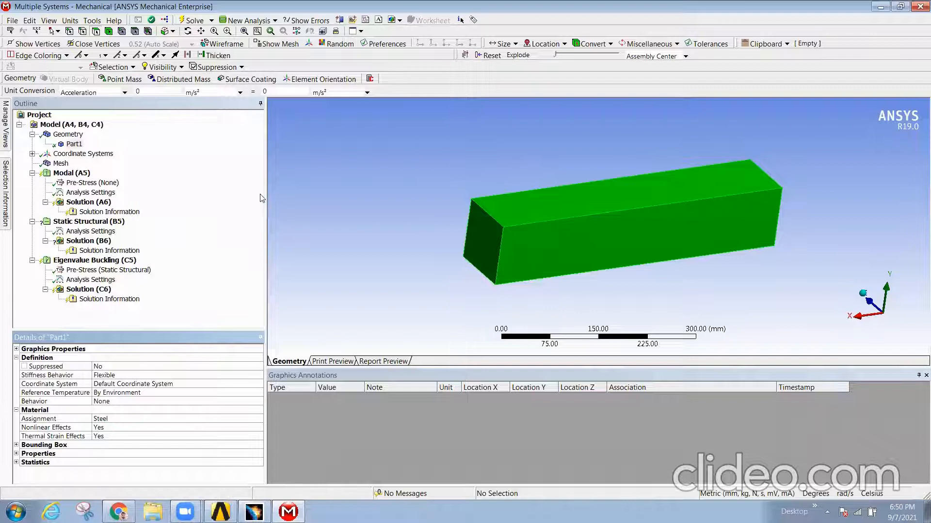
Insert a mesh method and scope it to the beam body
{"action": "left_click", "coordinate": [60, 164]}
{"action": "left_click_drag", "start_coordinate": [576, 239], "coordinate": [538, 242]}
{"action": "right_click", "coordinate": [61, 163]}
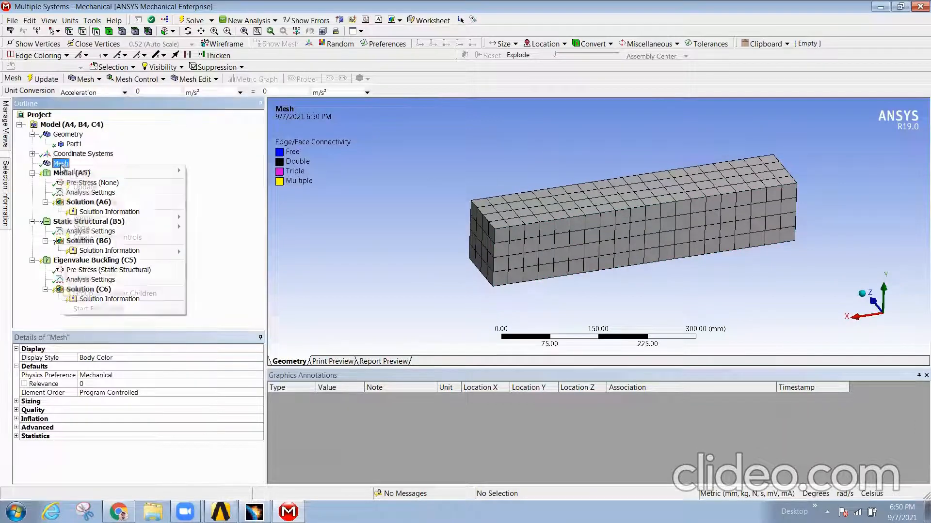
{"action": "mouse_move", "coordinate": [139, 173]}
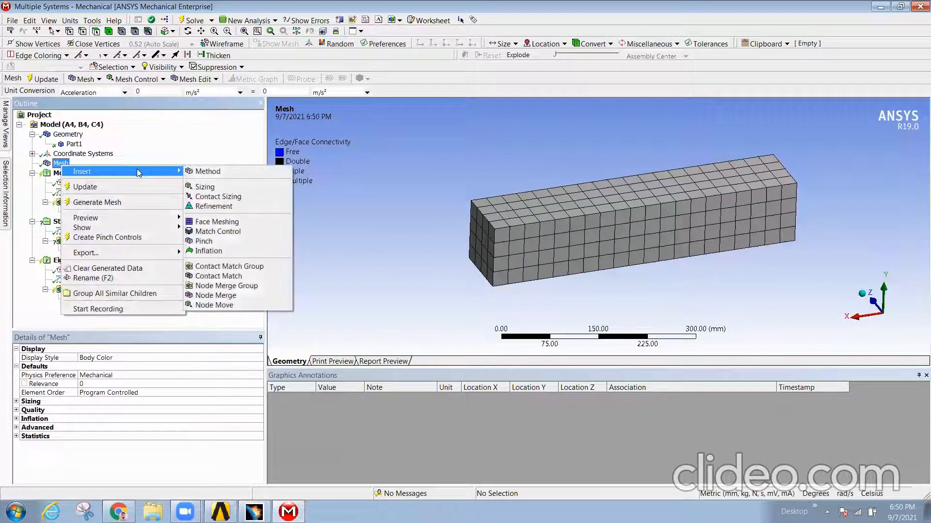
{"action": "left_click", "coordinate": [236, 174]}
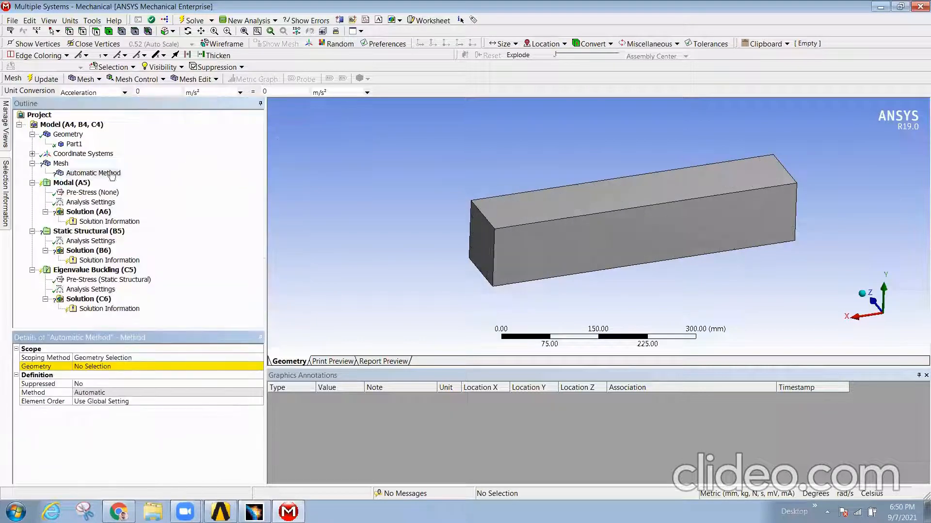
{"action": "left_click", "coordinate": [89, 173]}
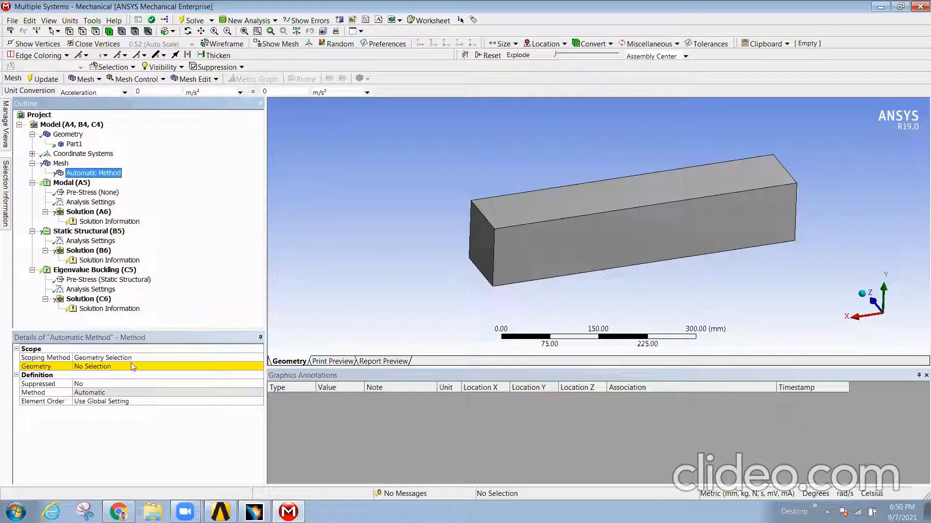
{"action": "left_click", "coordinate": [628, 219]}
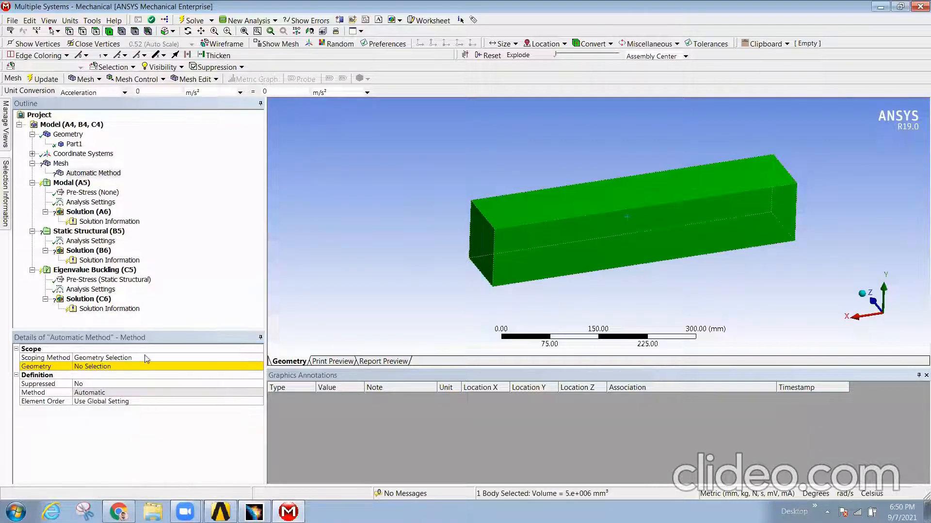
{"action": "left_click", "coordinate": [106, 367]}
{"action": "left_click", "coordinate": [106, 367]}
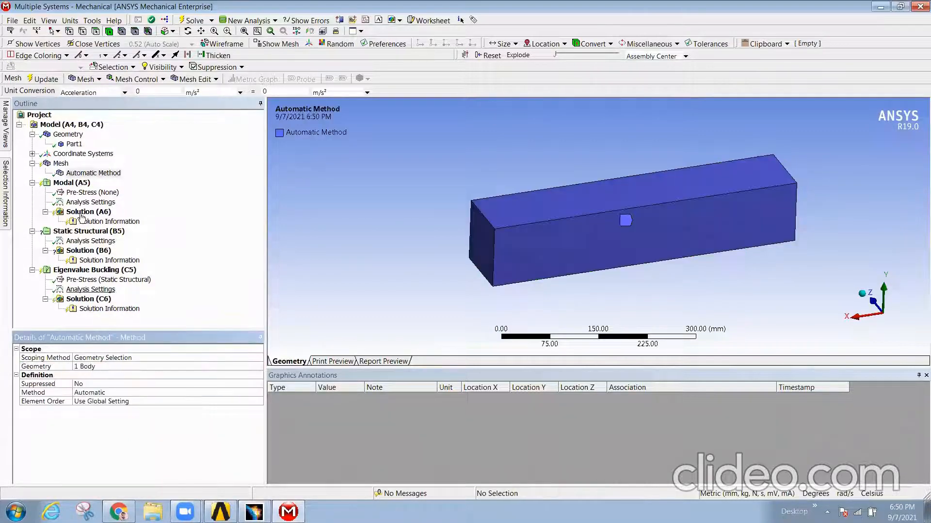
Set the inserted mesh method to Tetrahedrons
{"action": "left_click", "coordinate": [142, 393]}
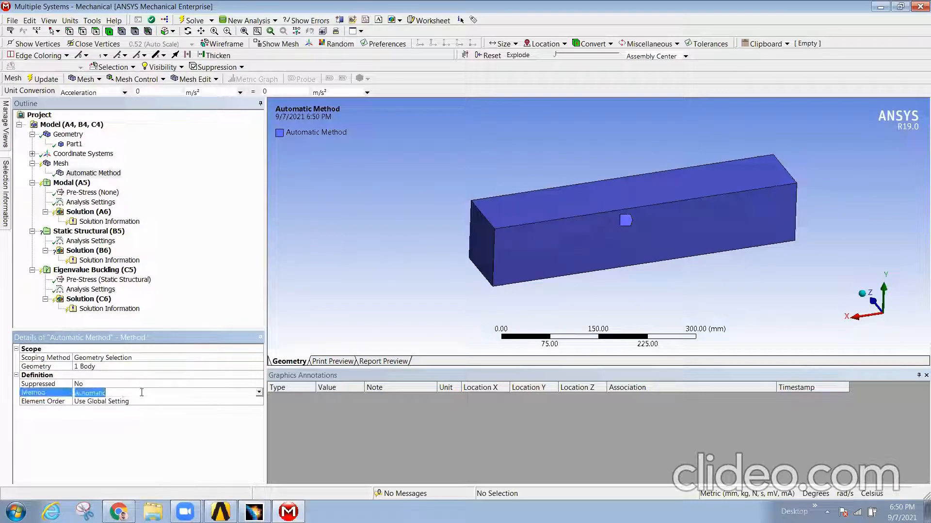
{"action": "left_click", "coordinate": [259, 393]}
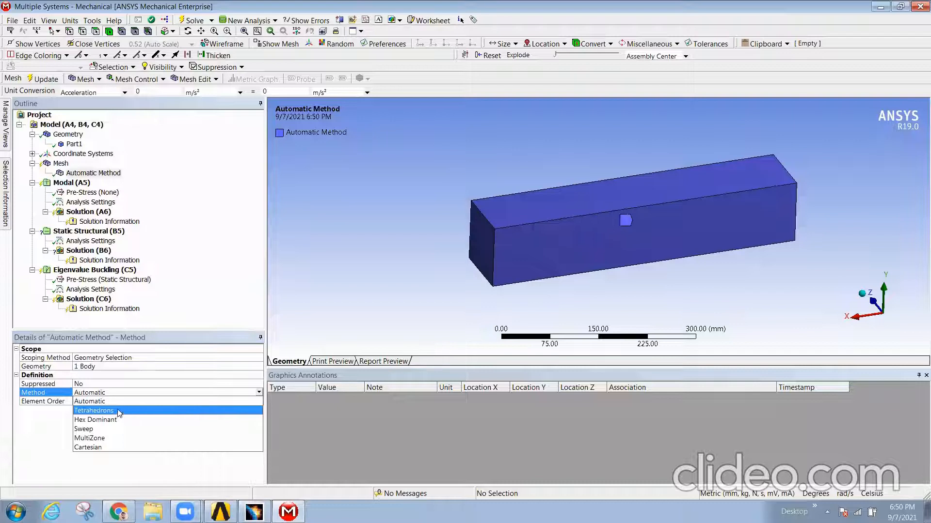
{"action": "left_click", "coordinate": [118, 411]}
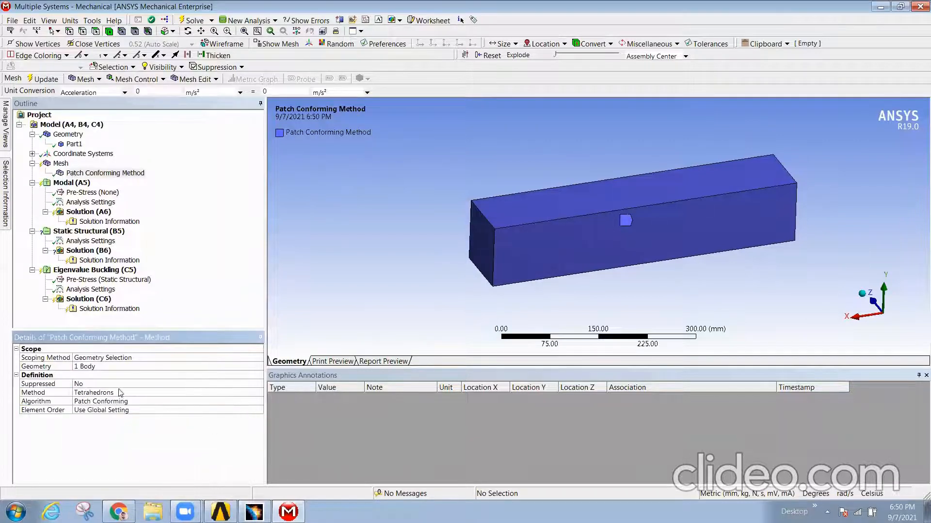
Regenerate the beam's mesh with the tetrahedral method and inspect the elements from several angles
{"action": "left_click", "coordinate": [68, 164]}
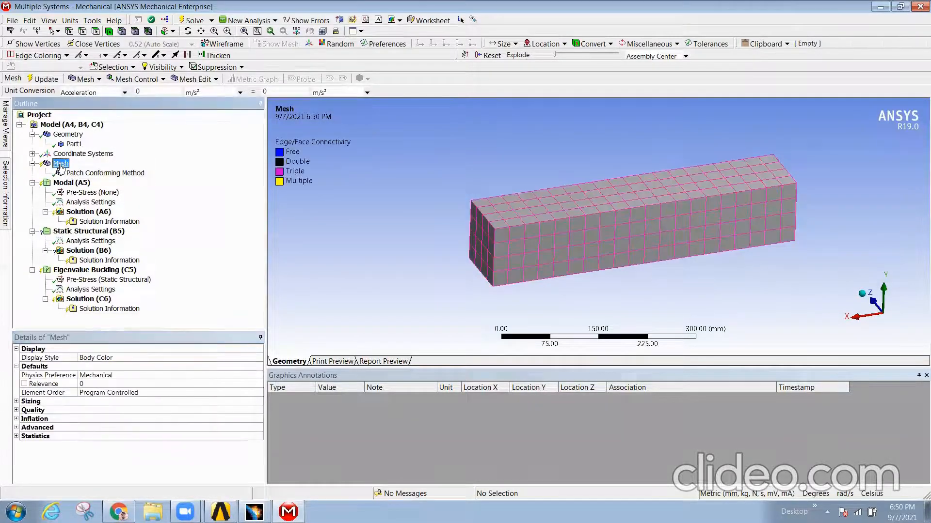
{"action": "middle_click_drag", "start_coordinate": [555, 248], "coordinate": [521, 266]}
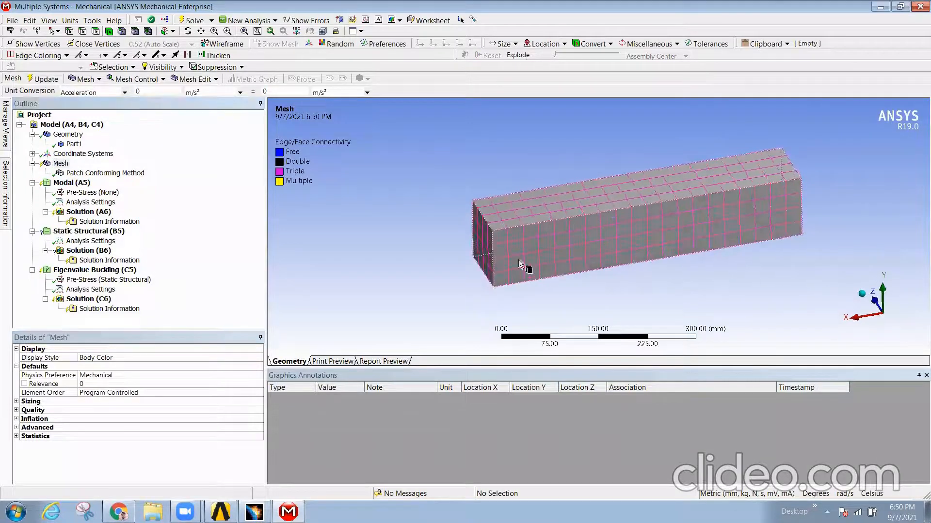
{"action": "right_click", "coordinate": [64, 164]}
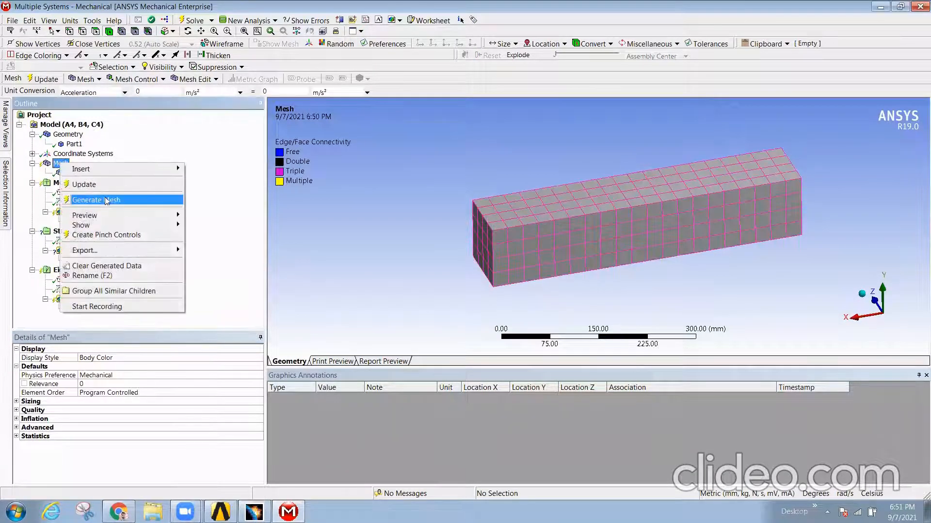
{"action": "left_click", "coordinate": [109, 203]}
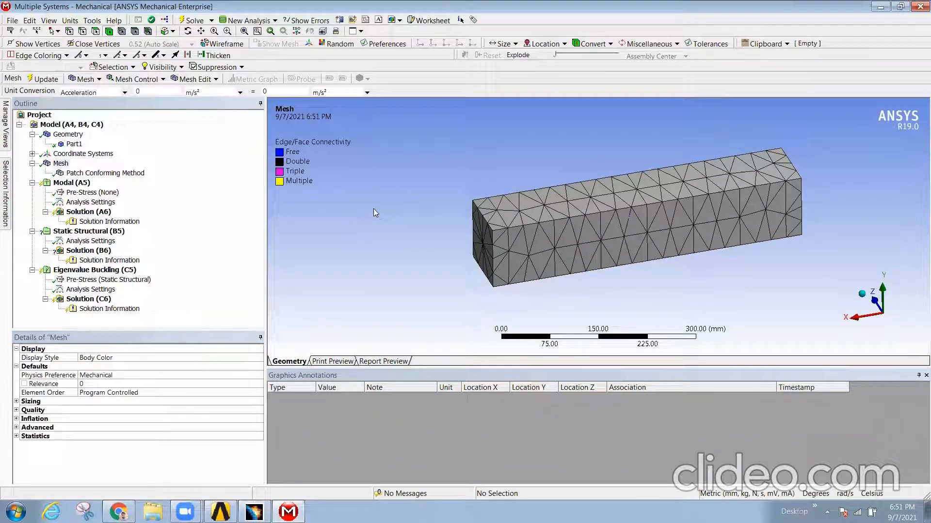
{"action": "left_click_drag", "start_coordinate": [516, 247], "coordinate": [495, 251]}
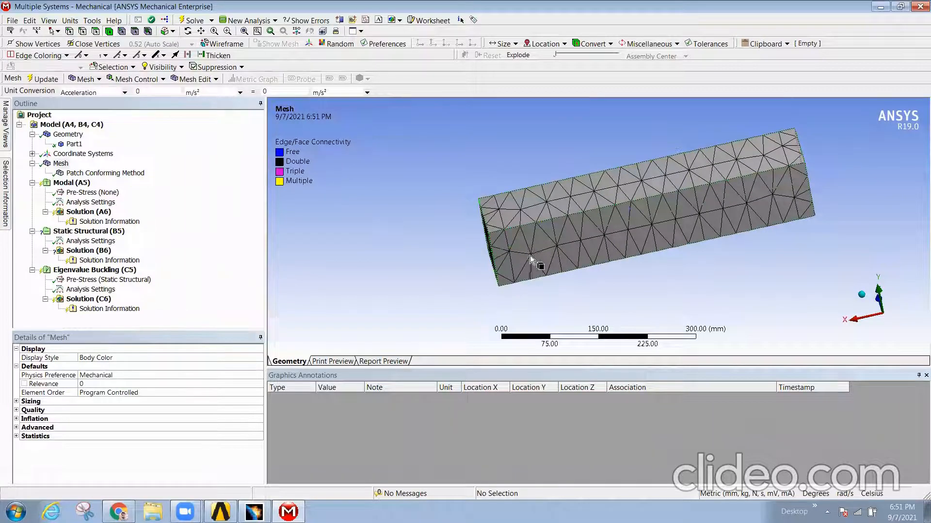
{"action": "mouse_move", "coordinate": [648, 249]}
{"action": "left_mouse_down"}
{"action": "mouse_move", "coordinate": [648, 236]}
{"action": "mouse_move", "coordinate": [655, 247]}
{"action": "mouse_move", "coordinate": [635, 245]}
{"action": "mouse_move", "coordinate": [647, 247]}
{"action": "left_mouse_up"}
{"action": "left_click_drag", "start_coordinate": [491, 235], "coordinate": [476, 257]}
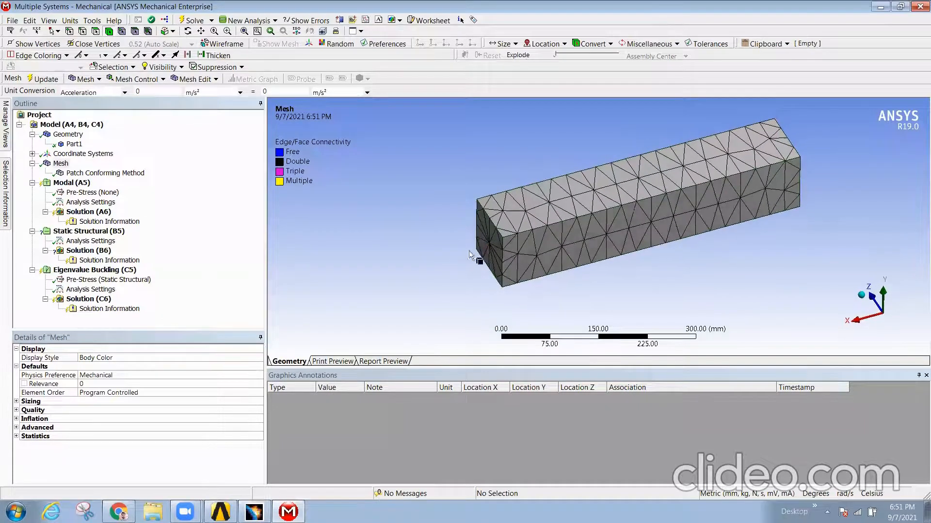
Try the Linear and Quadratic options for the mesh's element order
{"action": "left_click", "coordinate": [181, 393]}
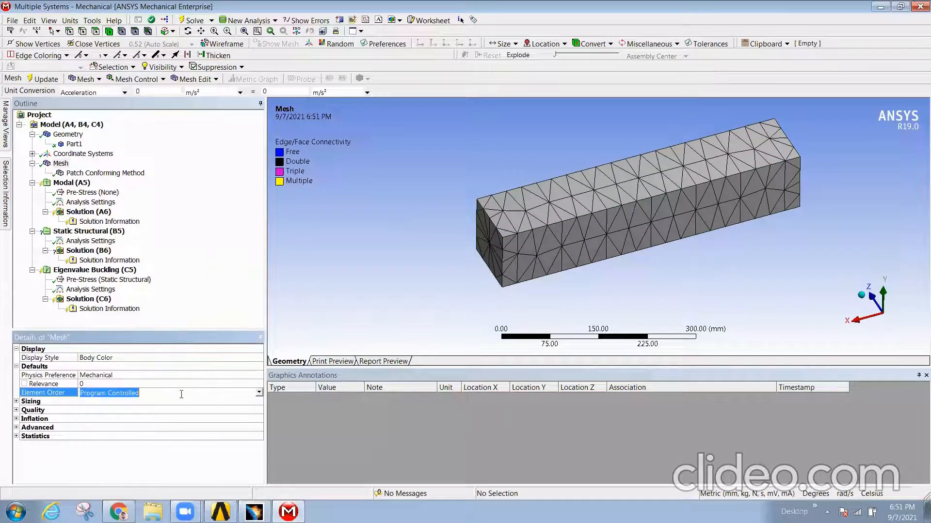
{"action": "left_click", "coordinate": [259, 393]}
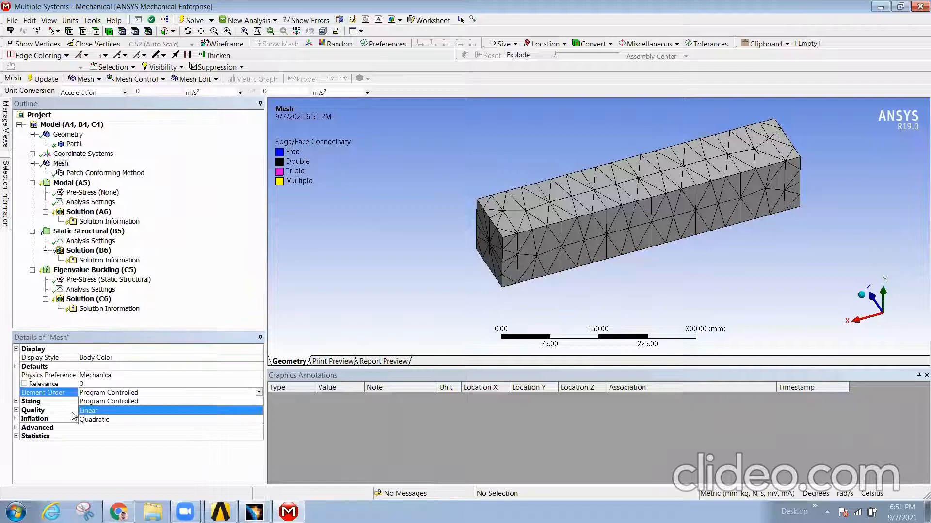
{"action": "left_click", "coordinate": [87, 412]}
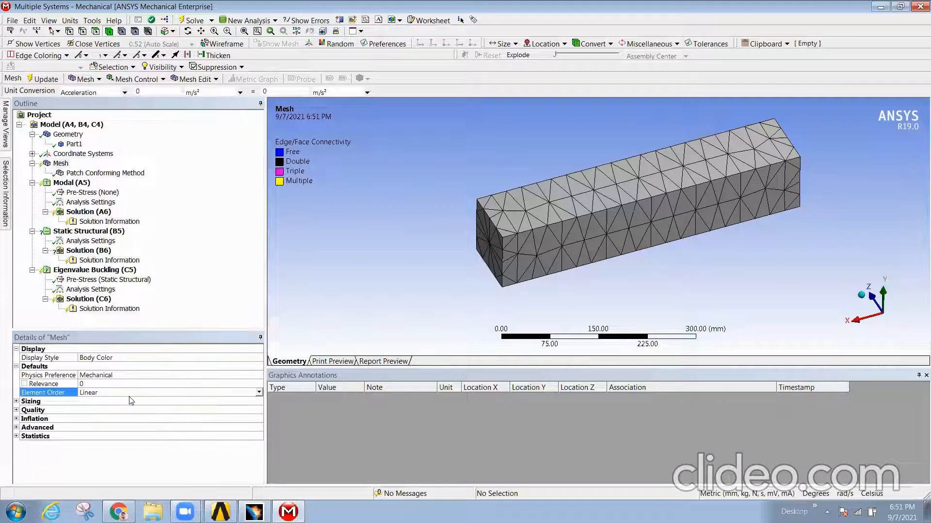
{"action": "left_click", "coordinate": [259, 392]}
{"action": "left_click", "coordinate": [136, 420]}
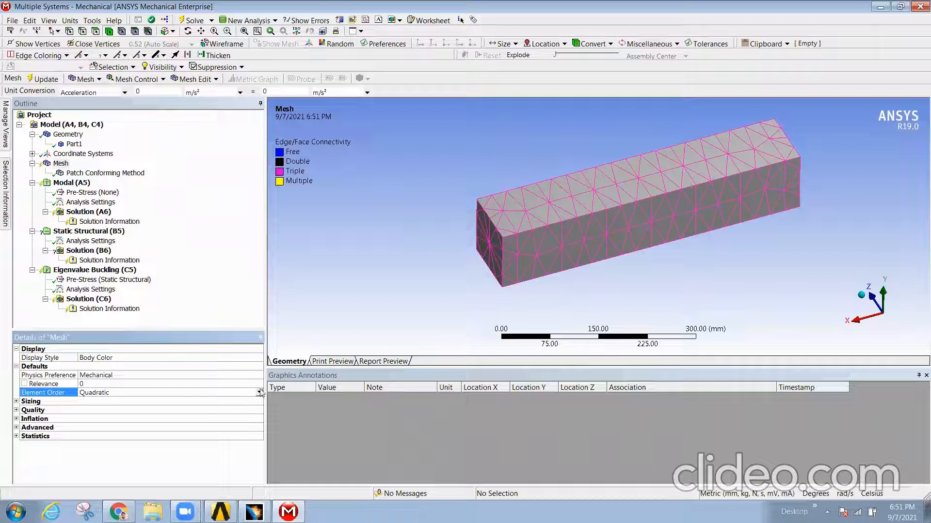
{"action": "left_click", "coordinate": [260, 392]}
{"action": "left_click", "coordinate": [140, 411]}
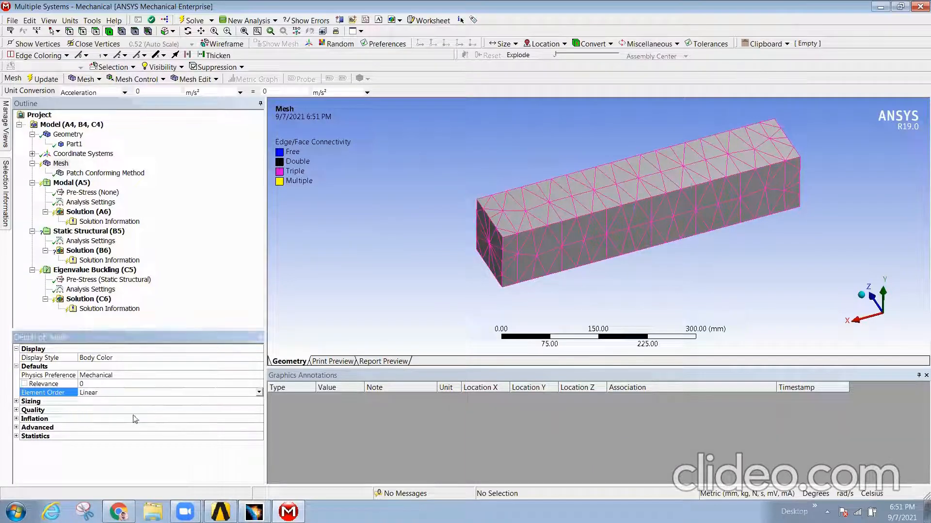
Set the mesh's element order to Quadratic
{"action": "left_click", "coordinate": [260, 394]}
{"action": "left_click", "coordinate": [173, 424]}
{"action": "left_click", "coordinate": [260, 394]}
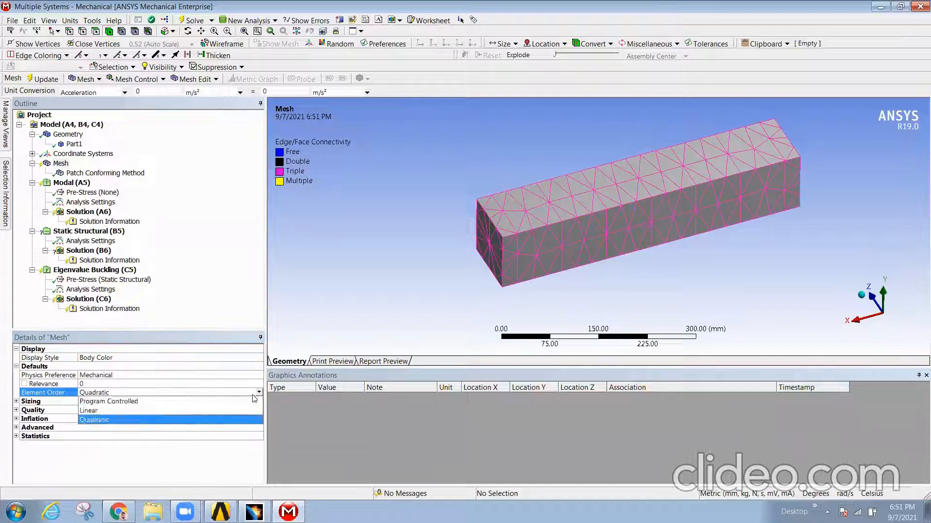
{"action": "left_click", "coordinate": [146, 425]}
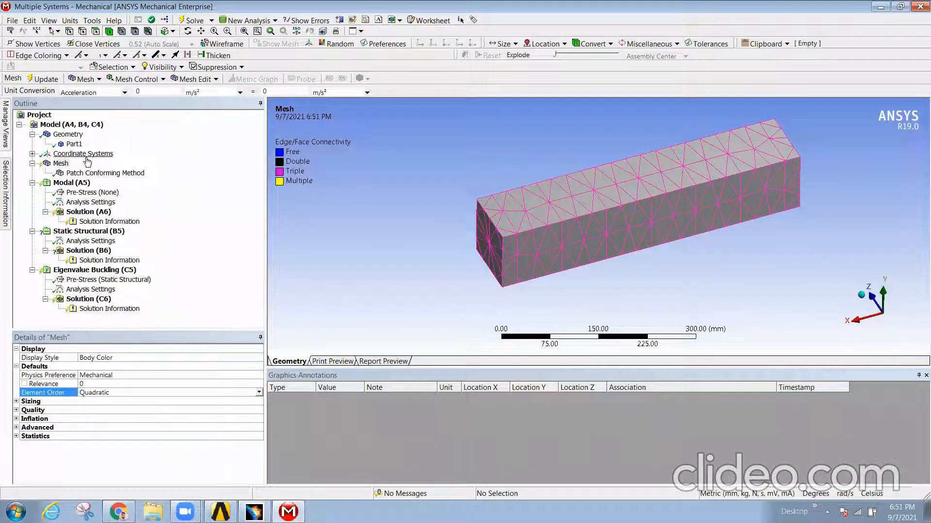
Set the mesh's size function to Proximity and Curvature and regenerate the tetrahedral mesh
{"action": "left_click", "coordinate": [17, 402]}
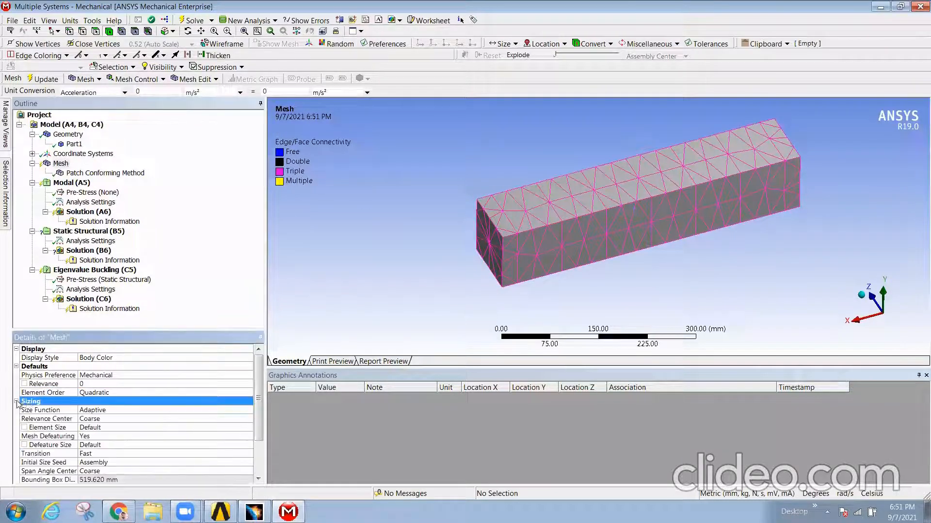
{"action": "left_click", "coordinate": [152, 411]}
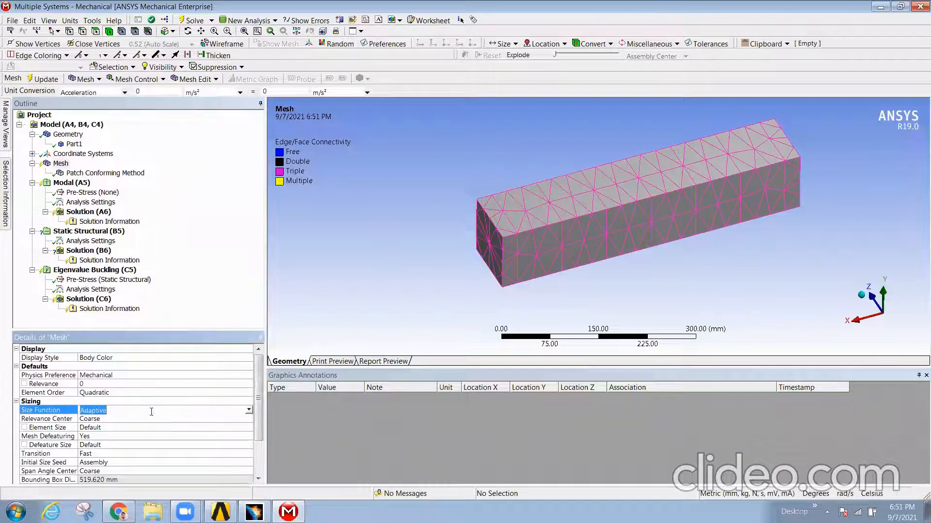
{"action": "left_click", "coordinate": [249, 410]}
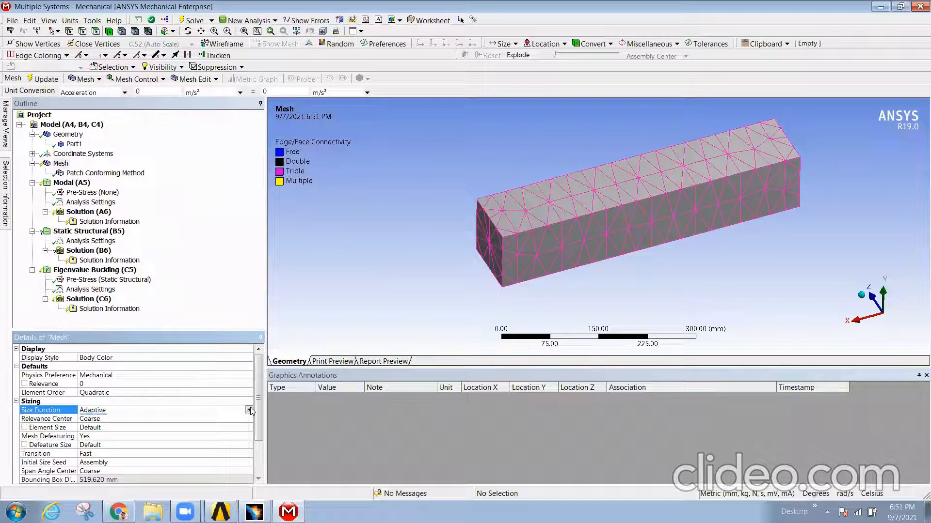
{"action": "left_click", "coordinate": [149, 431]}
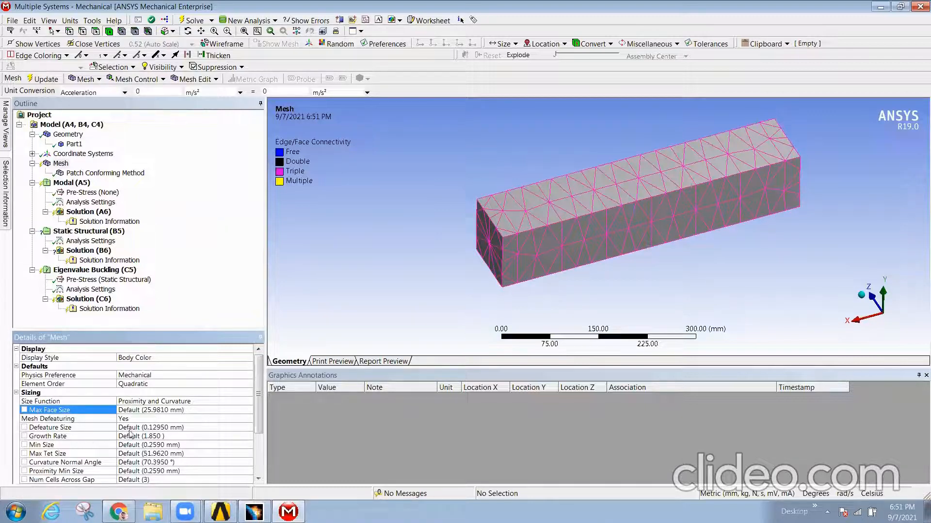
{"action": "scroll", "coordinate": [107, 436], "scroll_direction": "down", "scroll_amount": 1}
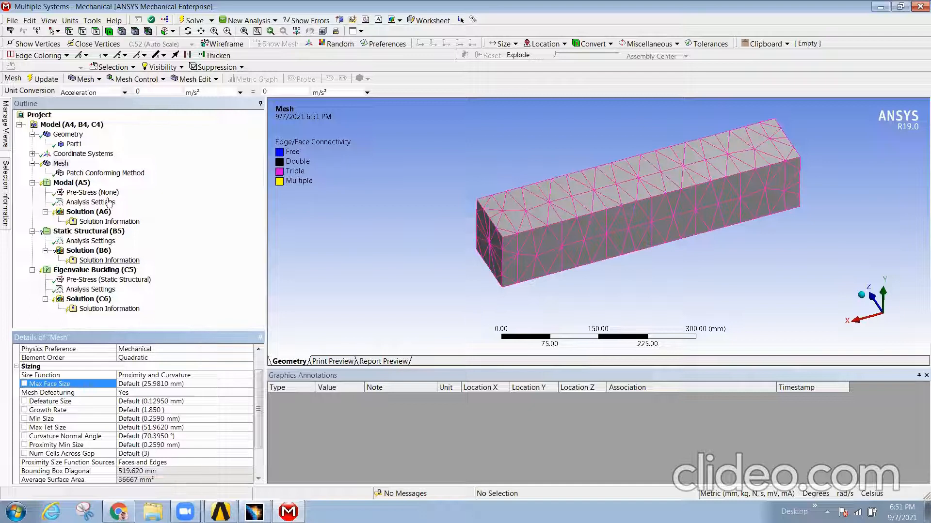
{"action": "right_click", "coordinate": [61, 166]}
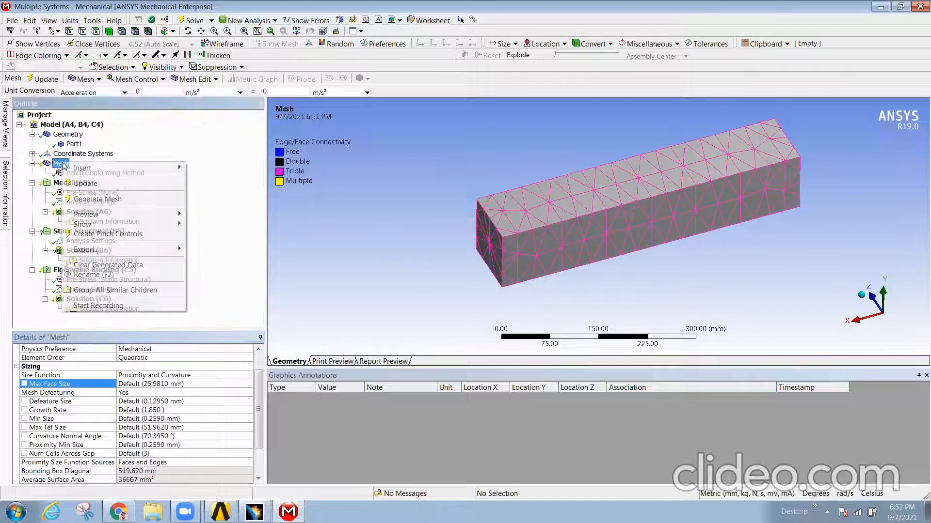
{"action": "left_click", "coordinate": [100, 200]}
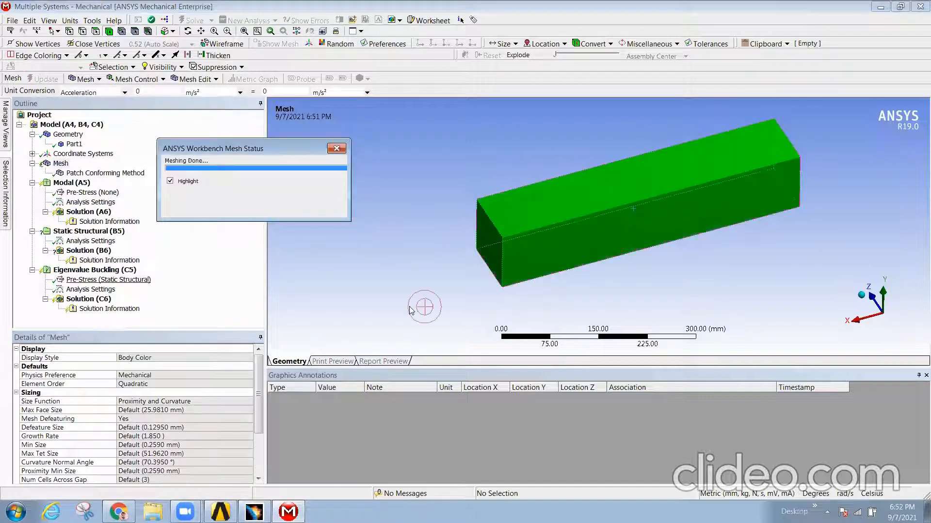
{"action": "middle_click_drag", "start_coordinate": [577, 229], "coordinate": [655, 228]}
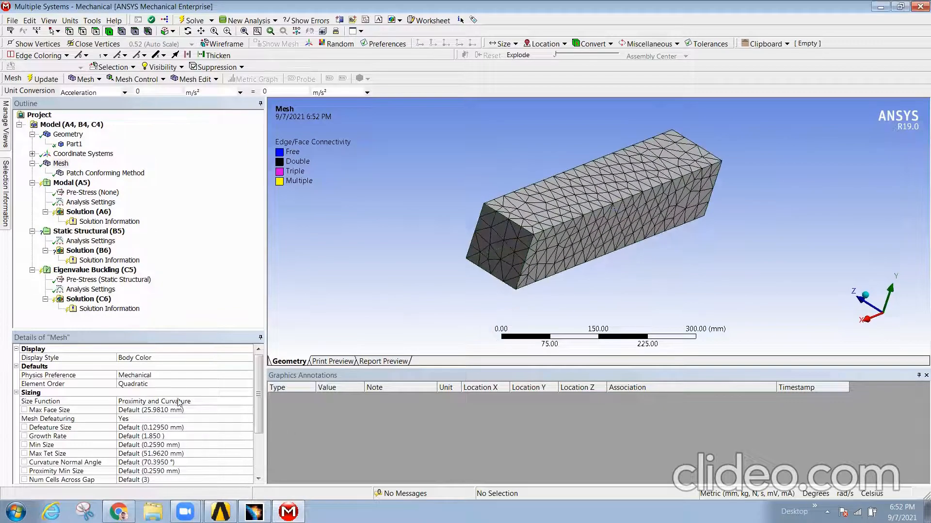
Set the mesh's size function to Uniform and regenerate the beam's mesh
{"action": "left_click", "coordinate": [238, 405]}
{"action": "left_click", "coordinate": [249, 402]}
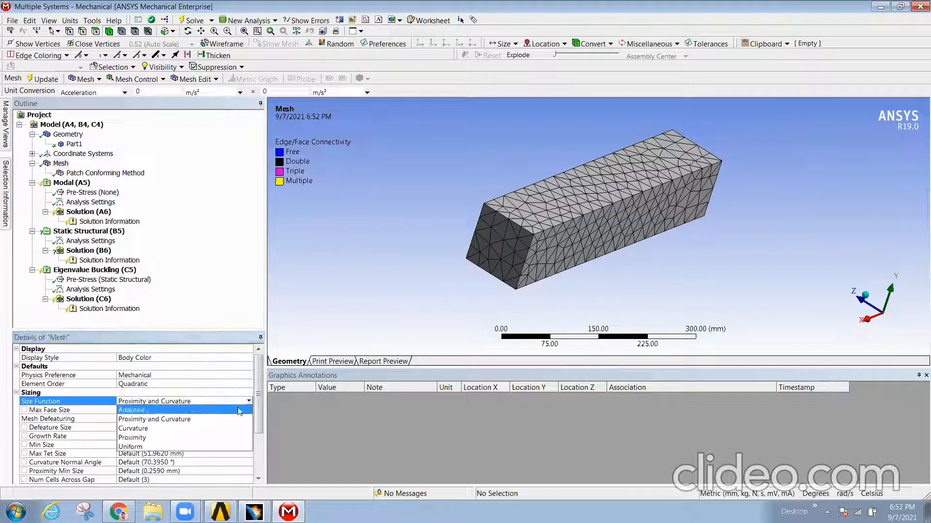
{"action": "left_click", "coordinate": [141, 446]}
{"action": "right_click", "coordinate": [68, 166]}
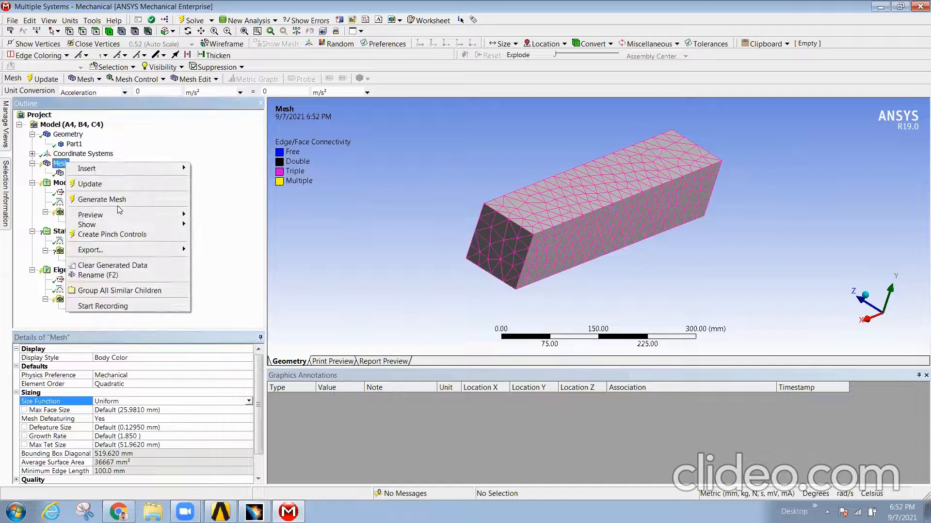
{"action": "left_click", "coordinate": [89, 201]}
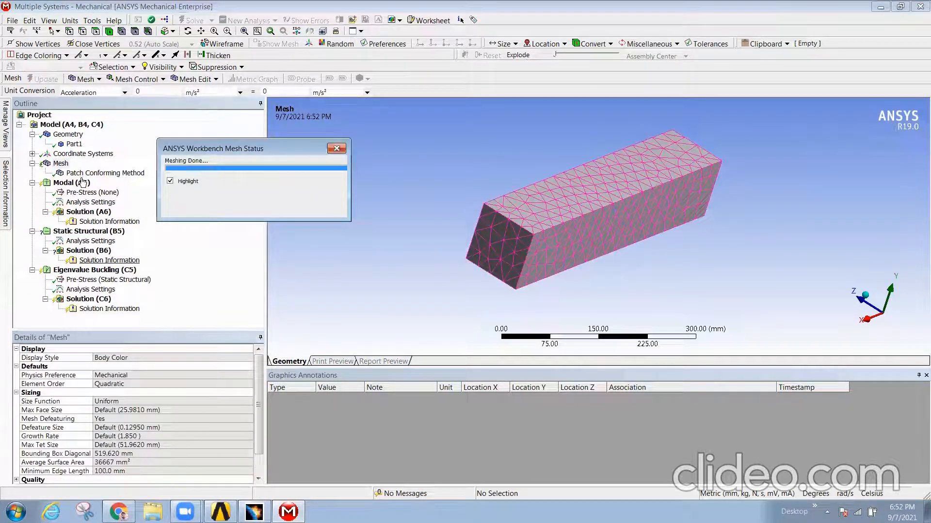
Change the beam's mesh method from Tetrahedrons to Hex Dominant
{"action": "left_click", "coordinate": [106, 173]}
{"action": "middle_click_drag", "start_coordinate": [536, 225], "coordinate": [480, 225]}
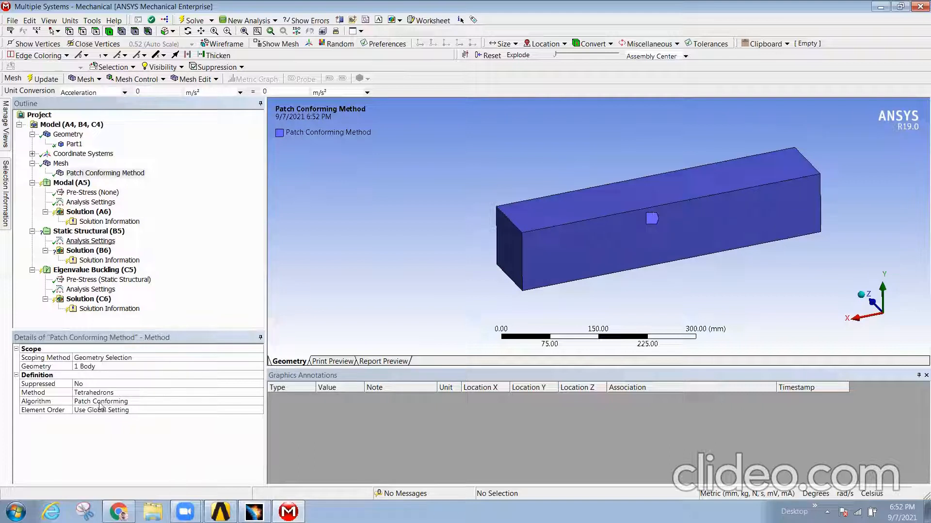
{"action": "left_click", "coordinate": [200, 391]}
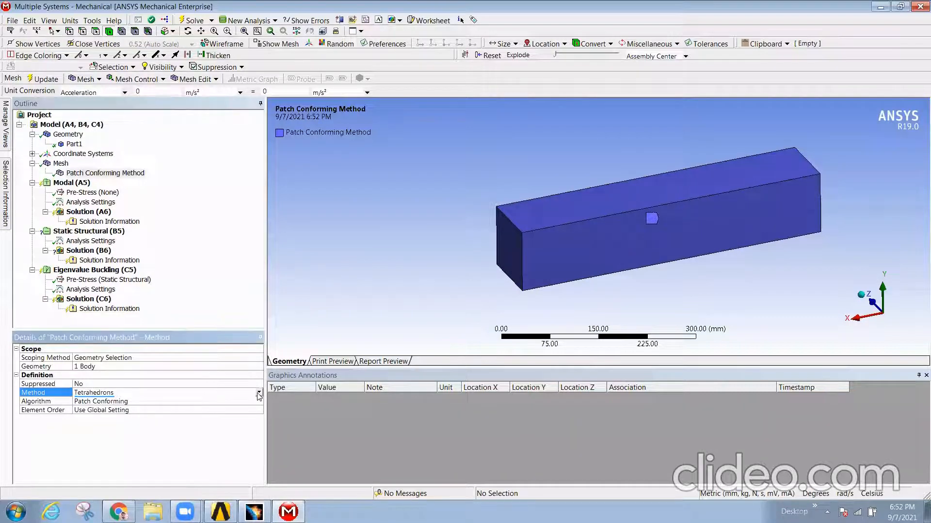
{"action": "left_click", "coordinate": [259, 393]}
{"action": "left_click", "coordinate": [131, 425]}
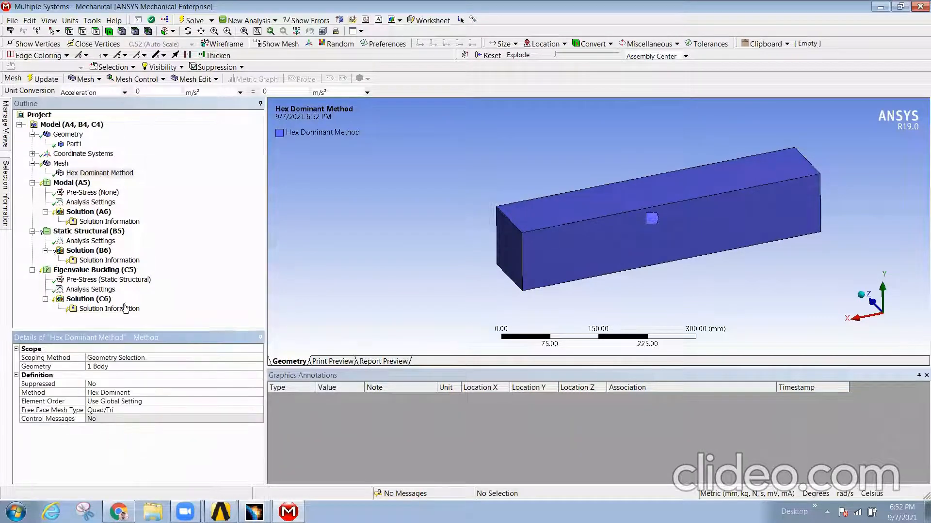
Regenerate the mesh with the Hex Dominant method and allow AnsMeshingServer through the firewall on private and public networks
{"action": "right_click", "coordinate": [62, 164]}
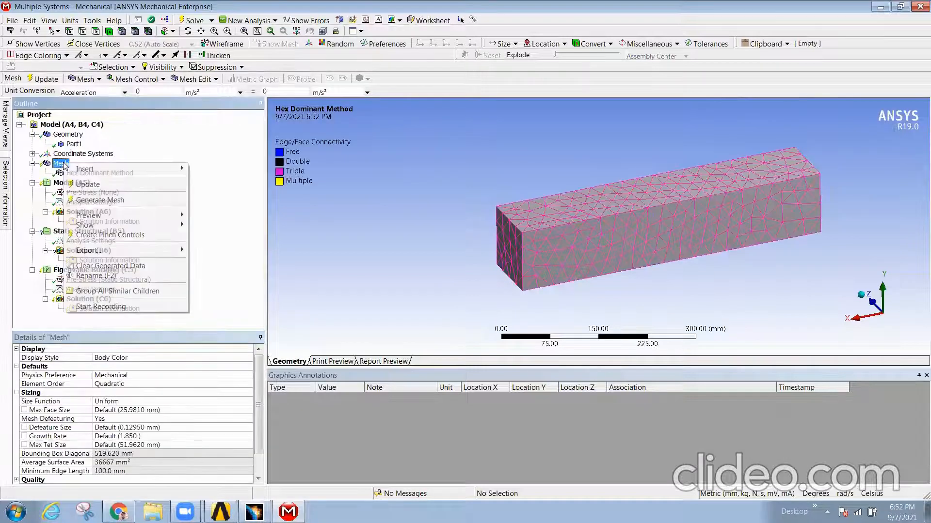
{"action": "left_click", "coordinate": [102, 201]}
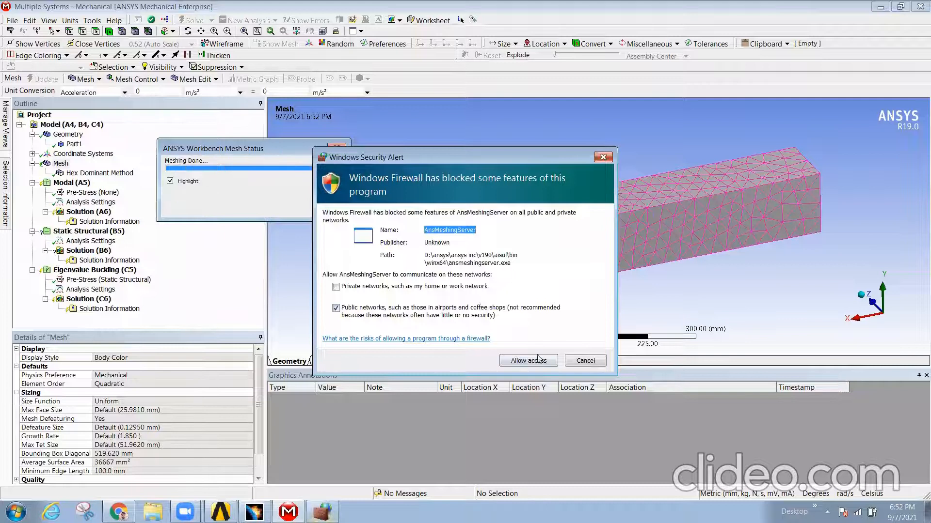
{"action": "left_click", "coordinate": [406, 287]}
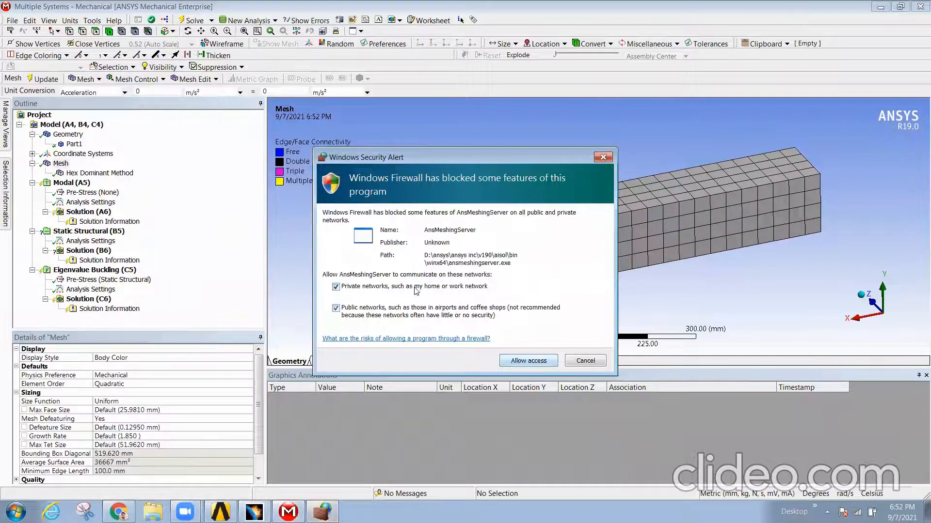
{"action": "left_click", "coordinate": [515, 361]}
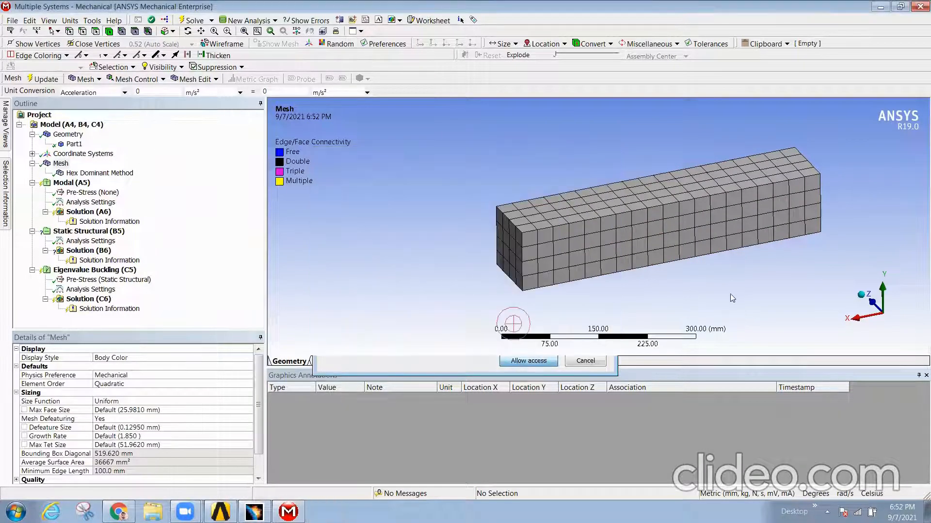
{"action": "middle_click_drag", "start_coordinate": [696, 293], "coordinate": [623, 256]}
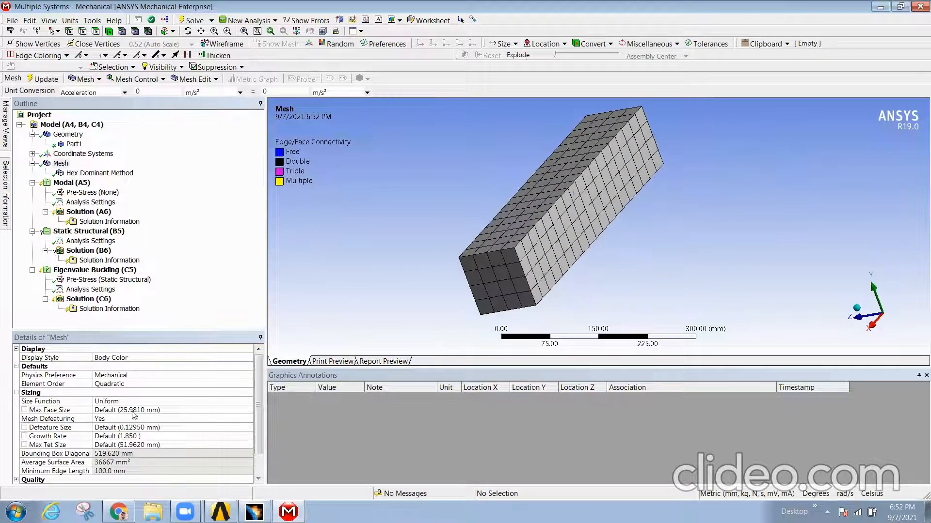
Set the size function to Proximity and Curvature, and regenerate the hex-dominant mesh to examine its elements
{"action": "left_click", "coordinate": [150, 402]}
{"action": "left_click", "coordinate": [249, 402]}
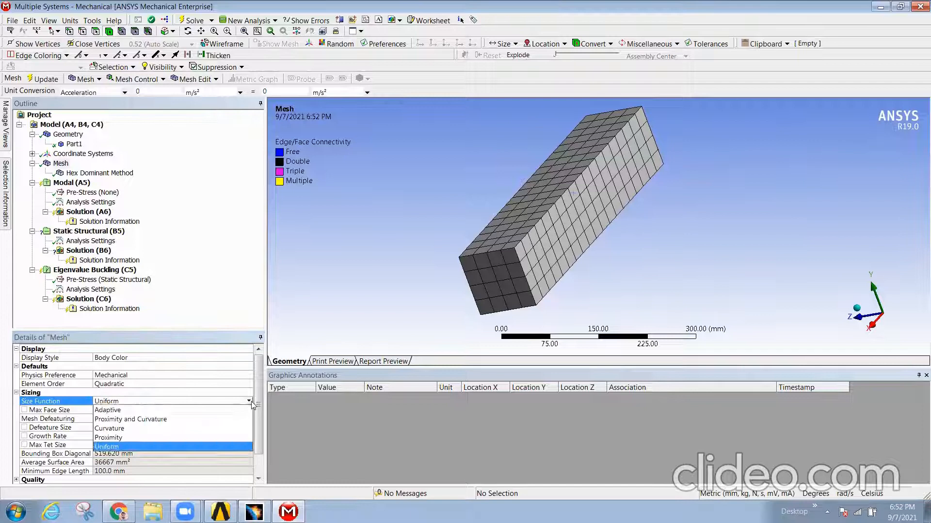
{"action": "left_click", "coordinate": [134, 419]}
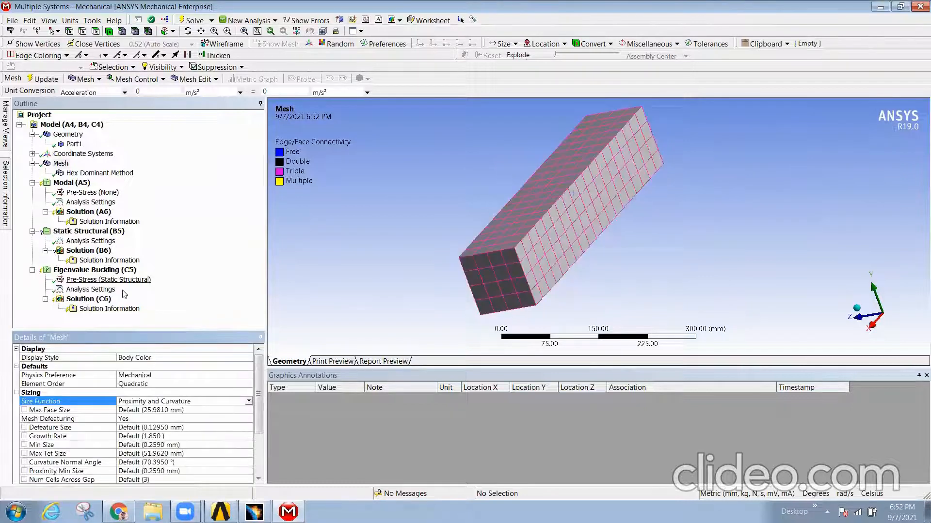
{"action": "right_click", "coordinate": [64, 165]}
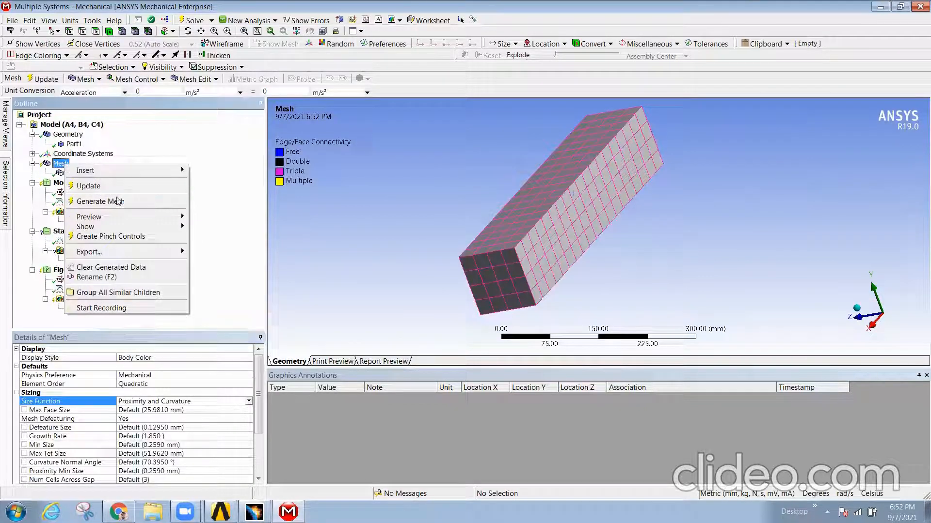
{"action": "left_click", "coordinate": [107, 206]}
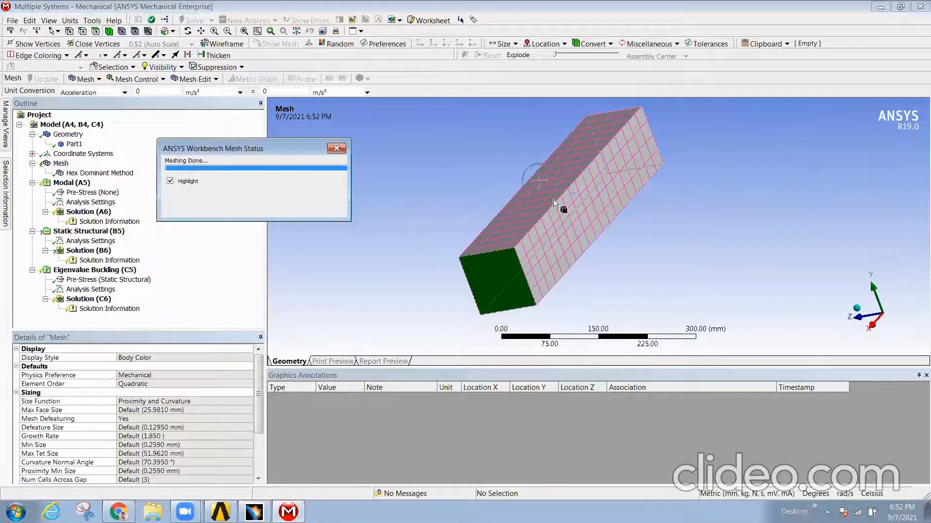
{"action": "middle_click_drag", "start_coordinate": [475, 286], "coordinate": [401, 249]}
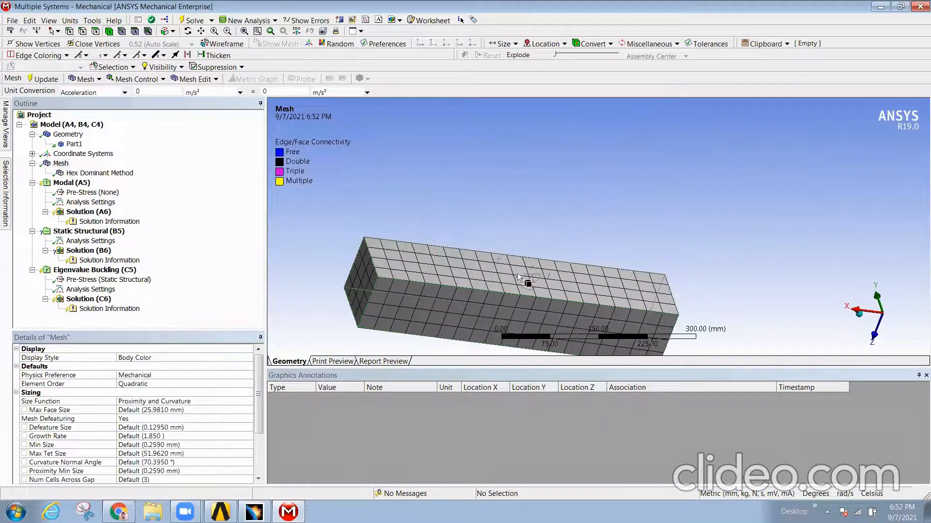
{"action": "scroll", "coordinate": [545, 251], "scroll_direction": "up", "scroll_amount": 5}
{"action": "scroll", "coordinate": [504, 252], "scroll_direction": "down", "scroll_amount": 5}
{"action": "middle_click_drag", "start_coordinate": [507, 270], "coordinate": [413, 237]}
{"action": "middle_click_drag", "start_coordinate": [581, 251], "coordinate": [521, 280]}
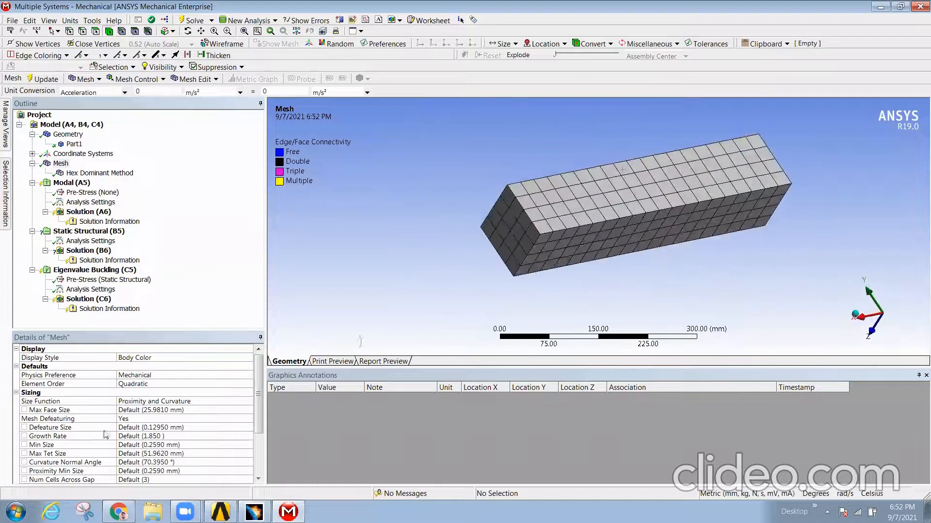
Set the mesh's size function to Adaptive
{"action": "left_click", "coordinate": [244, 402]}
{"action": "left_click", "coordinate": [249, 403]}
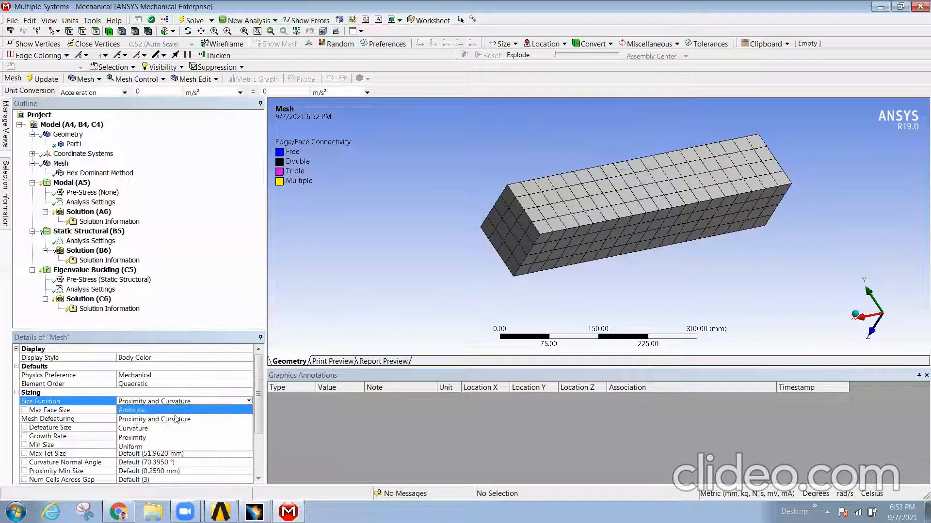
{"action": "left_click", "coordinate": [148, 410]}
Set the mesh's relevance center to Medium and regenerate the hex-dominant mesh
{"action": "left_click", "coordinate": [124, 420]}
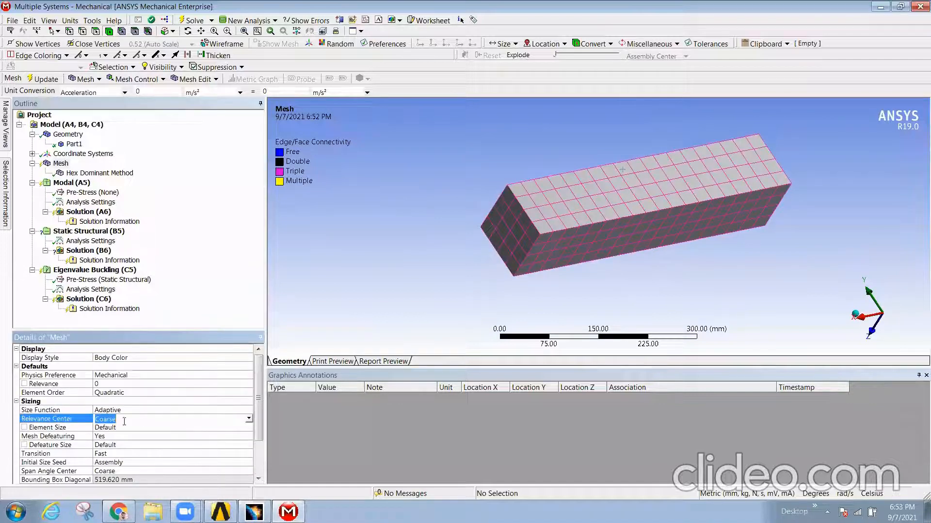
{"action": "left_click", "coordinate": [249, 419]}
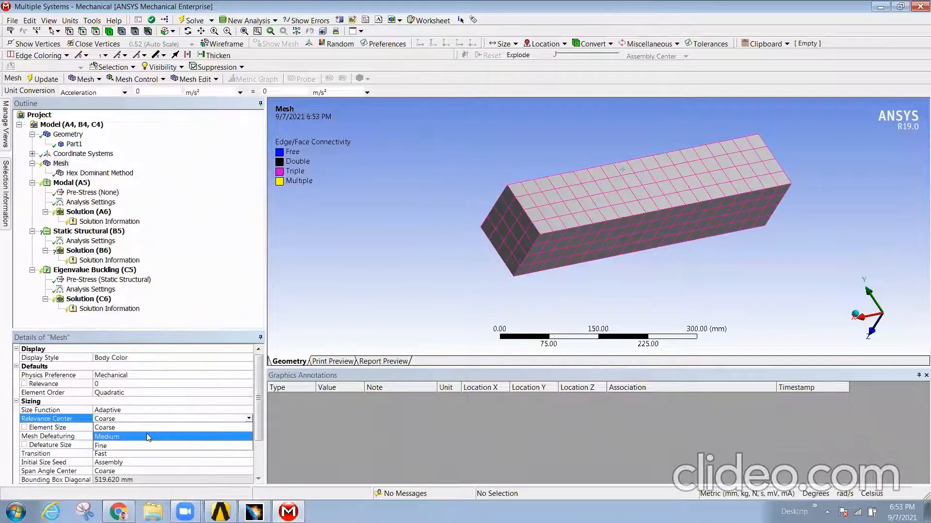
{"action": "left_click", "coordinate": [146, 436]}
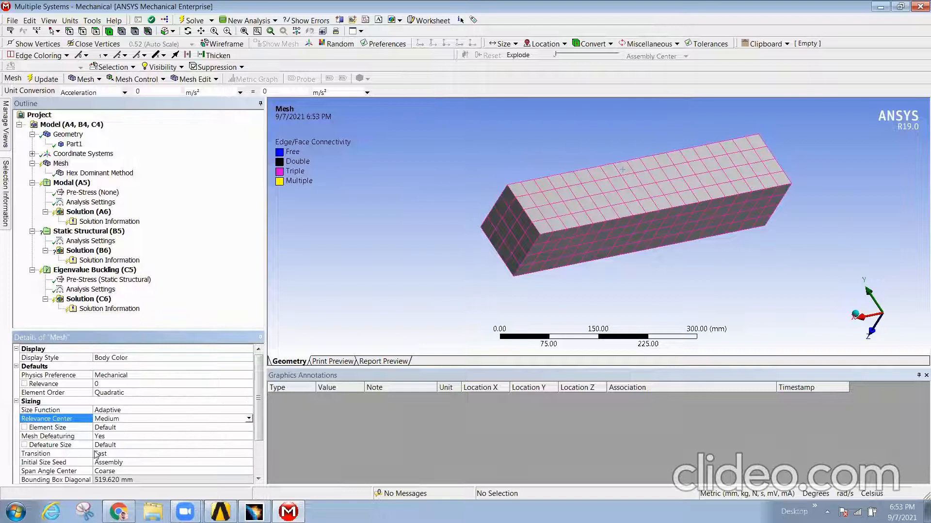
{"action": "right_click", "coordinate": [61, 164]}
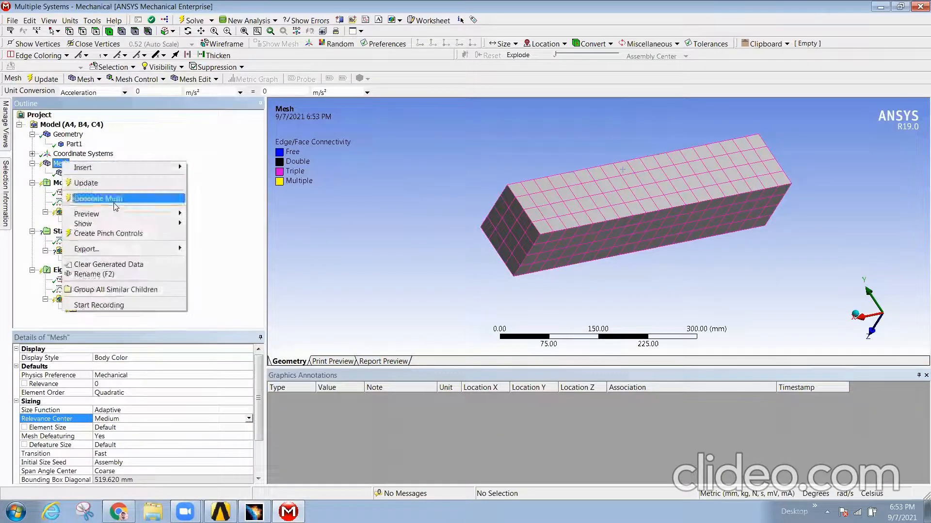
{"action": "left_click", "coordinate": [111, 200]}
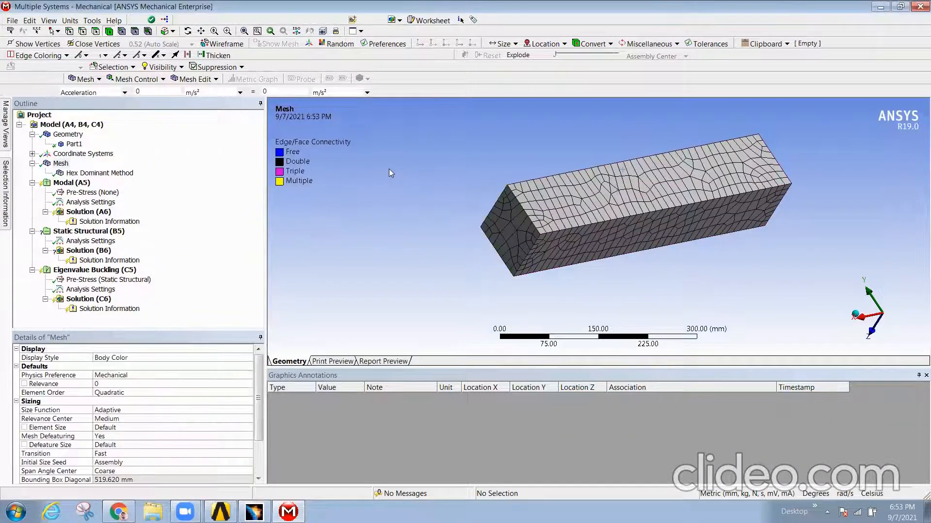
{"action": "middle_click_drag", "start_coordinate": [606, 234], "coordinate": [553, 208]}
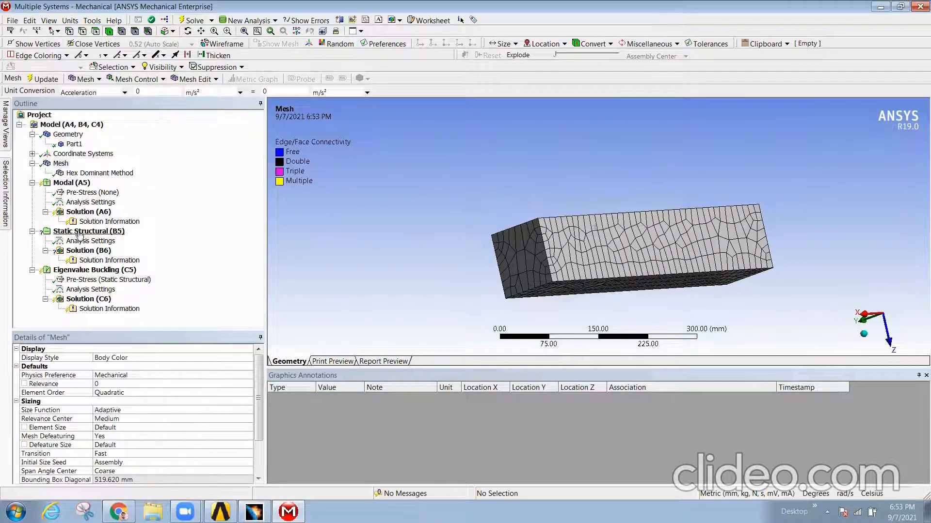
Set the mesh's relevance center to Fine
{"action": "left_click", "coordinate": [156, 420]}
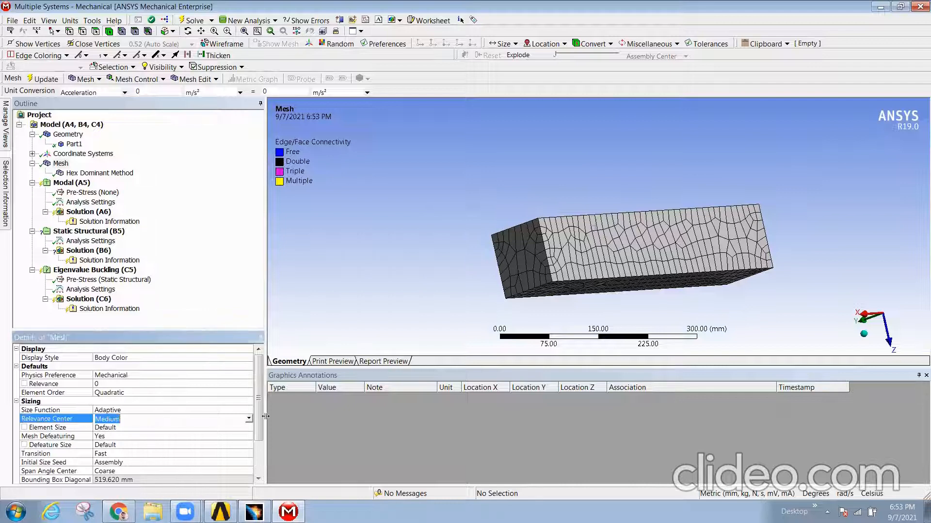
{"action": "middle_click_drag", "start_coordinate": [625, 271], "coordinate": [509, 298]}
{"action": "middle_click_drag", "start_coordinate": [741, 255], "coordinate": [731, 249], "text": "ctrl"}
{"action": "left_click", "coordinate": [249, 419]}
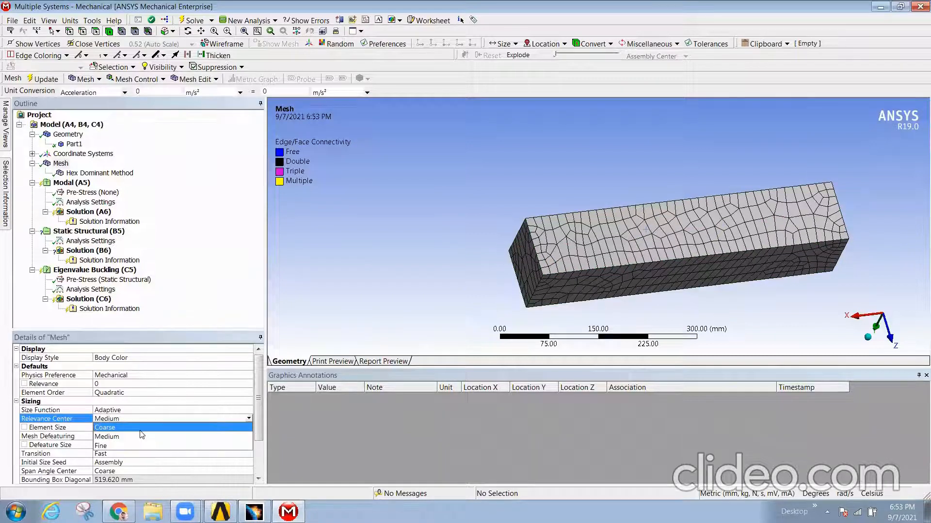
{"action": "left_click", "coordinate": [117, 445]}
{"action": "left_click", "coordinate": [61, 167]}
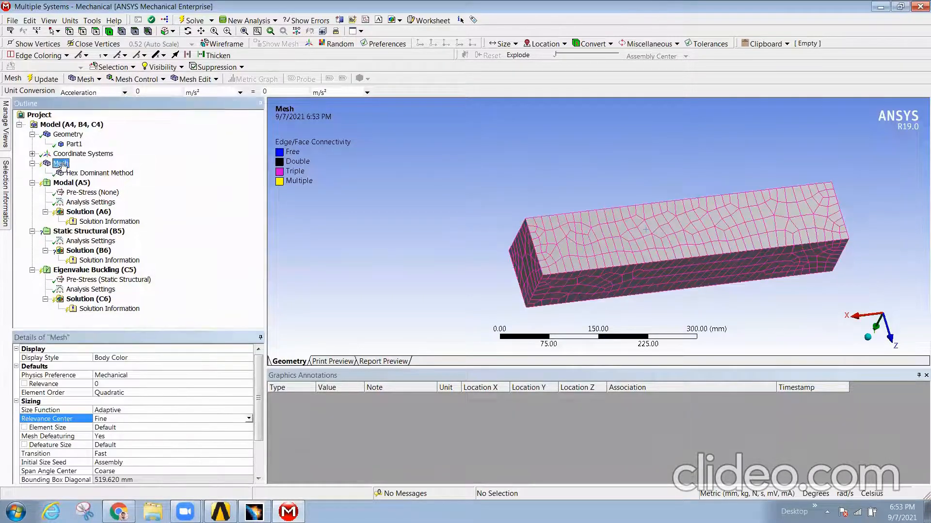
Regenerate the hex-dominant mesh with the Fine relevance center and examine its elements from several sides
{"action": "right_click", "coordinate": [60, 168]}
{"action": "left_click", "coordinate": [97, 201]}
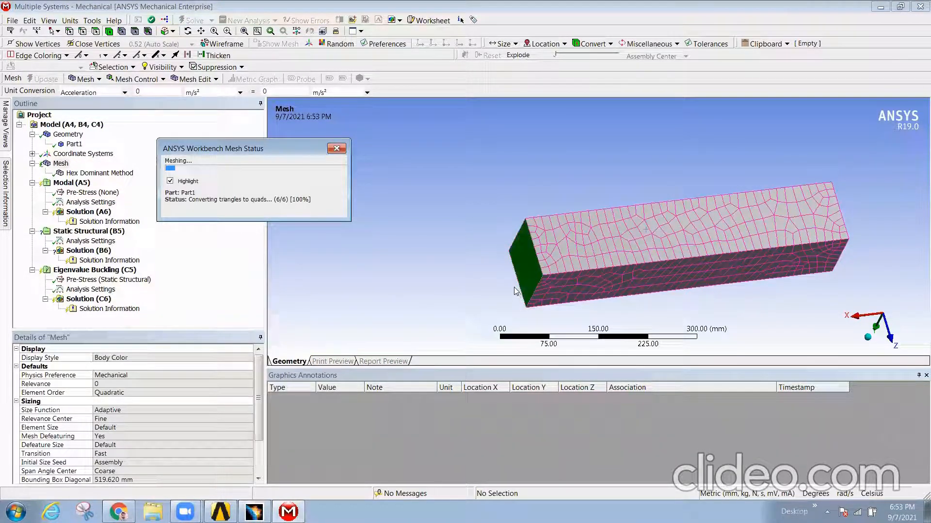
{"action": "middle_click_drag", "start_coordinate": [586, 271], "coordinate": [614, 273]}
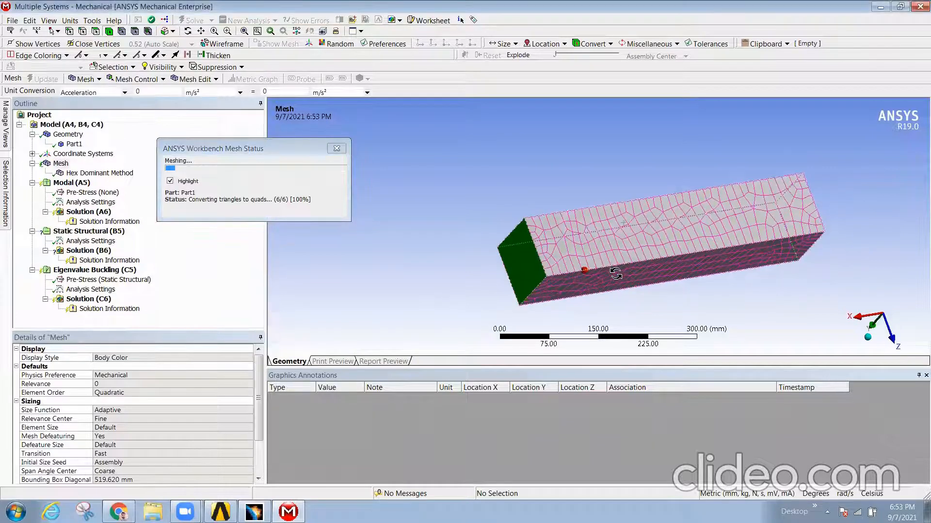
{"action": "middle_click_drag", "start_coordinate": [429, 180], "coordinate": [437, 213]}
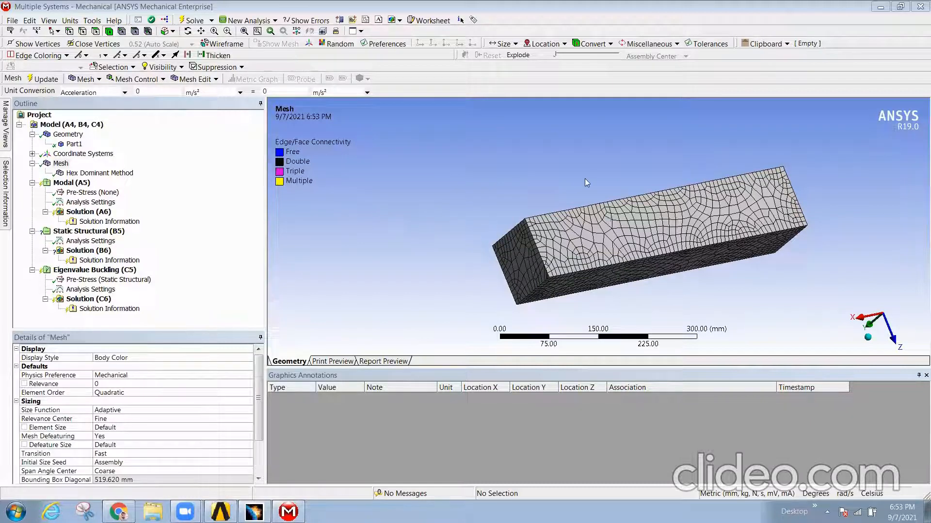
{"action": "middle_click_drag", "start_coordinate": [741, 269], "coordinate": [531, 257]}
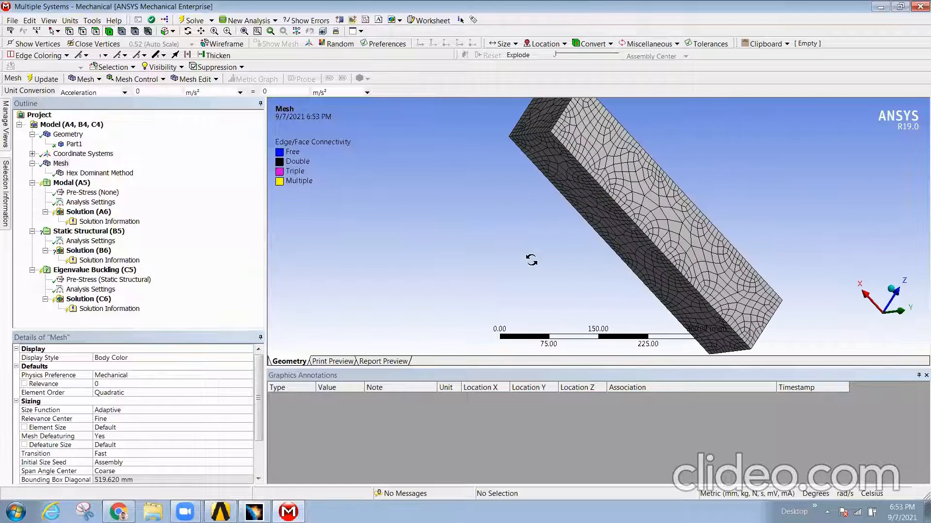
Set the Hex Dominant Method's free face mesh type to All Quad, and regenerate the mesh to examine its elements
{"action": "left_click", "coordinate": [100, 175]}
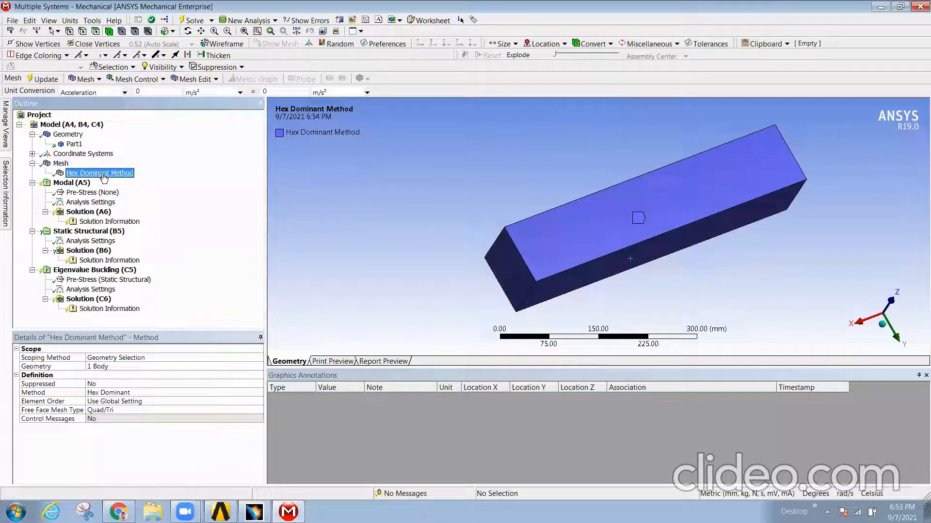
{"action": "left_click", "coordinate": [143, 410]}
{"action": "left_click", "coordinate": [258, 410]}
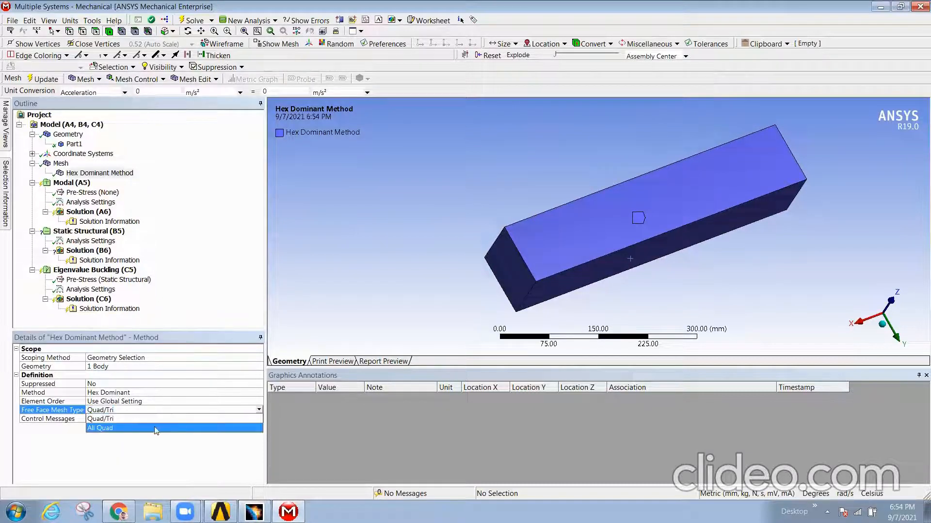
{"action": "left_click", "coordinate": [112, 427]}
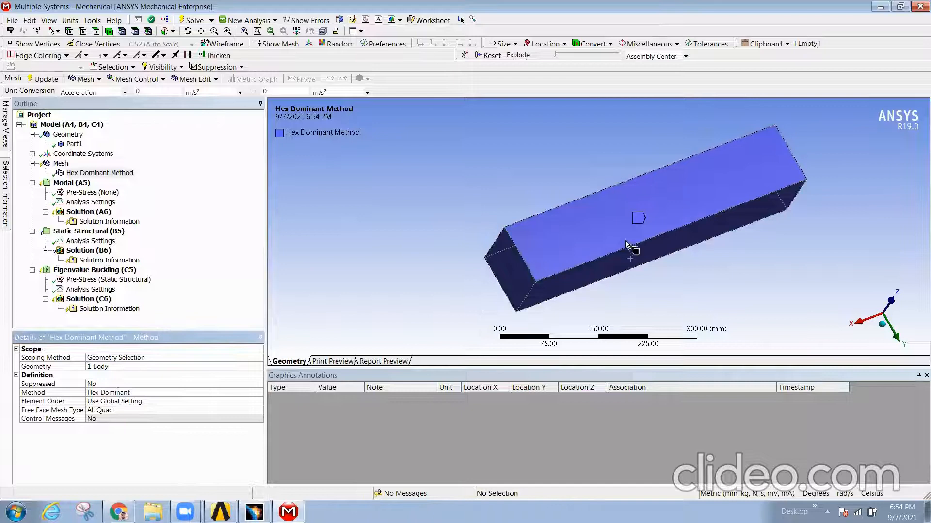
{"action": "left_click", "coordinate": [60, 165]}
{"action": "right_click", "coordinate": [59, 166]}
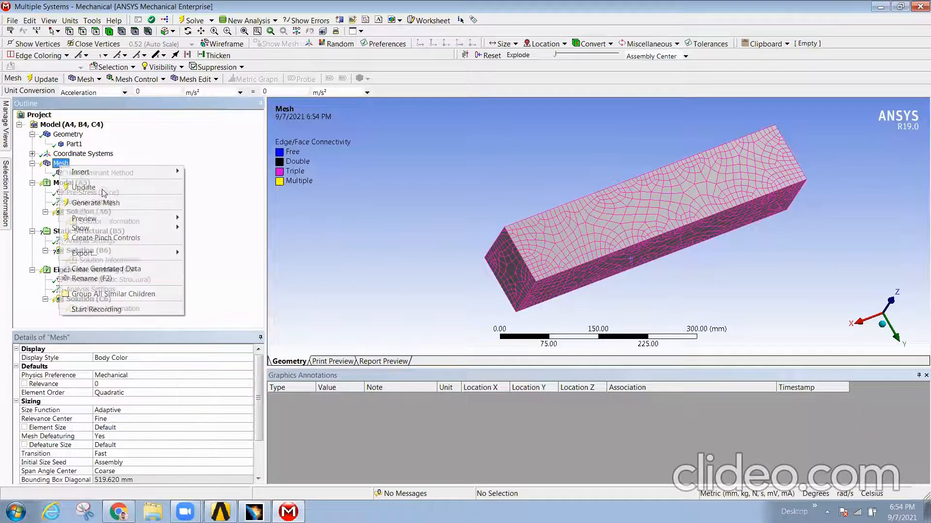
{"action": "left_click", "coordinate": [109, 201]}
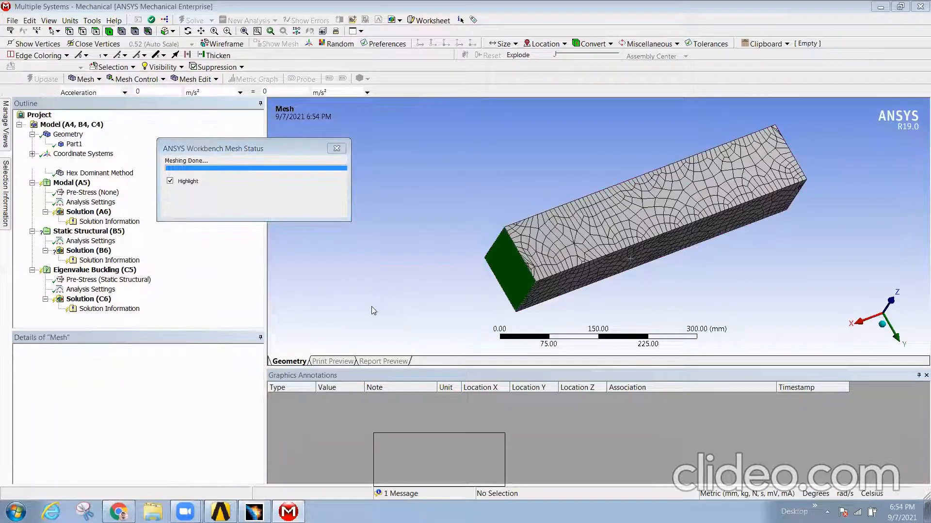
{"action": "middle_click_drag", "start_coordinate": [682, 243], "coordinate": [700, 199]}
{"action": "middle_click_drag", "start_coordinate": [507, 242], "coordinate": [301, 338]}
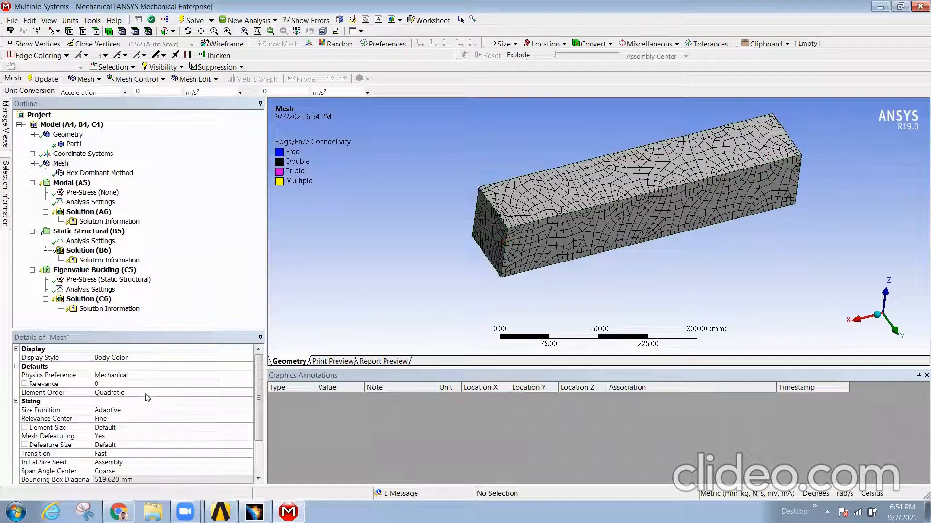
Set the mesh's size function to Proximity and Curvature, and regenerate the all-quad hex-dominant mesh
{"action": "left_click", "coordinate": [159, 411]}
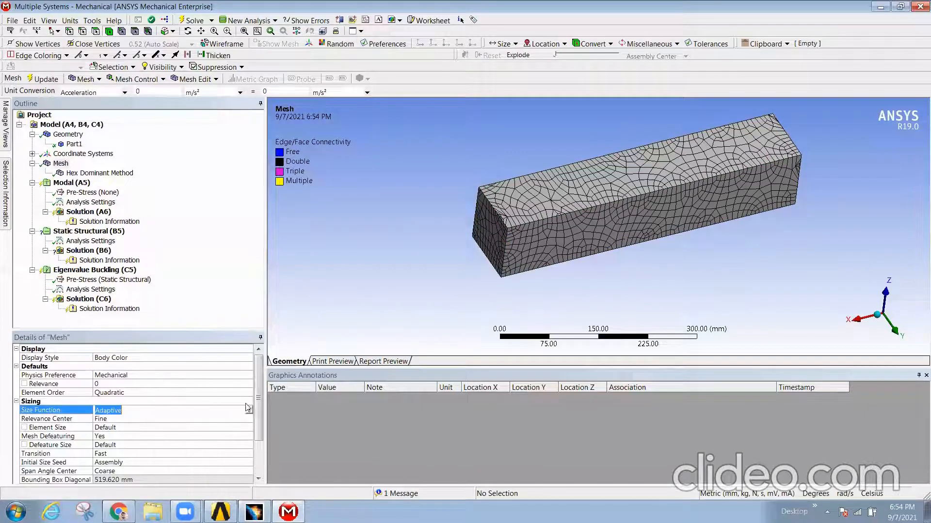
{"action": "left_click", "coordinate": [249, 410]}
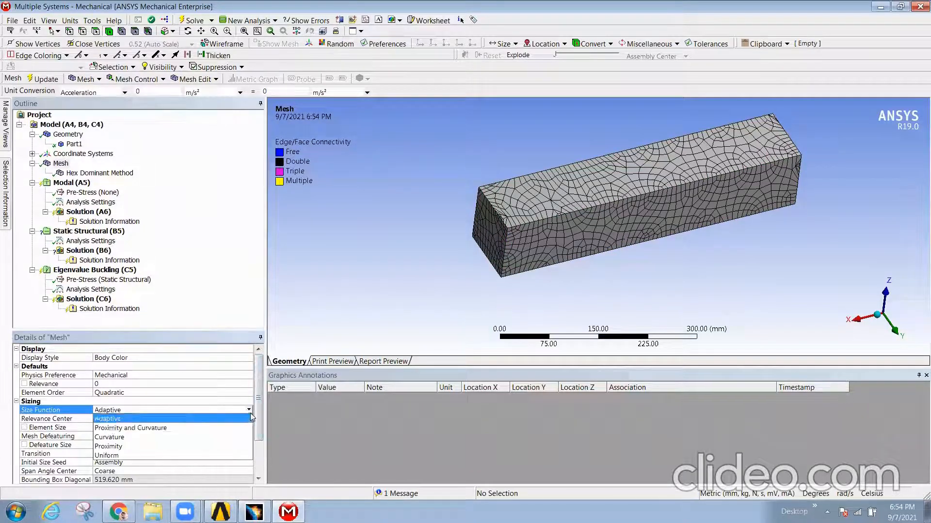
{"action": "left_click", "coordinate": [151, 431]}
{"action": "left_click", "coordinate": [60, 163]}
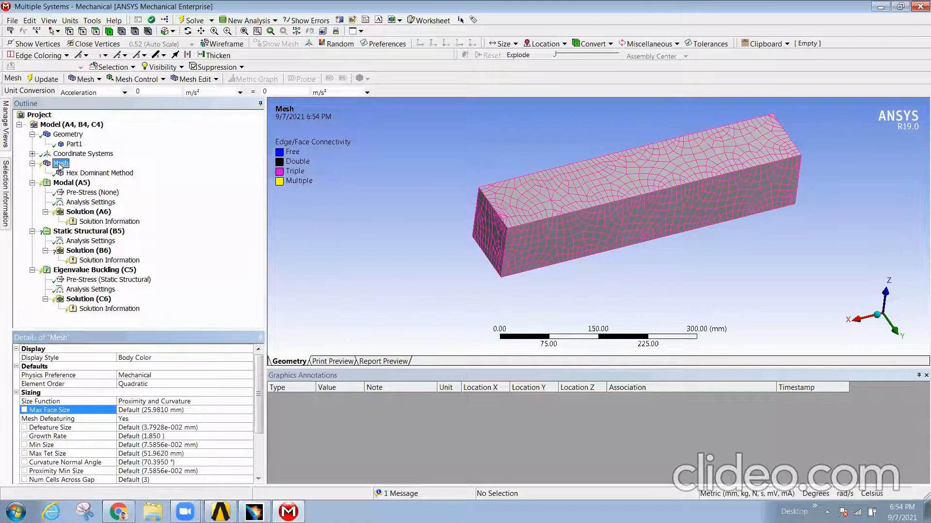
{"action": "right_click", "coordinate": [60, 164]}
{"action": "left_click", "coordinate": [85, 200]}
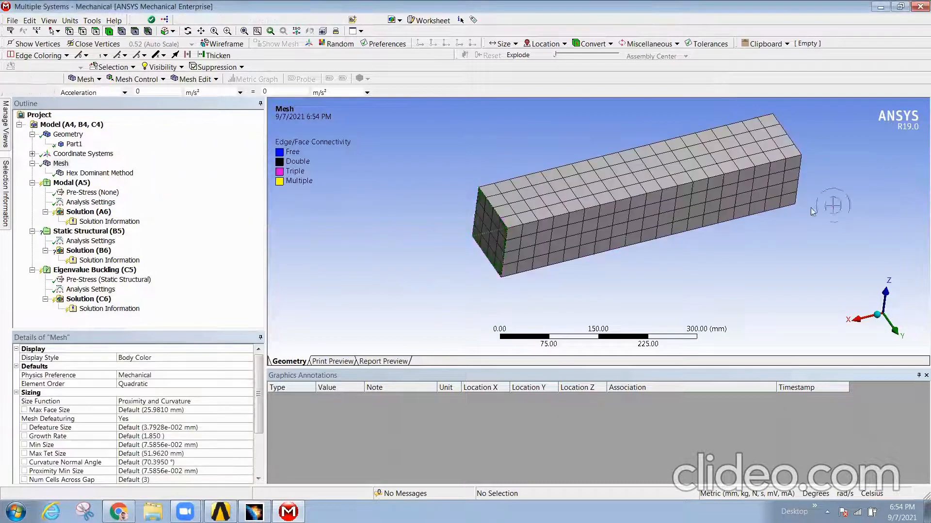
{"action": "mouse_move", "coordinate": [812, 211]}
{"action": "middle_mouse_down"}
{"action": "mouse_move", "coordinate": [786, 197]}
{"action": "mouse_move", "coordinate": [633, 208]}
{"action": "middle_mouse_up"}
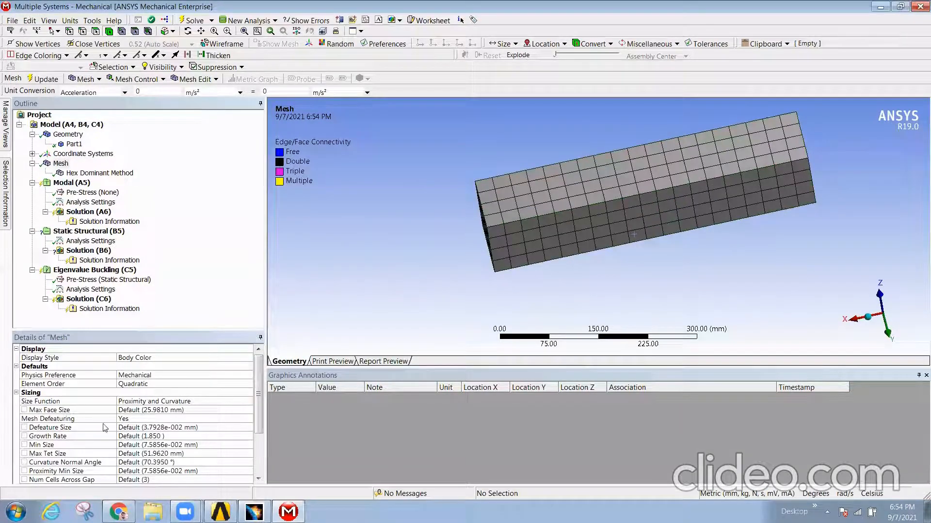
Set the mesh's max face size to 10 mm, and regenerate the mesh to examine it up close
{"action": "left_click", "coordinate": [194, 411]}
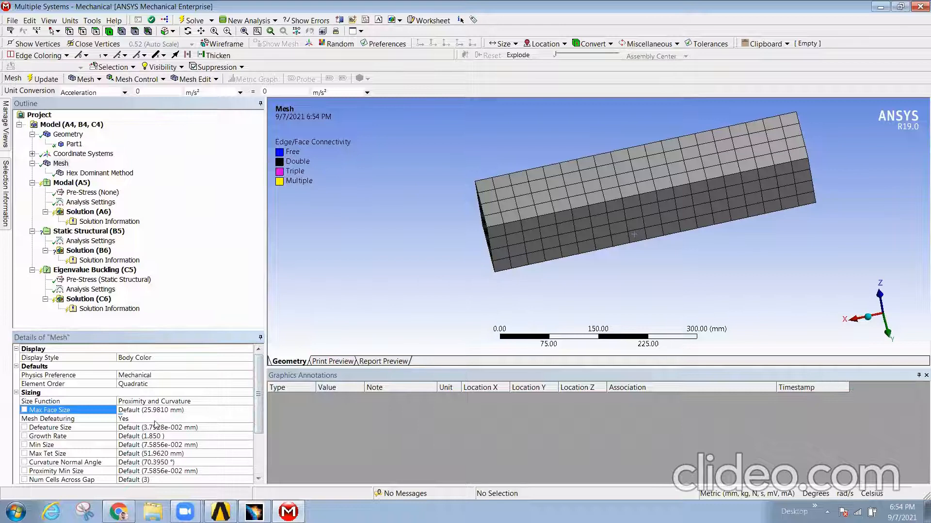
{"action": "left_click", "coordinate": [207, 410]}
{"action": "type", "text": "10"}
{"action": "key", "text": "Return"}
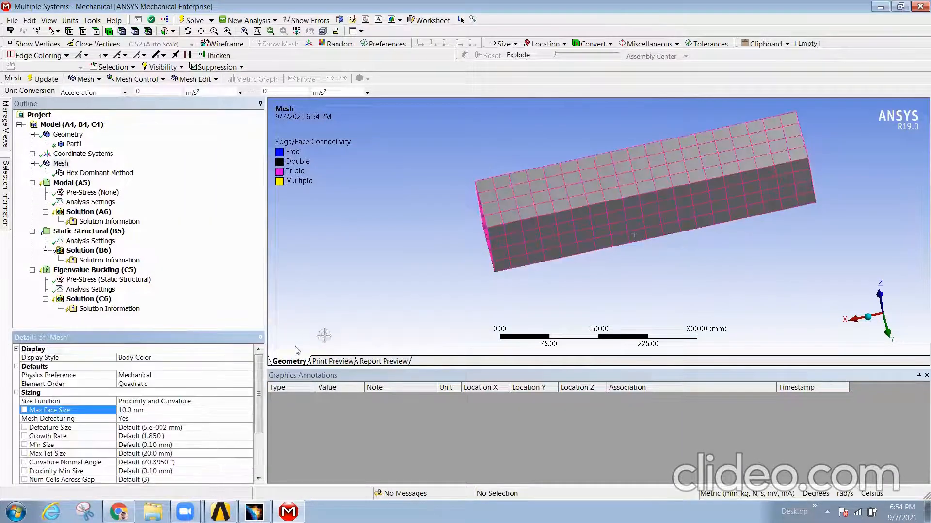
{"action": "right_click", "coordinate": [62, 163]}
{"action": "left_click", "coordinate": [106, 199]}
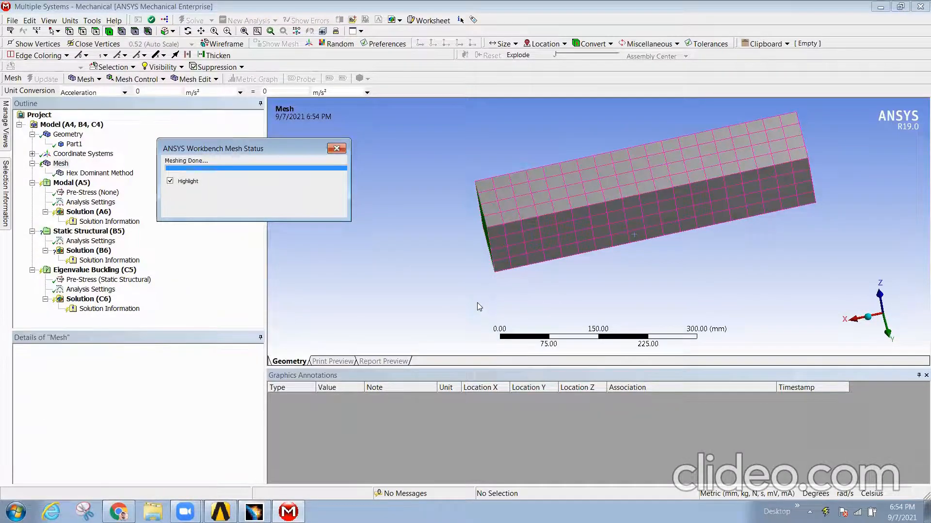
{"action": "middle_click_drag", "start_coordinate": [529, 189], "coordinate": [434, 233]}
{"action": "scroll", "coordinate": [518, 221], "scroll_direction": "up", "scroll_amount": 5}
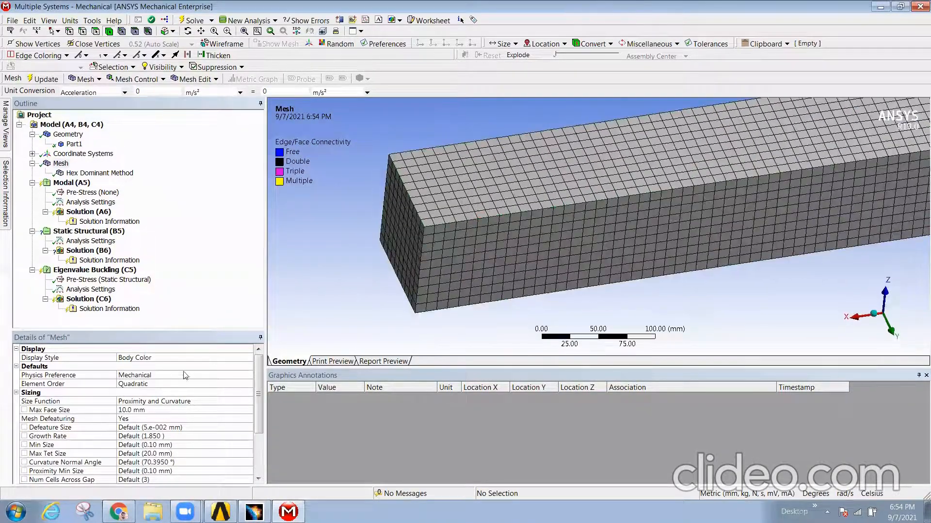
Change the beam's mesh method from Hex Dominant to Sweep, and regenerate the mesh
{"action": "left_click", "coordinate": [98, 174]}
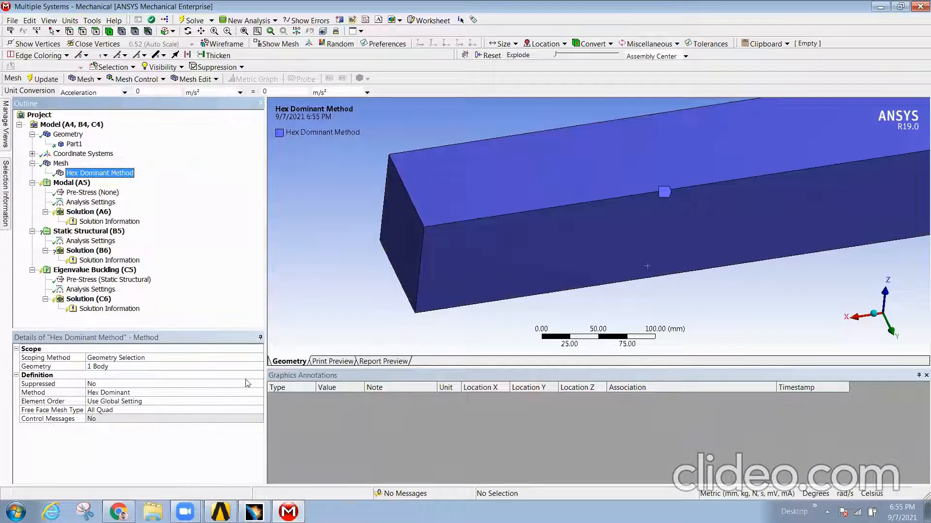
{"action": "left_click", "coordinate": [258, 393]}
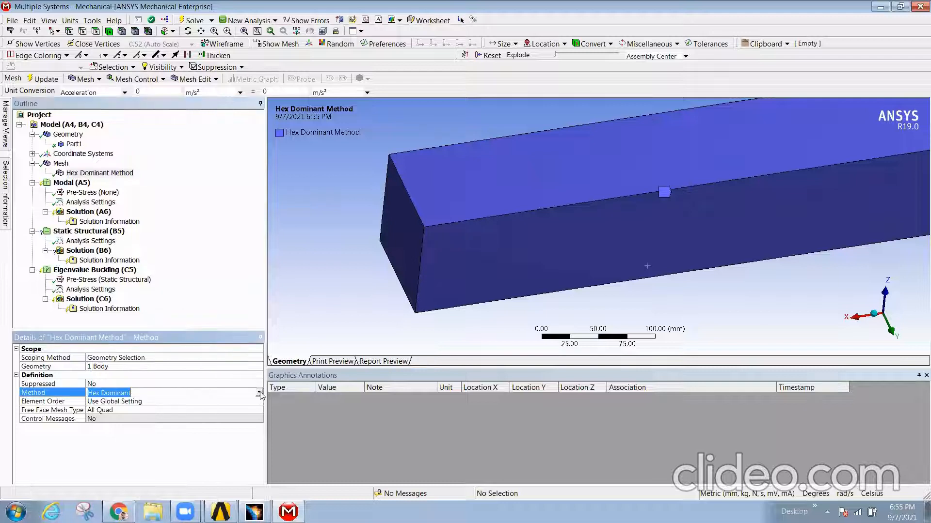
{"action": "left_click", "coordinate": [258, 393]}
{"action": "left_click", "coordinate": [136, 430]}
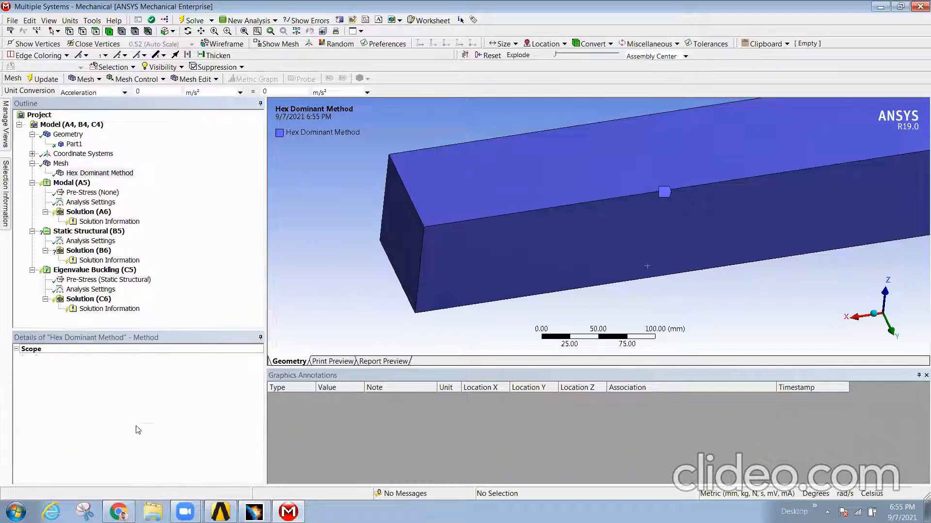
{"action": "right_click", "coordinate": [60, 163]}
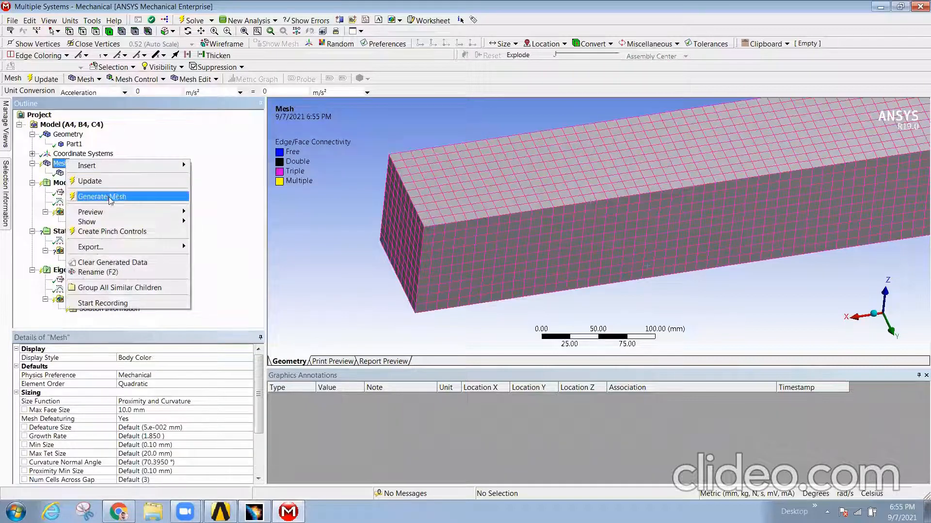
{"action": "left_click", "coordinate": [106, 196]}
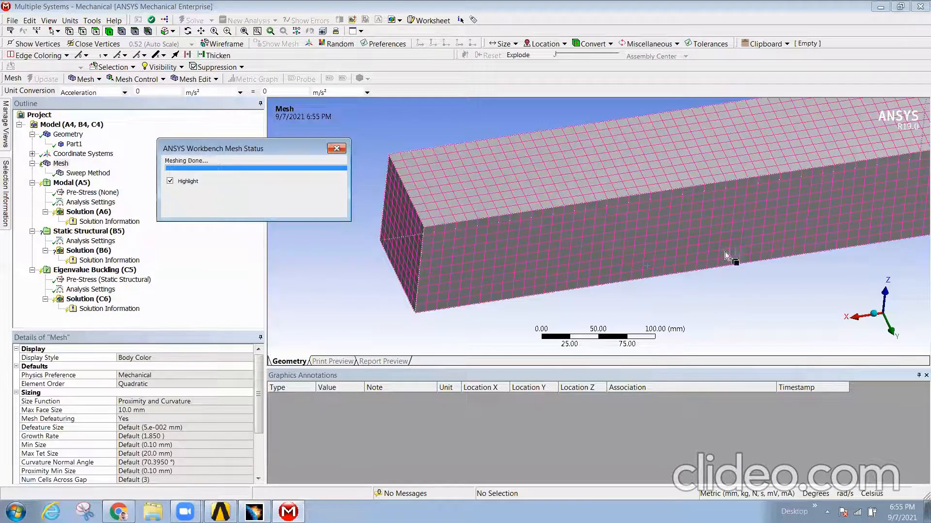
{"action": "middle_click_drag", "start_coordinate": [434, 259], "coordinate": [493, 264]}
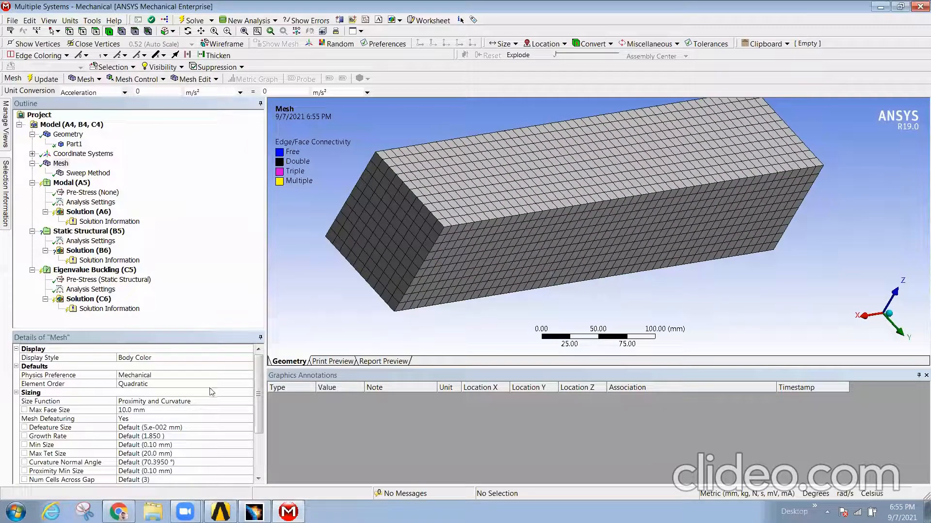
Set the max face size to 20 mm, and regenerate the swept mesh
{"action": "left_click", "coordinate": [178, 411]}
{"action": "type", "text": "20"}
{"action": "key", "text": "Return"}
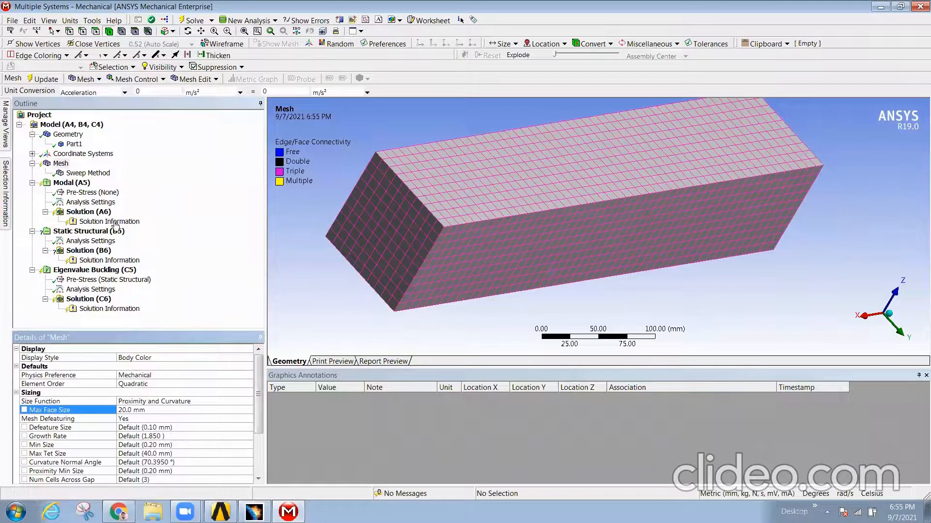
{"action": "right_click", "coordinate": [61, 164]}
{"action": "left_click", "coordinate": [92, 203]}
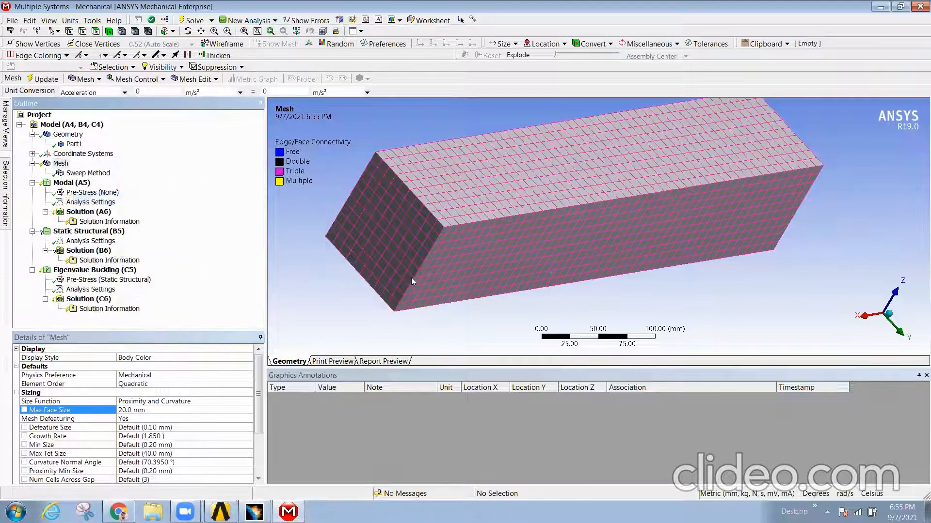
{"action": "middle_click_drag", "start_coordinate": [414, 290], "coordinate": [455, 254]}
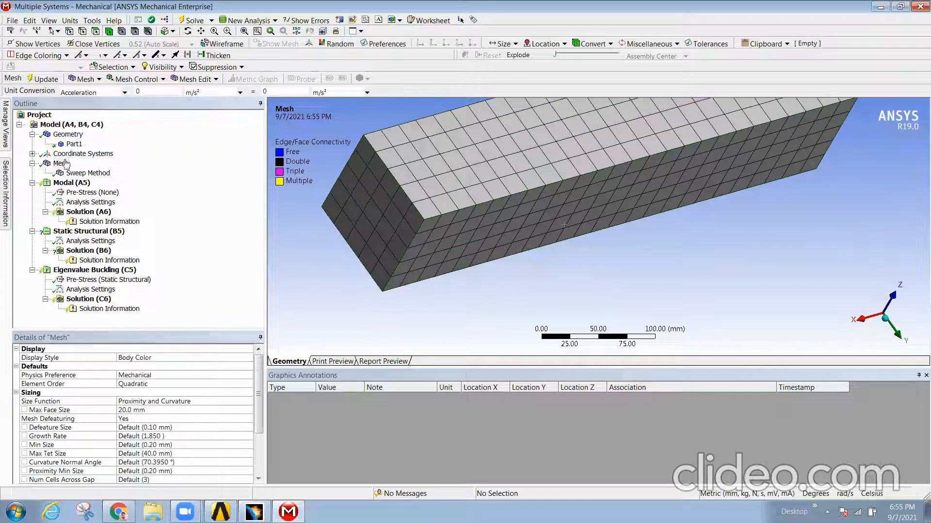
Insert a sizing control under the mesh, scope it to the beam body, and set its element size to 5 mm
{"action": "left_click", "coordinate": [88, 173]}
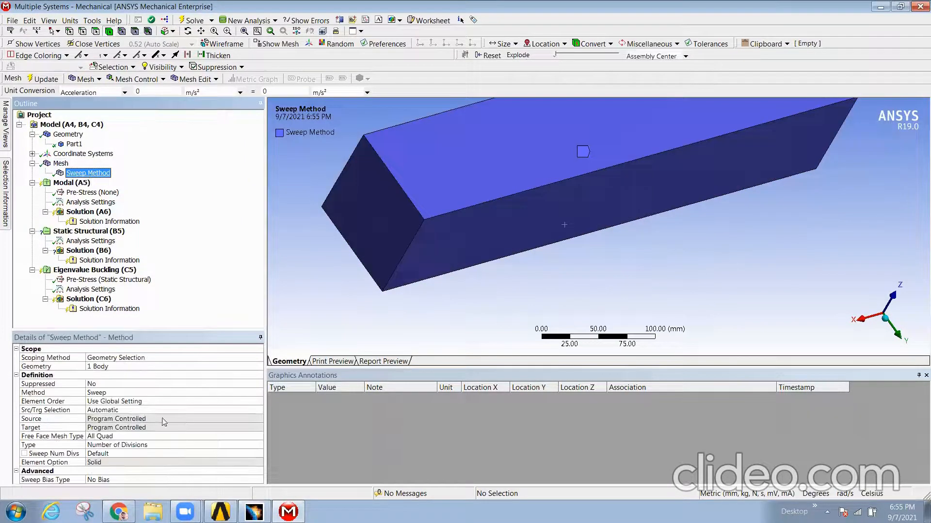
{"action": "left_click", "coordinate": [80, 174]}
{"action": "right_click", "coordinate": [60, 164]}
{"action": "mouse_move", "coordinate": [145, 167]}
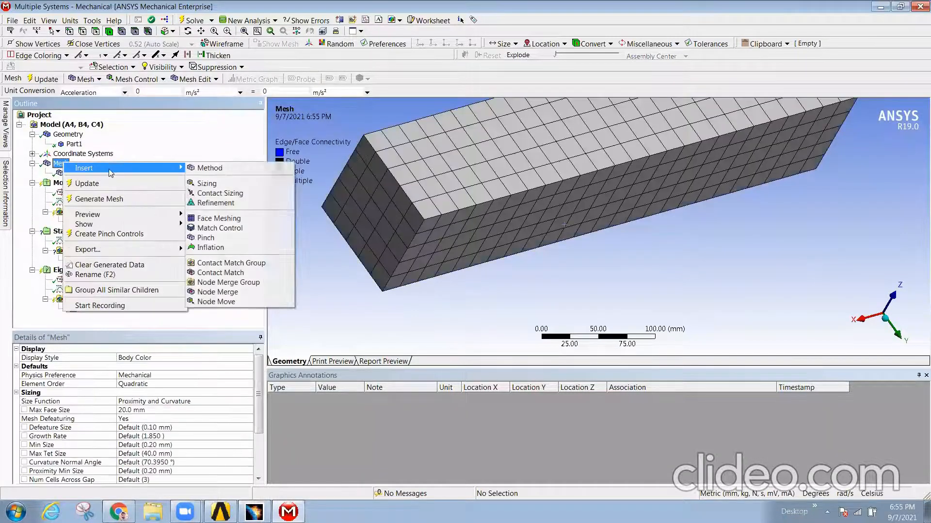
{"action": "left_click", "coordinate": [209, 184]}
{"action": "left_click", "coordinate": [75, 185]}
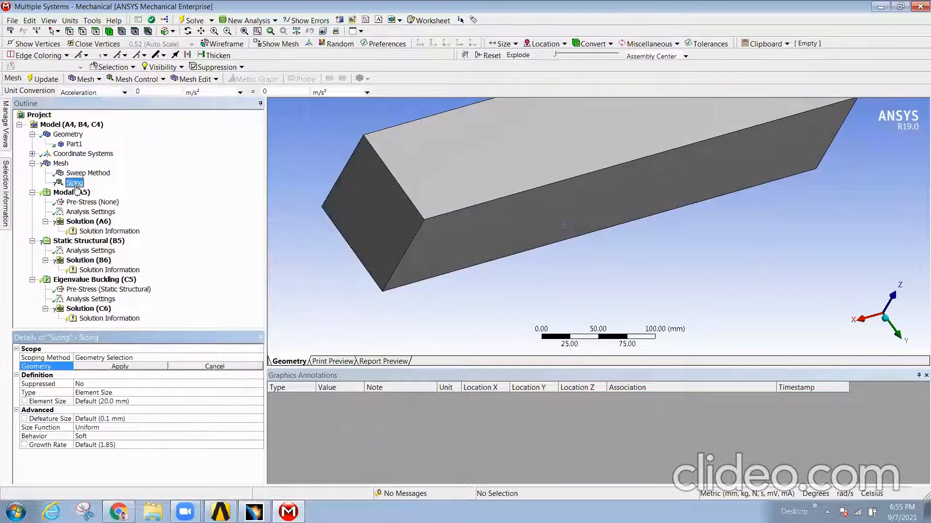
{"action": "left_click", "coordinate": [475, 201]}
{"action": "left_click", "coordinate": [126, 367]}
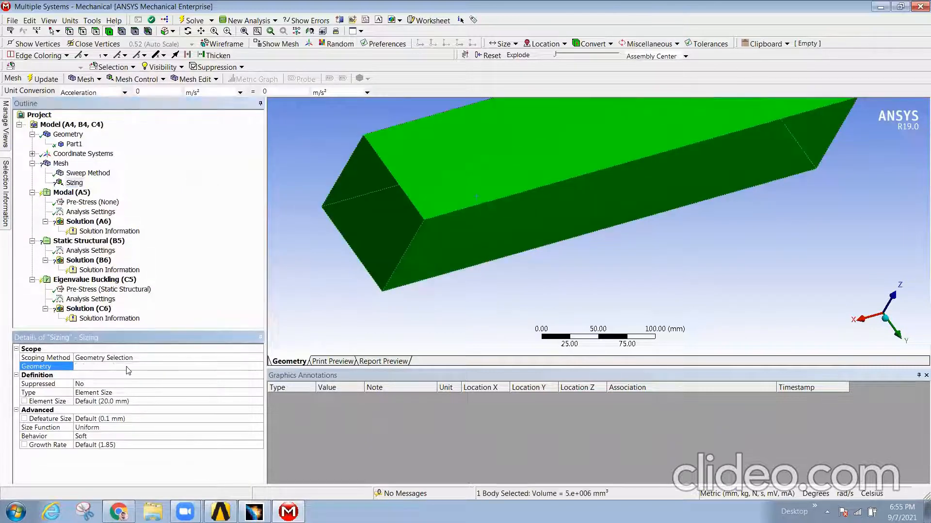
{"action": "left_click", "coordinate": [134, 402]}
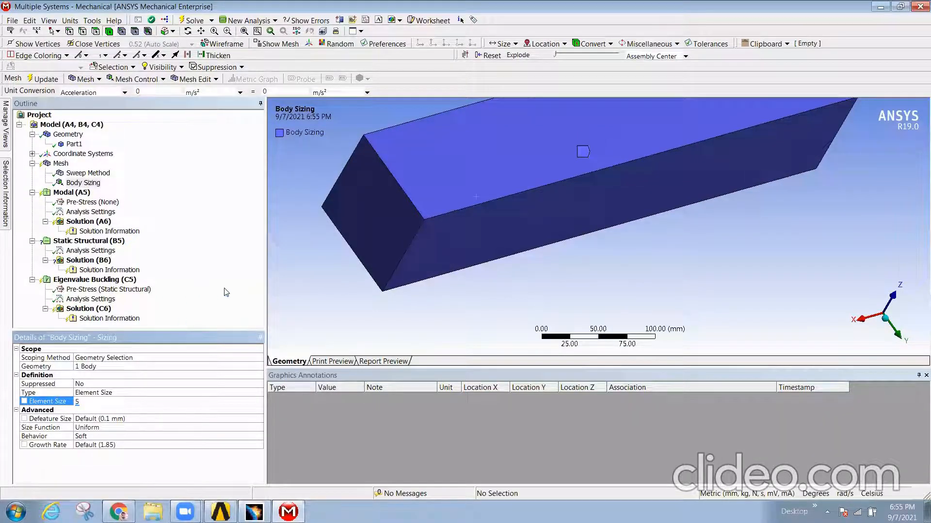
{"action": "left_click", "coordinate": [83, 182]}
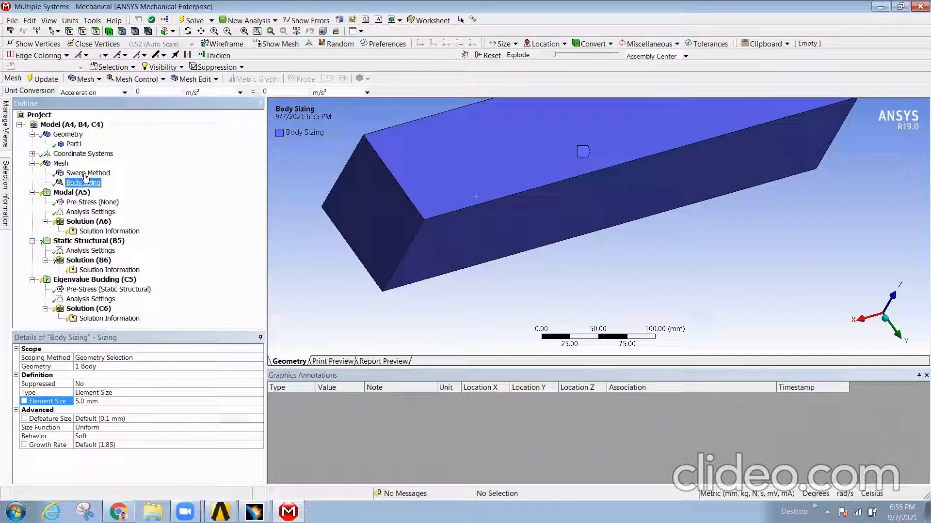
Regenerate the beam's mesh with the body sizing applied, and examine it from another angle
{"action": "right_click", "coordinate": [62, 166]}
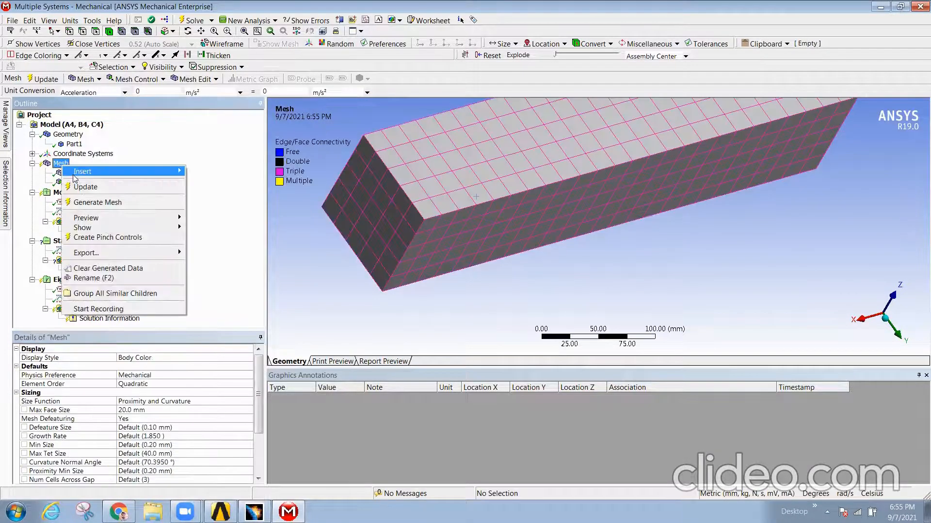
{"action": "left_click", "coordinate": [100, 203]}
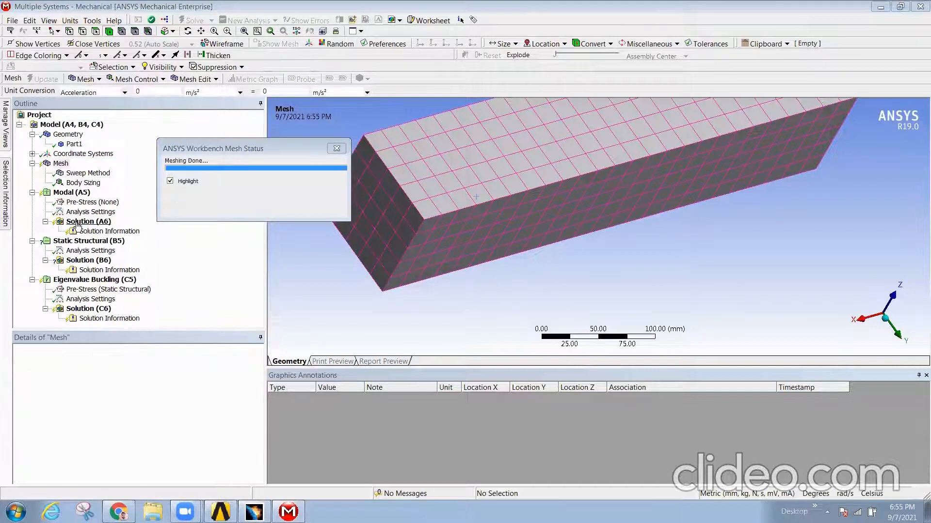
{"action": "left_click_drag", "start_coordinate": [533, 235], "coordinate": [453, 209]}
{"action": "left_click", "coordinate": [82, 184]}
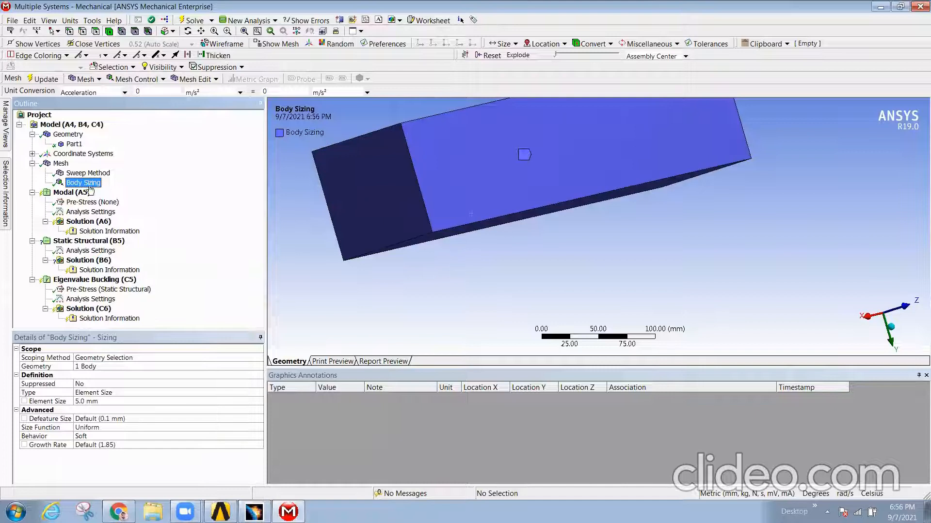
Try to insert a contact sizing control under the mesh and choose a contact region for it
{"action": "left_click", "coordinate": [62, 165]}
{"action": "right_click", "coordinate": [61, 165]}
{"action": "mouse_move", "coordinate": [83, 167]}
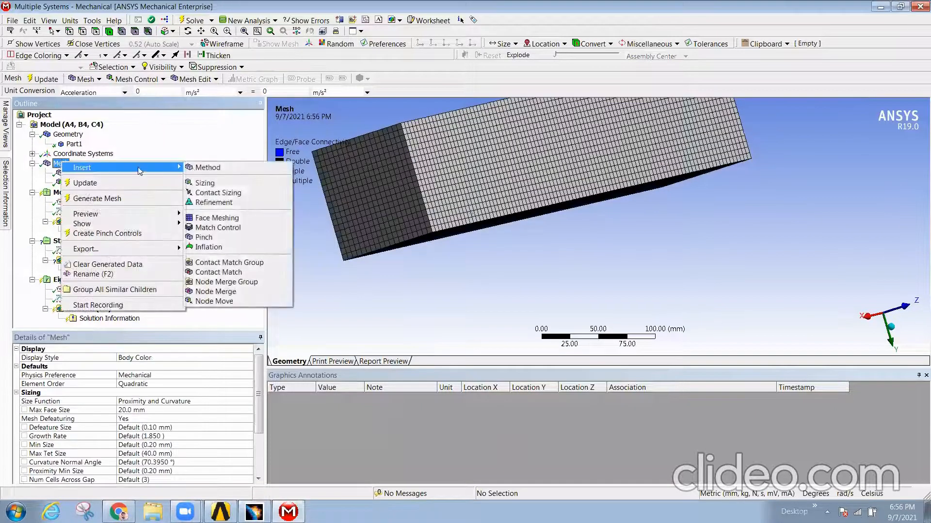
{"action": "left_click", "coordinate": [219, 194]}
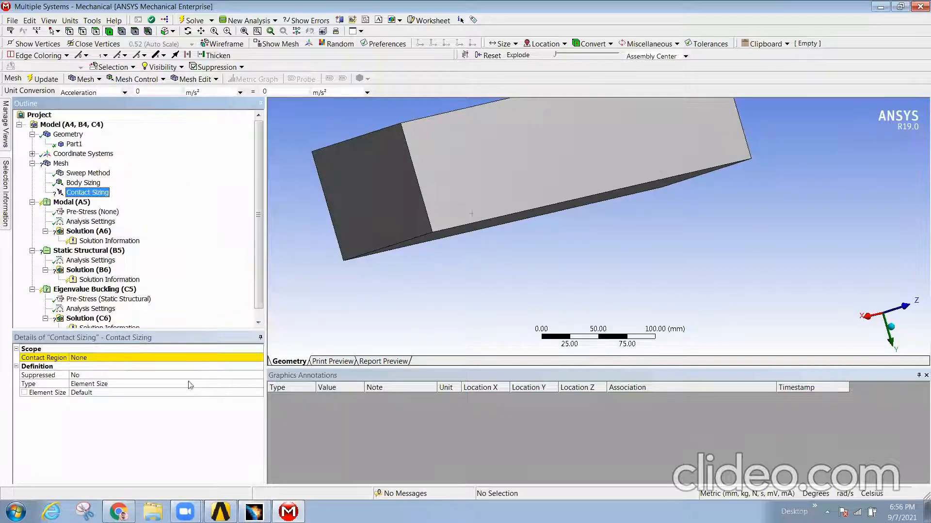
{"action": "left_click", "coordinate": [438, 189]}
{"action": "left_click", "coordinate": [106, 360]}
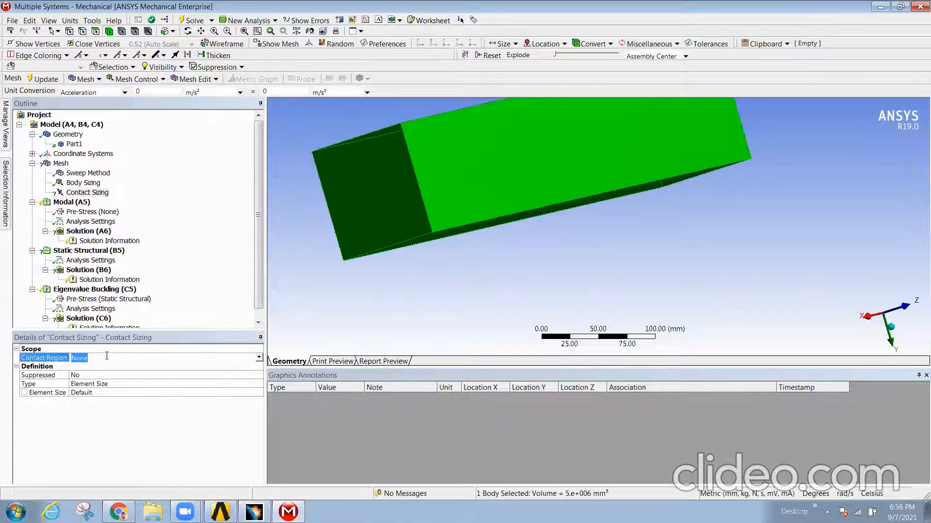
{"action": "left_click", "coordinate": [260, 360]}
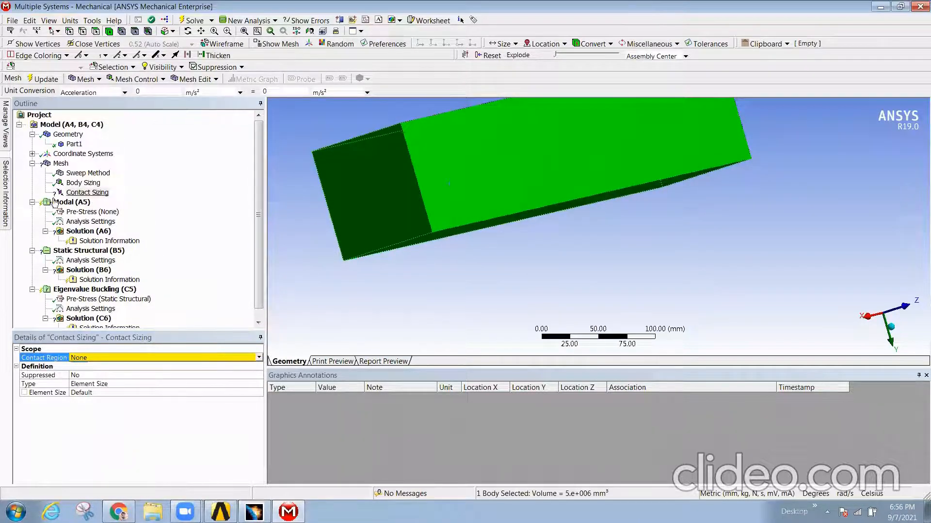
Delete the contact sizing control from the mesh
{"action": "right_click", "coordinate": [94, 195]}
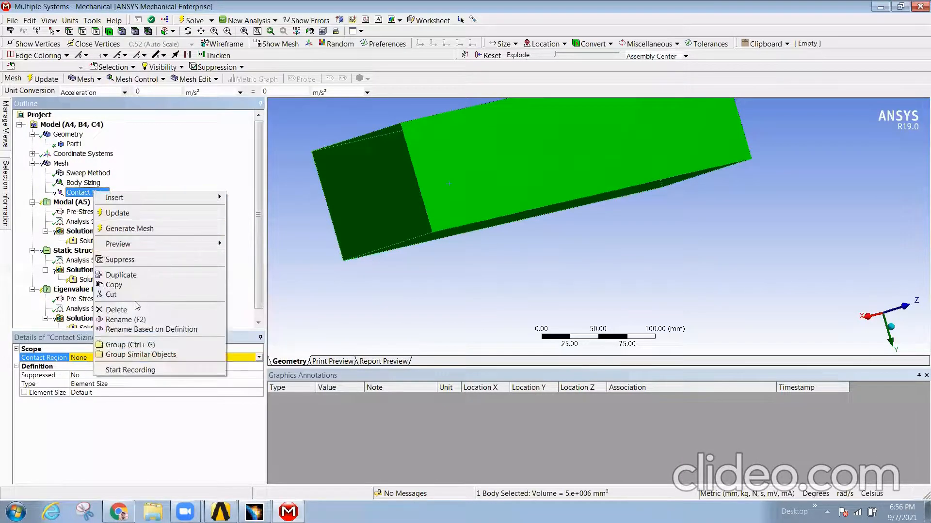
{"action": "left_click", "coordinate": [117, 310]}
{"action": "left_click", "coordinate": [474, 299]}
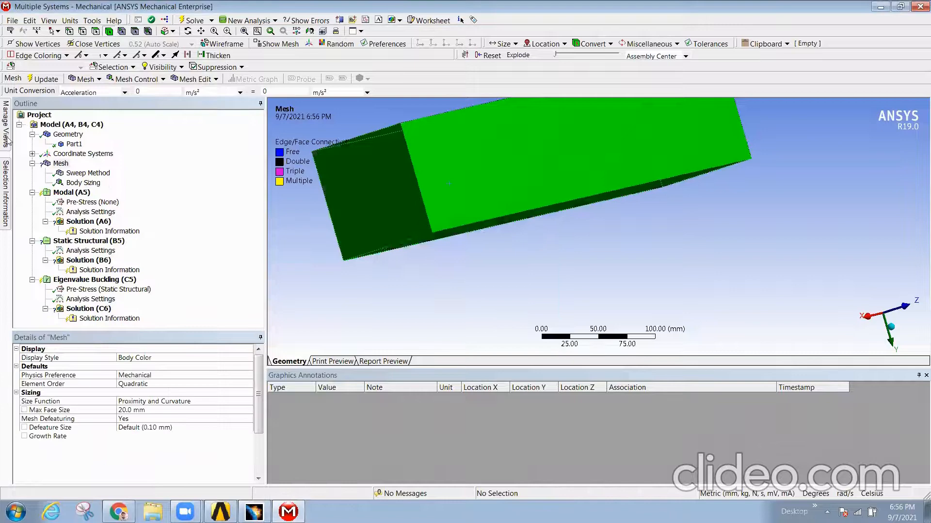
Insert a refinement control under the mesh, scope it to the beam's end face, and set its refinement to 2
{"action": "middle_click_drag", "start_coordinate": [541, 274], "coordinate": [472, 251]}
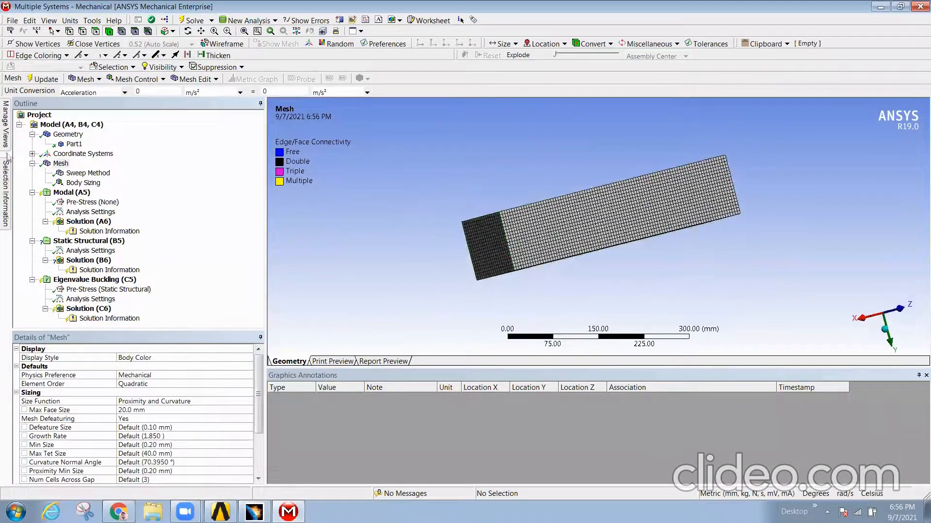
{"action": "right_click", "coordinate": [60, 165]}
{"action": "mouse_move", "coordinate": [141, 168]}
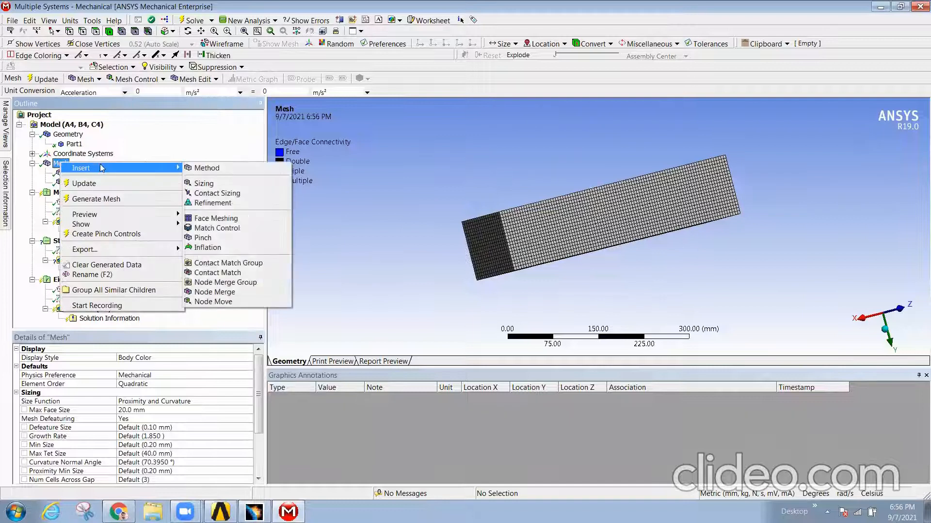
{"action": "left_click", "coordinate": [213, 203]}
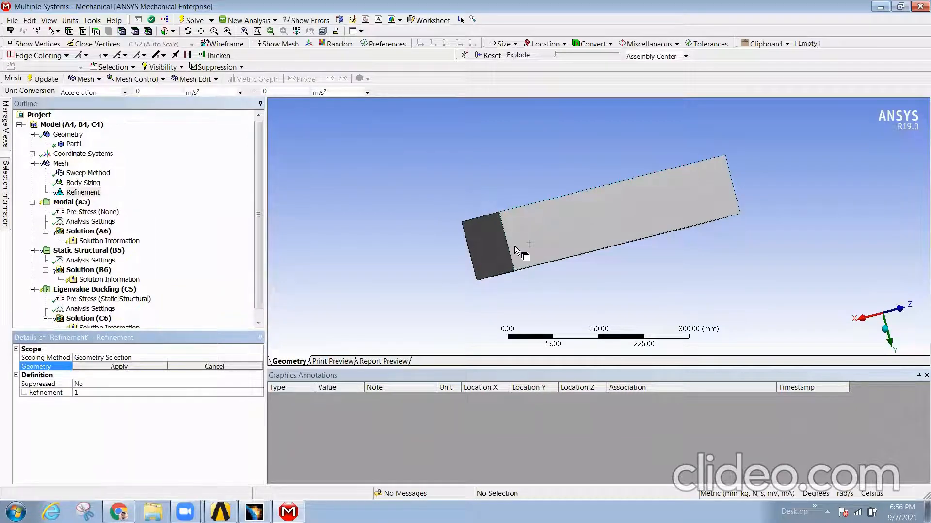
{"action": "middle_click_drag", "start_coordinate": [488, 266], "coordinate": [513, 260]}
{"action": "scroll", "coordinate": [507, 263], "scroll_direction": "up", "scroll_amount": 5}
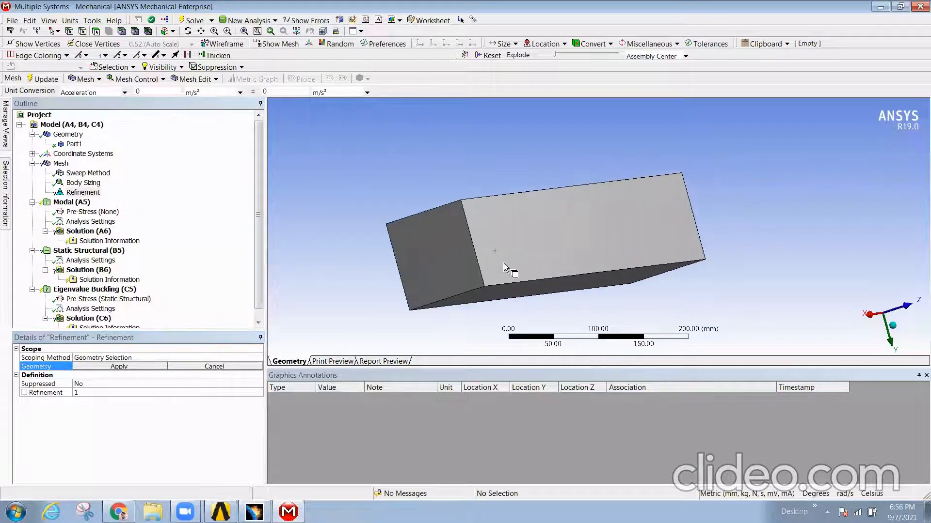
{"action": "scroll", "coordinate": [388, 277], "scroll_direction": "down", "scroll_amount": 3}
{"action": "left_click", "coordinate": [417, 263]}
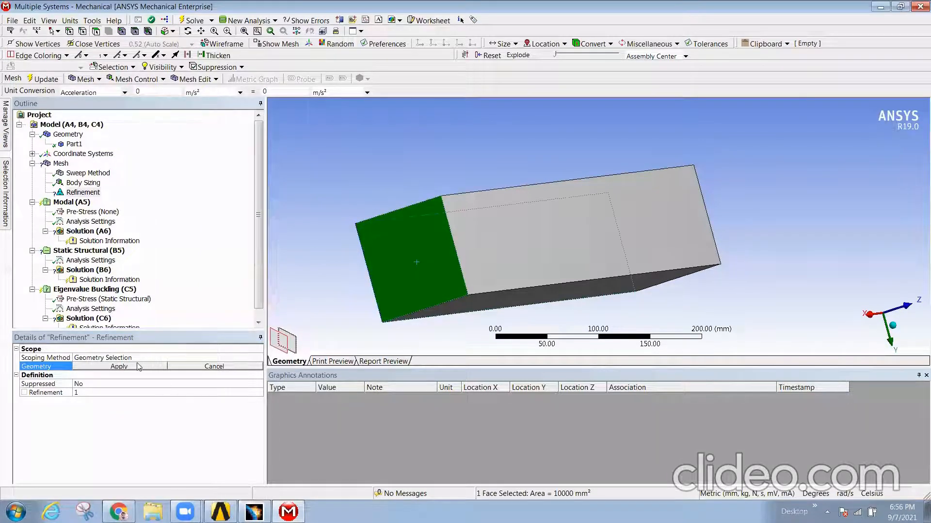
{"action": "left_click", "coordinate": [119, 367]}
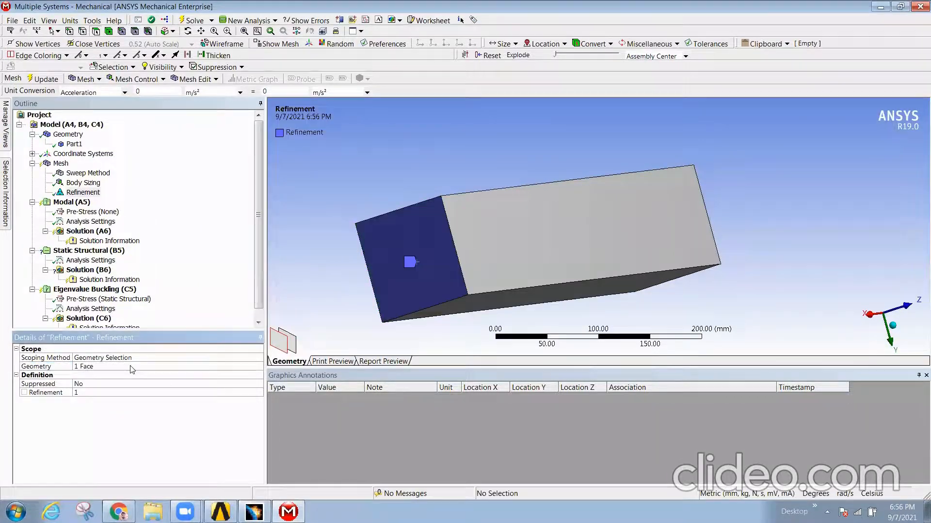
{"action": "left_click", "coordinate": [95, 394]}
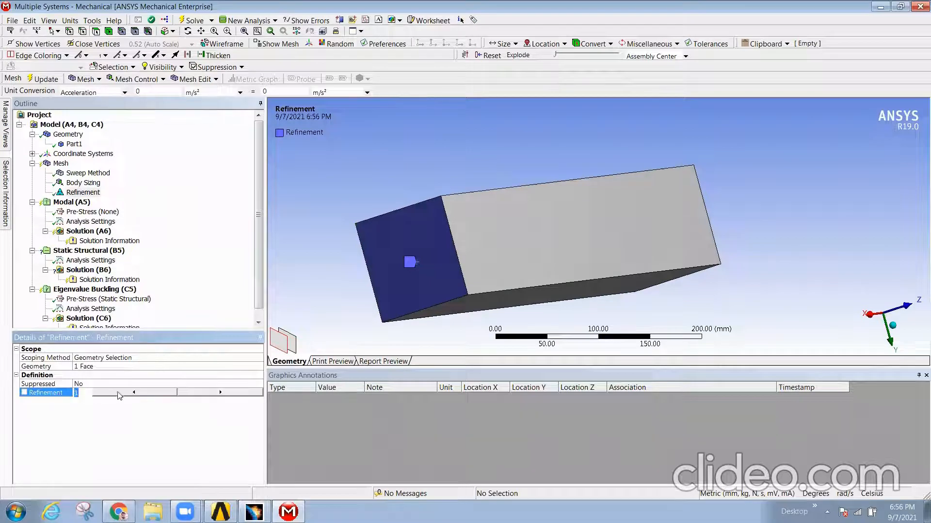
{"action": "left_click", "coordinate": [137, 408]}
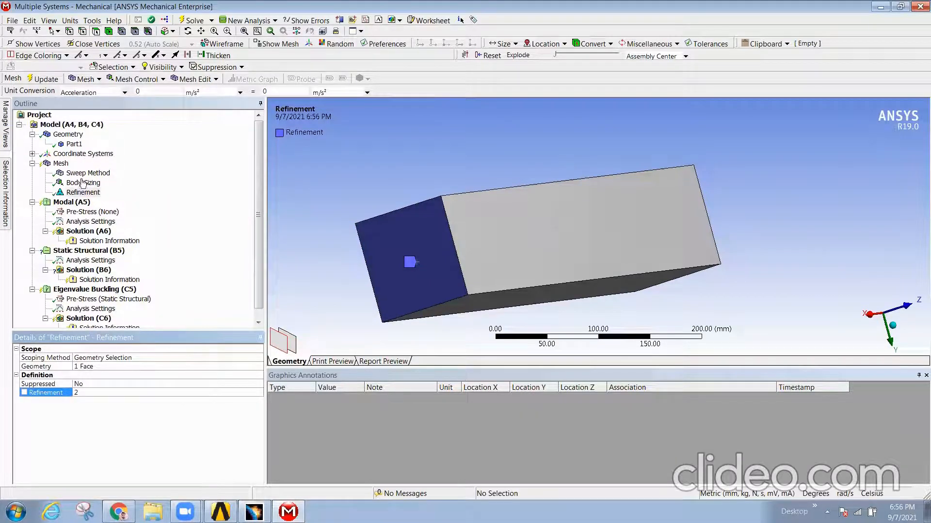
Change the element size in the beam's body sizing, and regenerate the mesh with the refinement applied
{"action": "left_click", "coordinate": [61, 163]}
{"action": "right_click", "coordinate": [61, 164]}
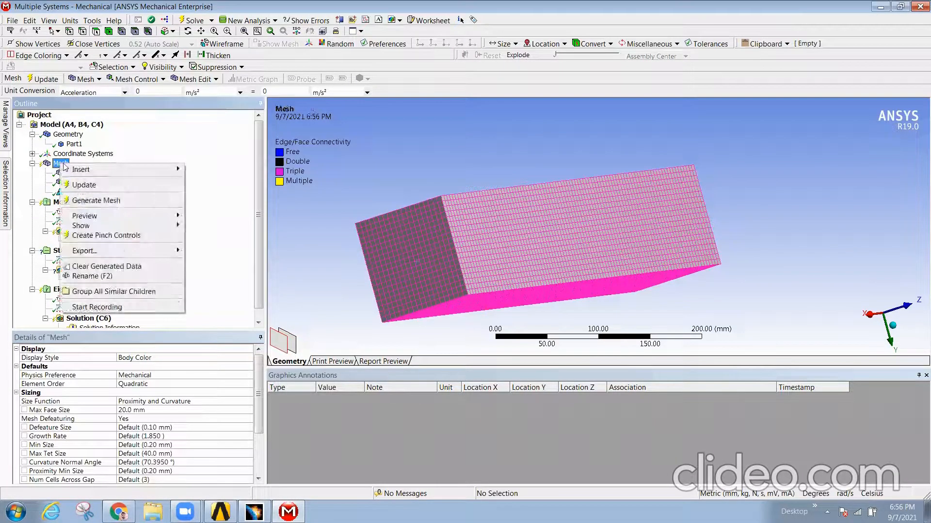
{"action": "left_click", "coordinate": [93, 201]}
{"action": "left_click", "coordinate": [84, 182]}
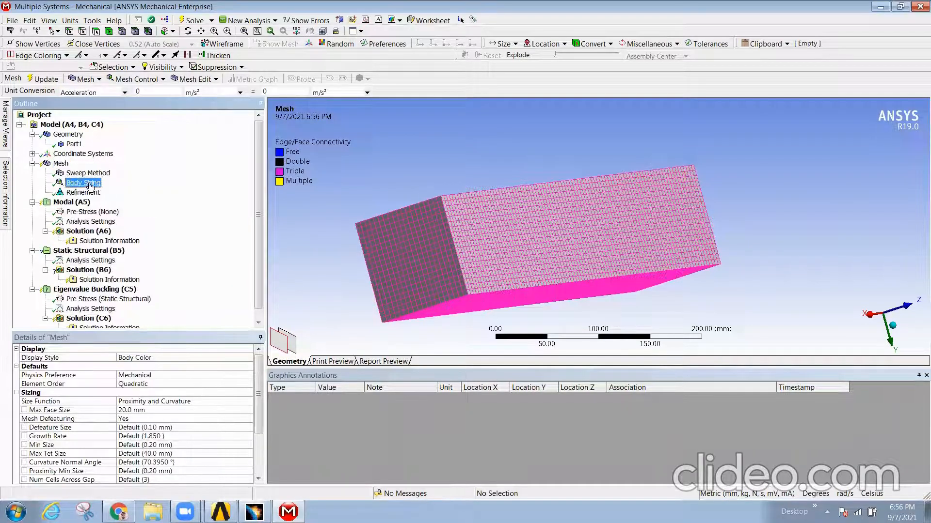
{"action": "left_click", "coordinate": [87, 403]}
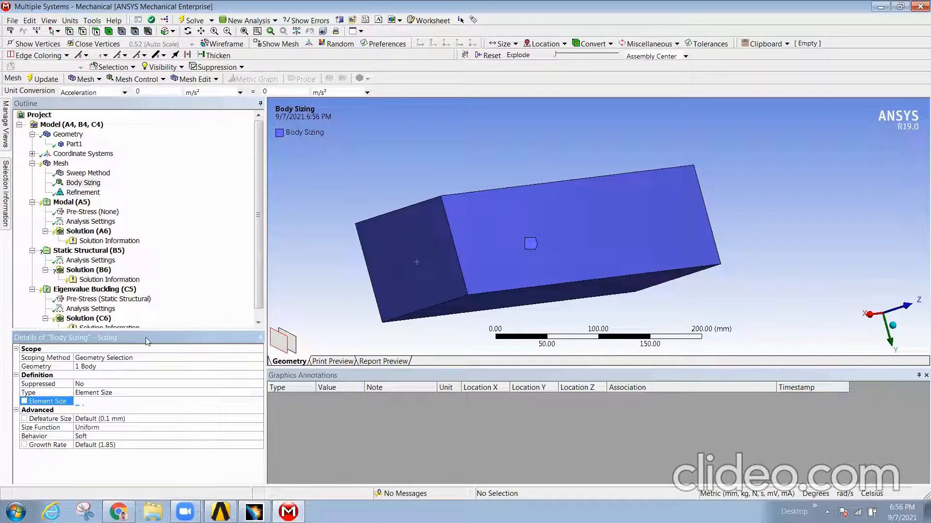
{"action": "left_click", "coordinate": [61, 163]}
{"action": "right_click", "coordinate": [60, 164]}
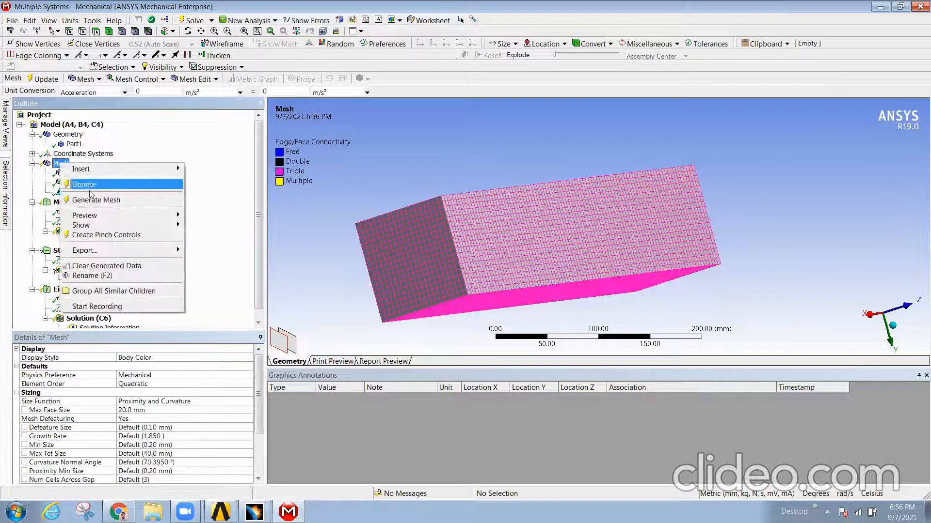
{"action": "left_click", "coordinate": [95, 200]}
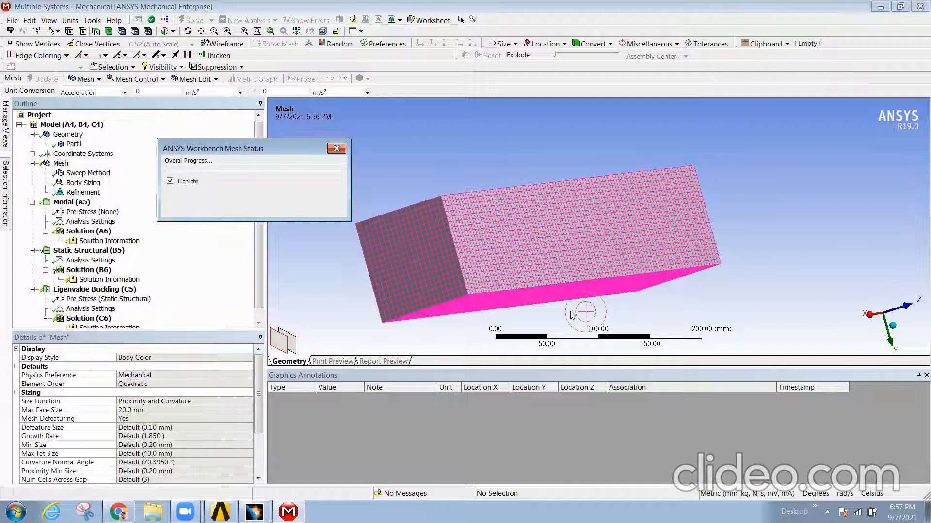
Examine the refined mesh at the beam's end face and the transition to the coarser elements along its length
{"action": "middle_click_drag", "start_coordinate": [505, 263], "coordinate": [468, 255]}
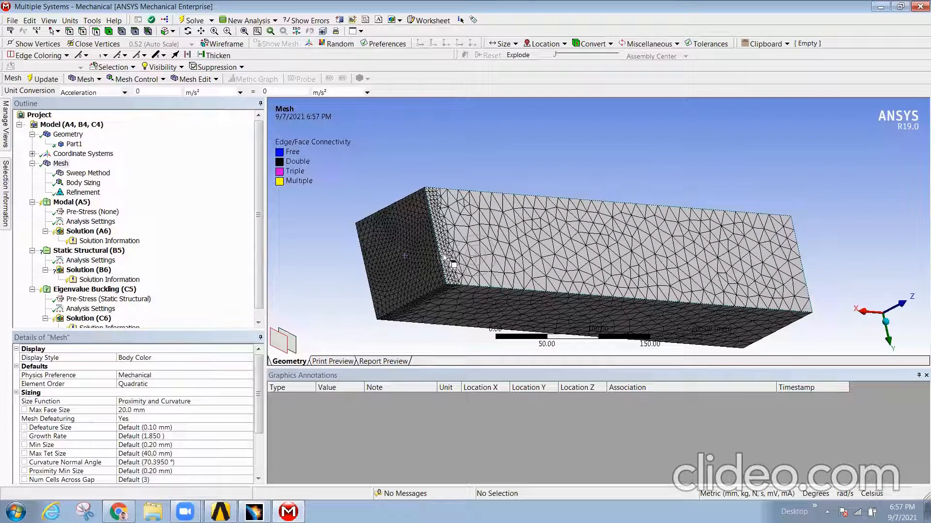
{"action": "scroll", "coordinate": [429, 266], "scroll_direction": "up", "scroll_amount": 3}
{"action": "middle_click_drag", "start_coordinate": [428, 277], "coordinate": [524, 239]}
{"action": "scroll", "coordinate": [522, 242], "scroll_direction": "up", "scroll_amount": 5}
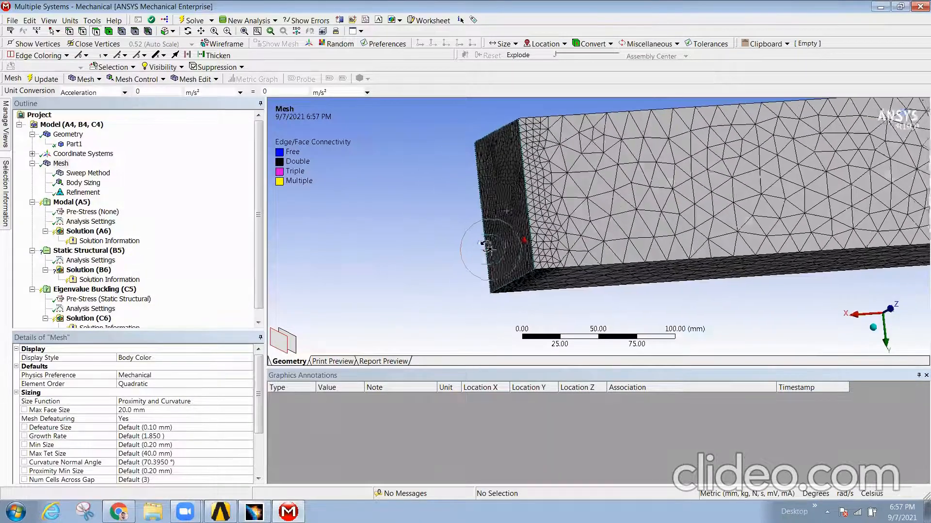
{"action": "scroll", "coordinate": [519, 245], "scroll_direction": "up", "scroll_amount": 3}
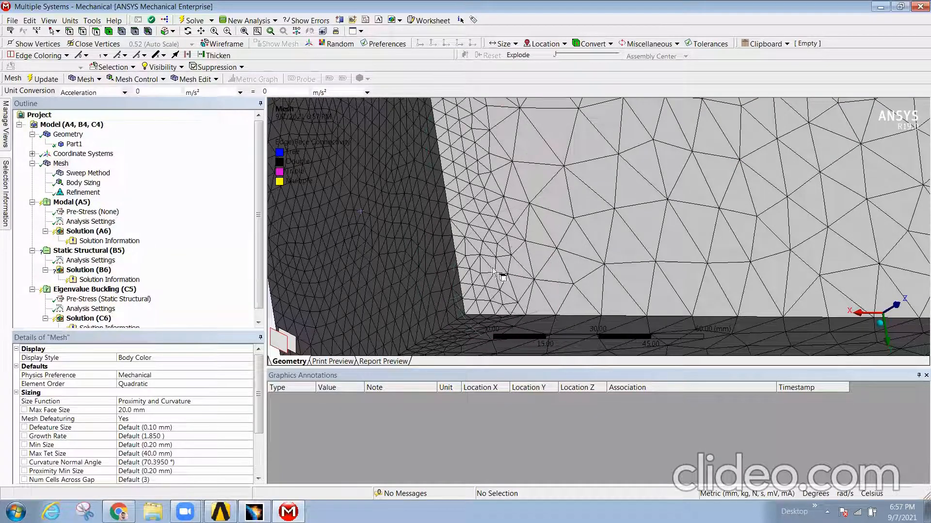
{"action": "scroll", "coordinate": [524, 250], "scroll_direction": "down", "scroll_amount": 3}
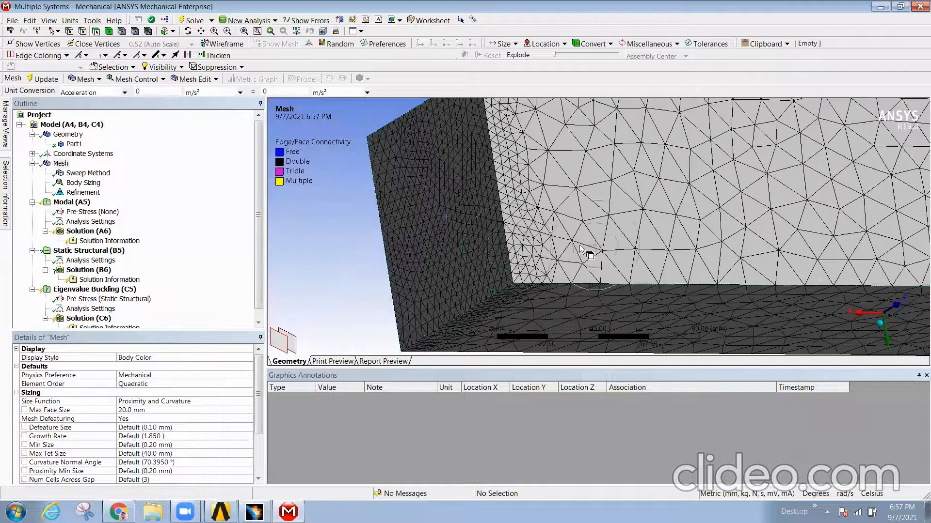
{"action": "scroll", "coordinate": [602, 215], "scroll_direction": "down", "scroll_amount": 4}
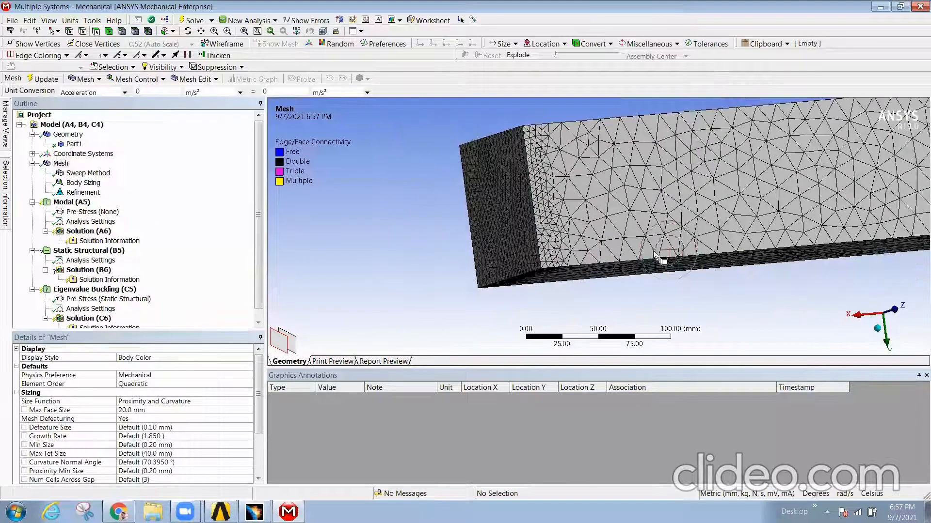
{"action": "middle_click_drag", "start_coordinate": [603, 216], "coordinate": [785, 225]}
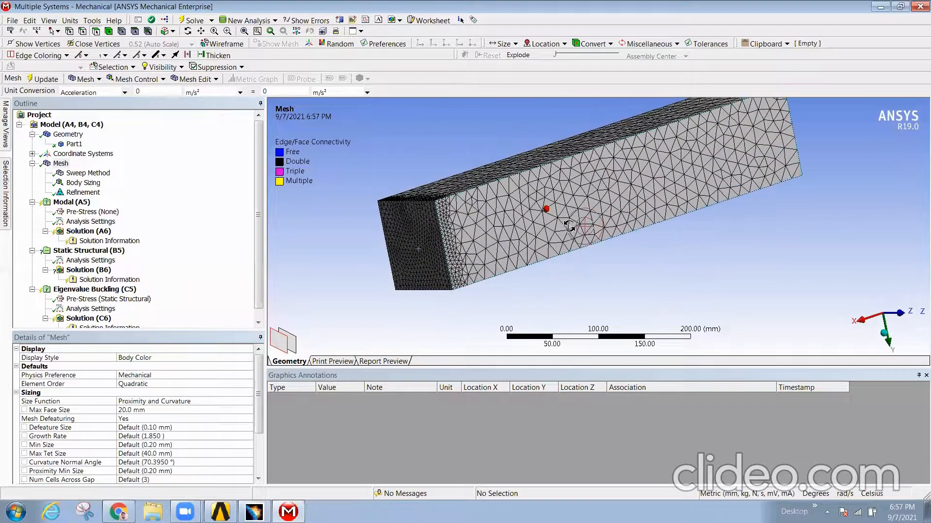
Set the end-face refinement to 3, and regenerate the mesh
{"action": "left_click", "coordinate": [83, 192]}
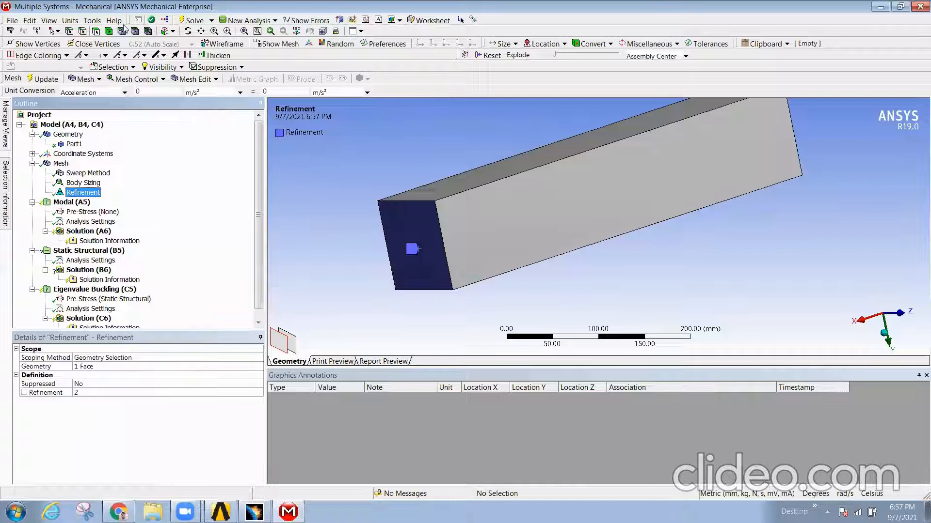
{"action": "left_click", "coordinate": [82, 29]}
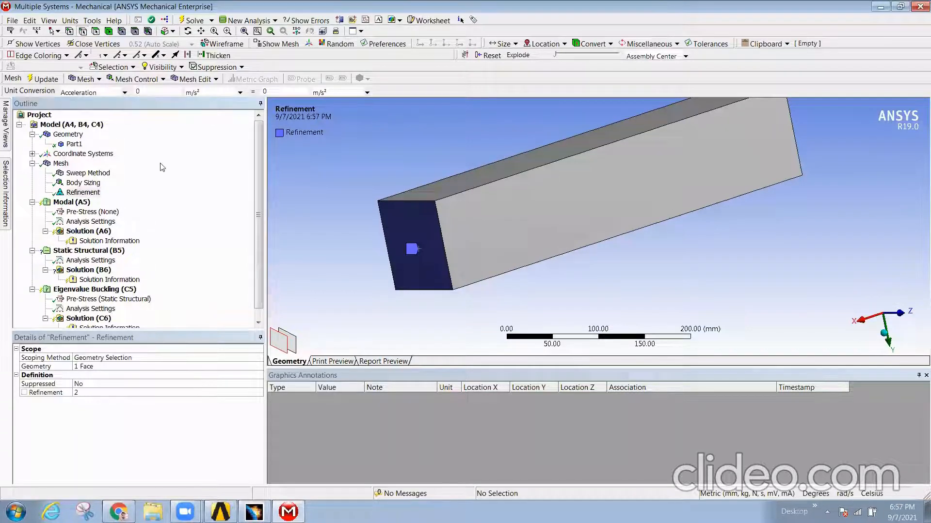
{"action": "left_click", "coordinate": [431, 202]}
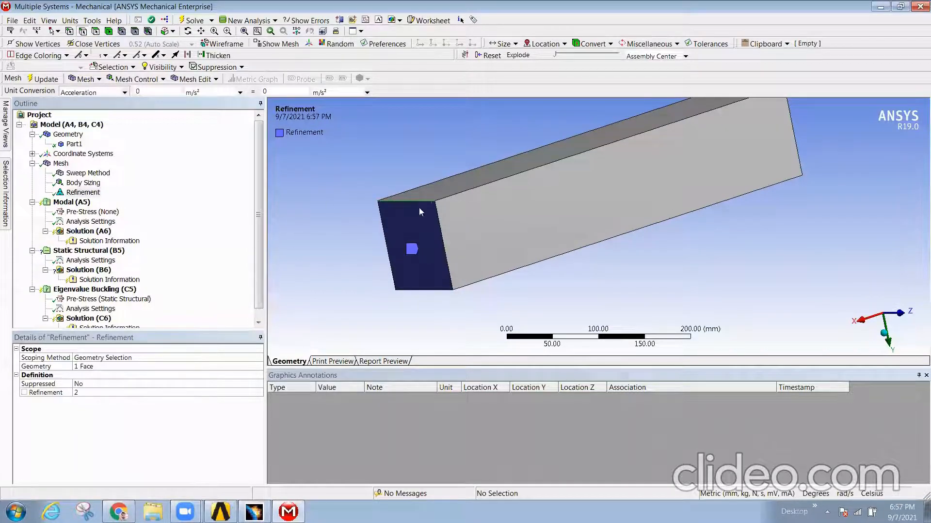
{"action": "left_click", "coordinate": [118, 390]}
{"action": "left_click", "coordinate": [235, 394]}
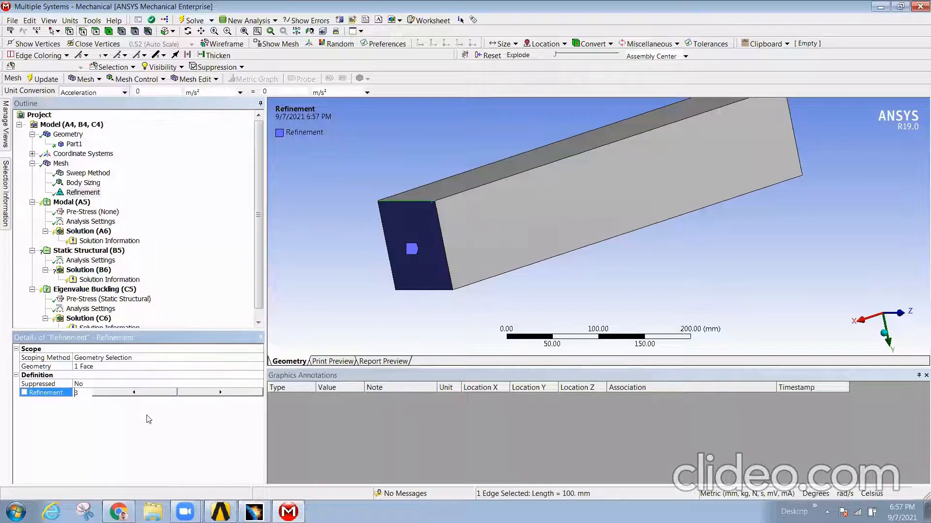
{"action": "left_click", "coordinate": [63, 193]}
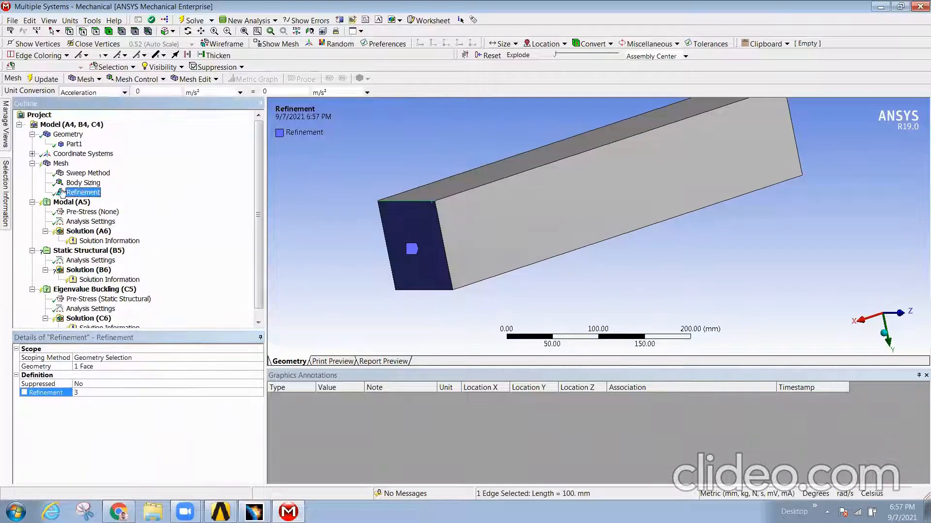
{"action": "left_click", "coordinate": [62, 163]}
{"action": "right_click", "coordinate": [62, 164]}
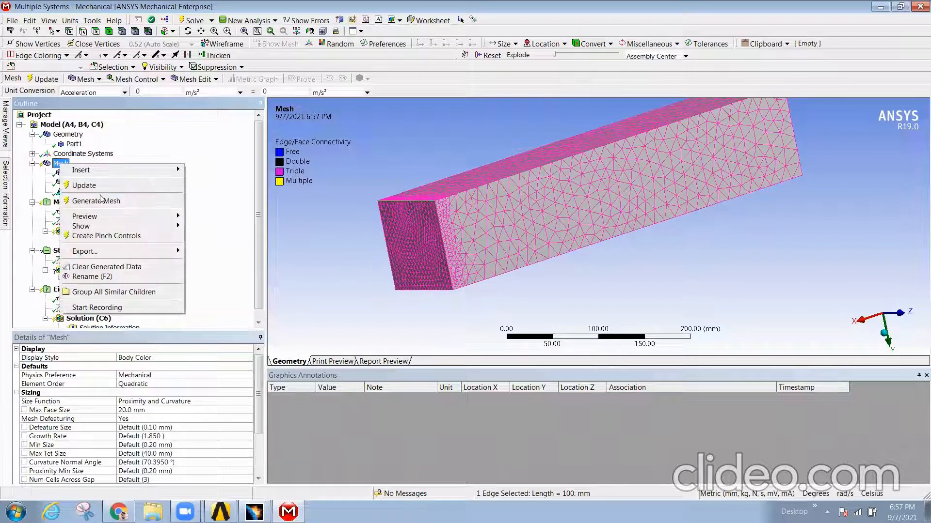
{"action": "left_click", "coordinate": [102, 202]}
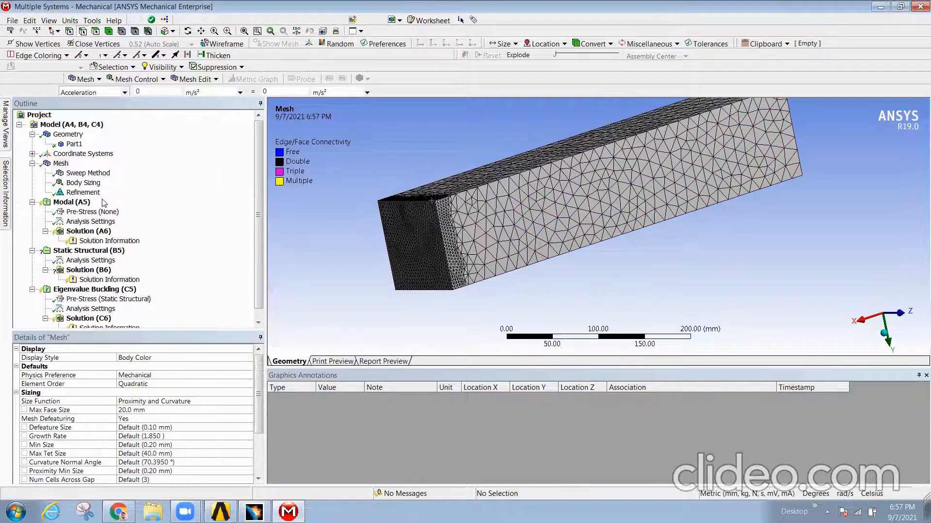
Rescope the refinement from the beam's end face to one edge of that face, and regenerate the mesh
{"action": "middle_click_drag", "start_coordinate": [494, 248], "coordinate": [491, 224]}
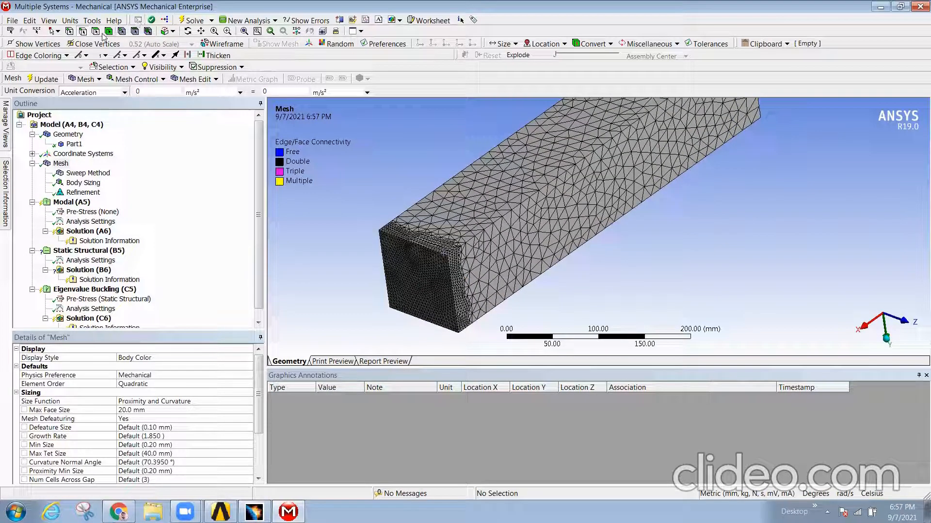
{"action": "left_click", "coordinate": [80, 192]}
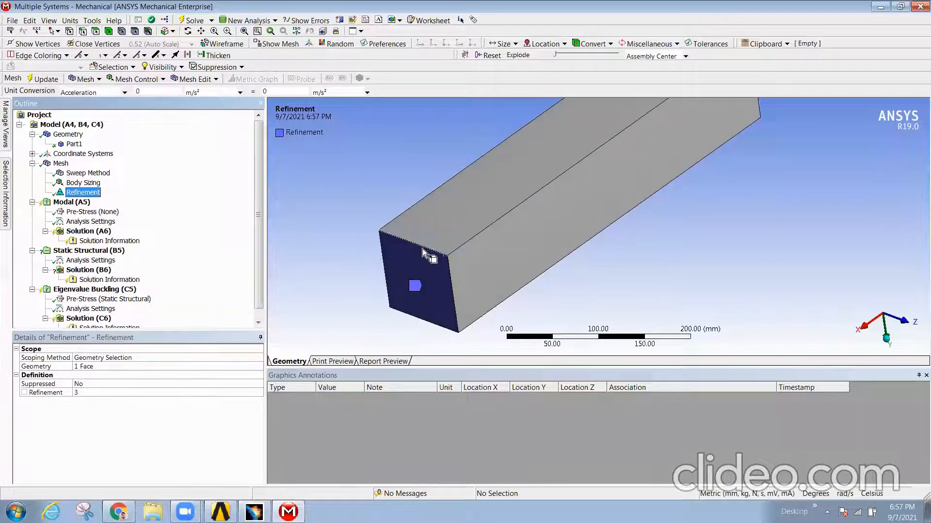
{"action": "left_click", "coordinate": [111, 367]}
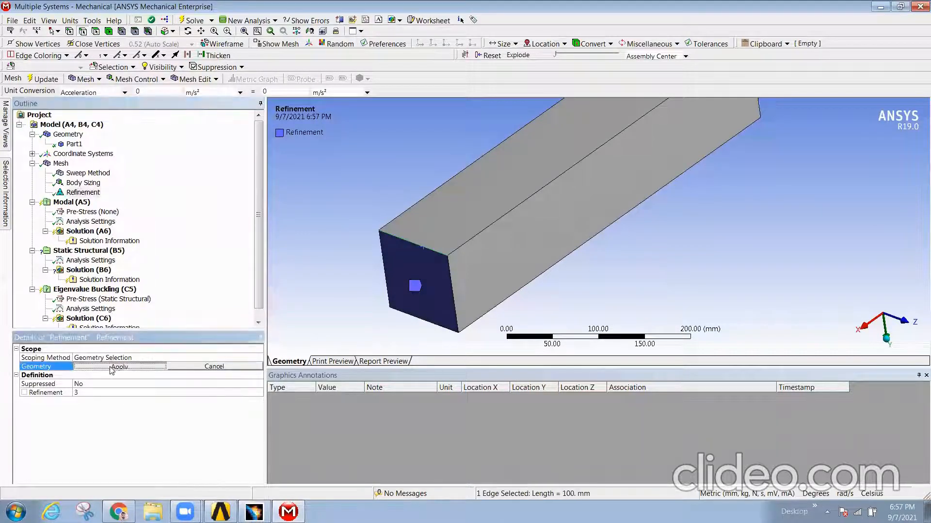
{"action": "left_click", "coordinate": [112, 368]}
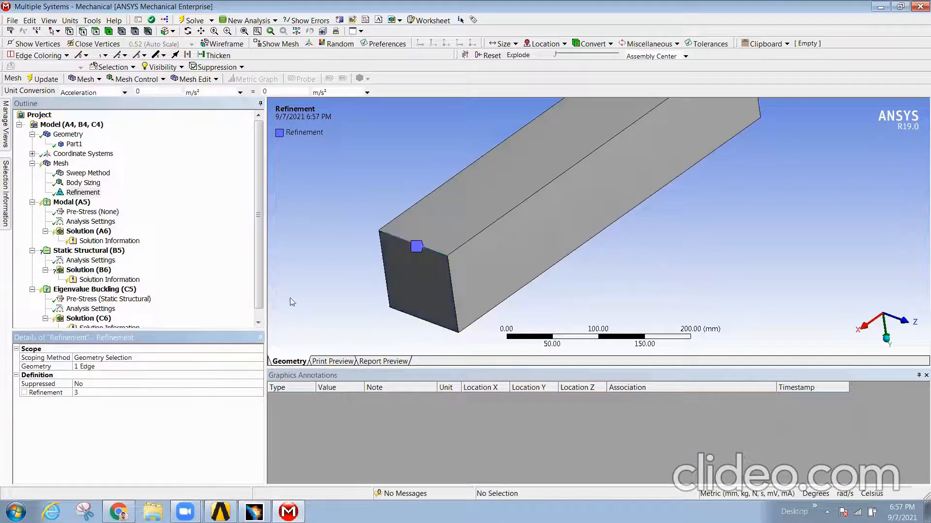
{"action": "left_click", "coordinate": [53, 164]}
{"action": "right_click", "coordinate": [53, 163]}
{"action": "left_click", "coordinate": [97, 200]}
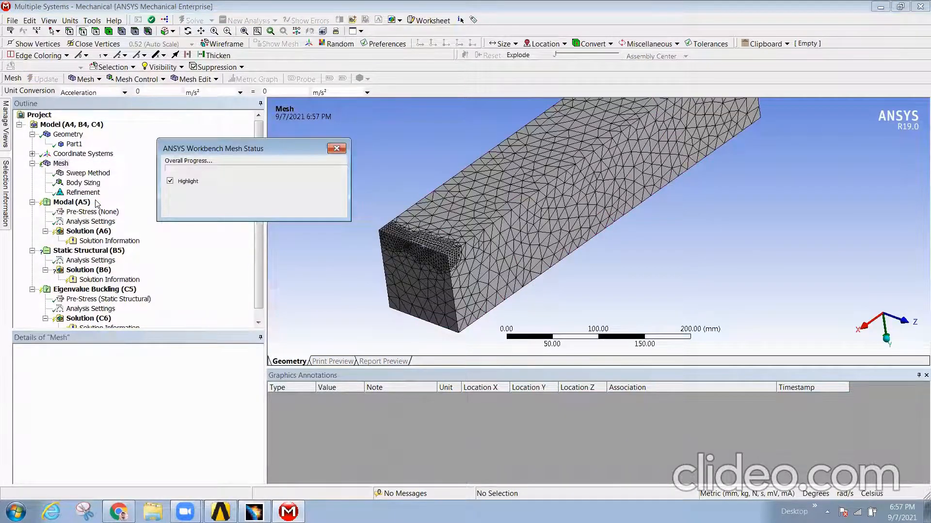
Examine the refined mesh around the end-face edge and its transition to the coarser elements on the adjoining faces
{"action": "middle_click_drag", "start_coordinate": [437, 255], "coordinate": [808, 166]}
{"action": "scroll", "coordinate": [426, 233], "scroll_direction": "up", "scroll_amount": 5}
{"action": "scroll", "coordinate": [808, 166], "scroll_direction": "up", "scroll_amount": 6}
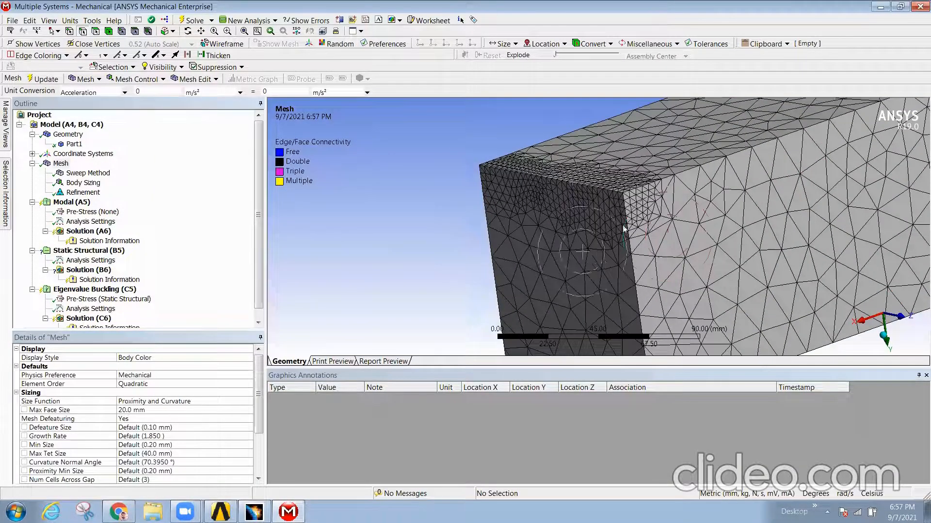
{"action": "scroll", "coordinate": [690, 182], "scroll_direction": "down", "scroll_amount": 3}
{"action": "middle_click_drag", "start_coordinate": [690, 183], "coordinate": [622, 224]}
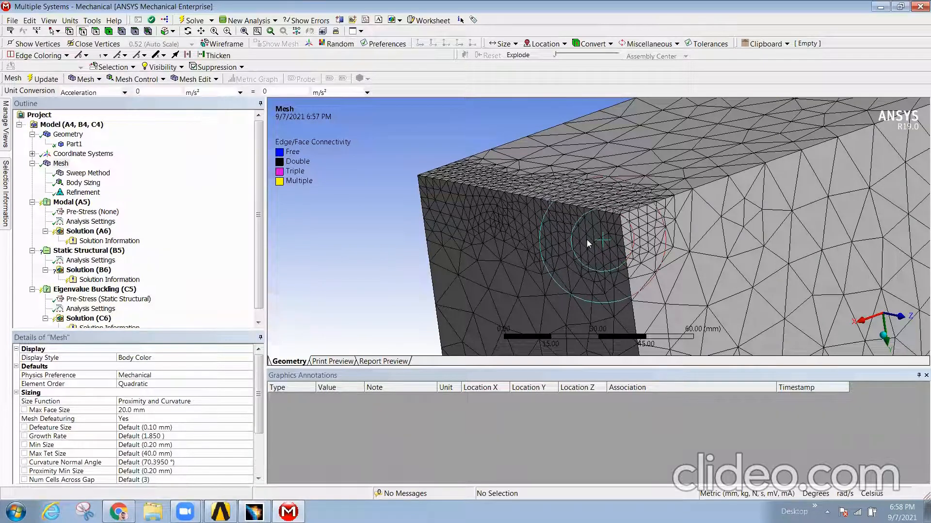
{"action": "scroll", "coordinate": [562, 242], "scroll_direction": "down", "scroll_amount": 4}
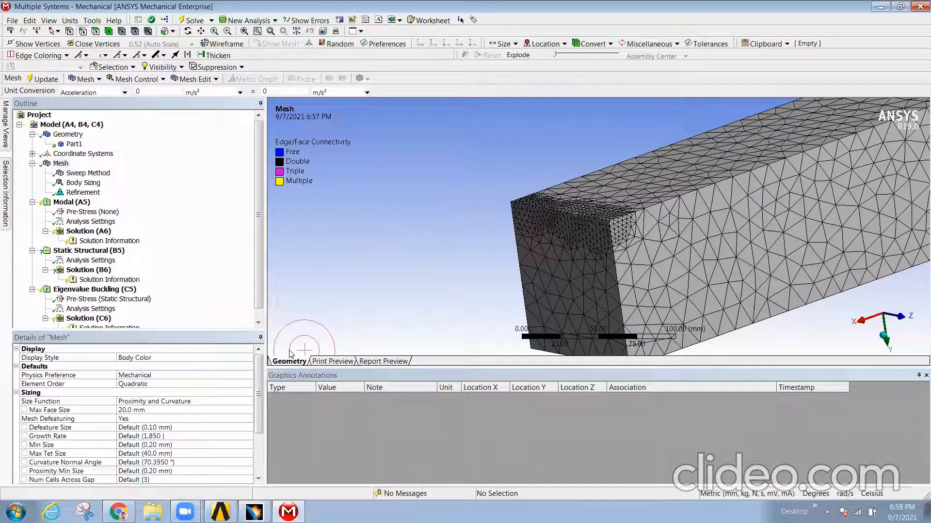
{"action": "middle_click_drag", "start_coordinate": [630, 252], "coordinate": [624, 189]}
{"action": "scroll", "coordinate": [604, 233], "scroll_direction": "down", "scroll_amount": 5}
{"action": "scroll", "coordinate": [586, 187], "scroll_direction": "up", "scroll_amount": 5}
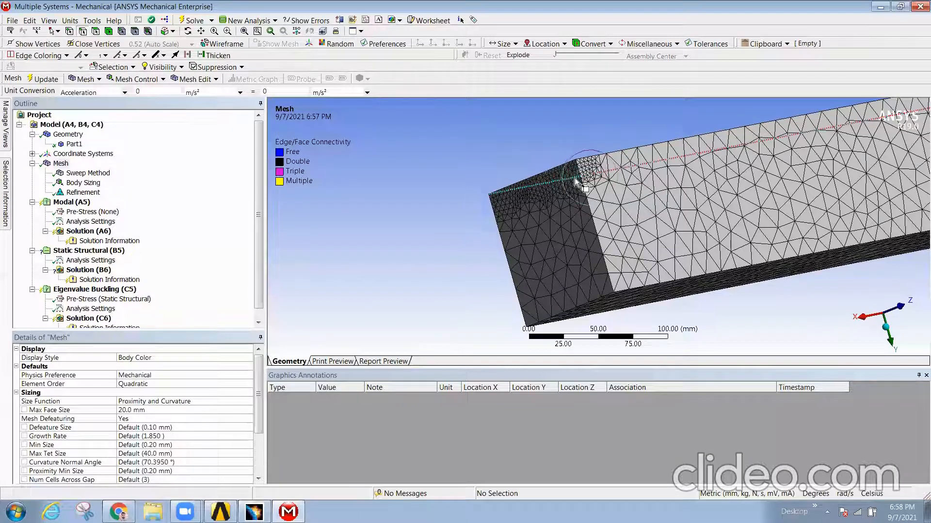
{"action": "mouse_move", "coordinate": [571, 186]}
{"action": "middle_mouse_down"}
{"action": "mouse_move", "coordinate": [577, 202]}
{"action": "mouse_move", "coordinate": [570, 196]}
{"action": "middle_mouse_up"}
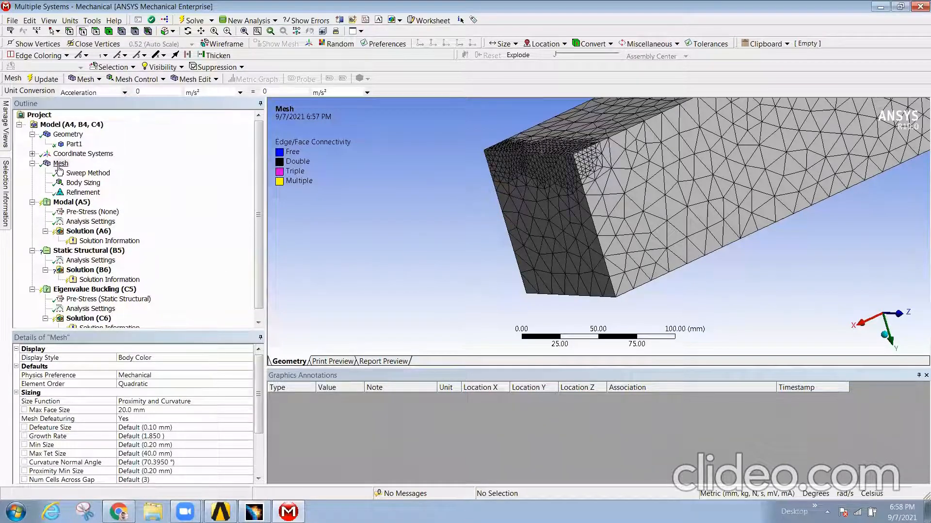
{"action": "middle_click_drag", "start_coordinate": [545, 162], "coordinate": [581, 162]}
{"action": "scroll", "coordinate": [542, 213], "scroll_direction": "down", "scroll_amount": 3}
{"action": "middle_click_drag", "start_coordinate": [604, 209], "coordinate": [541, 225], "text": "ctrl"}
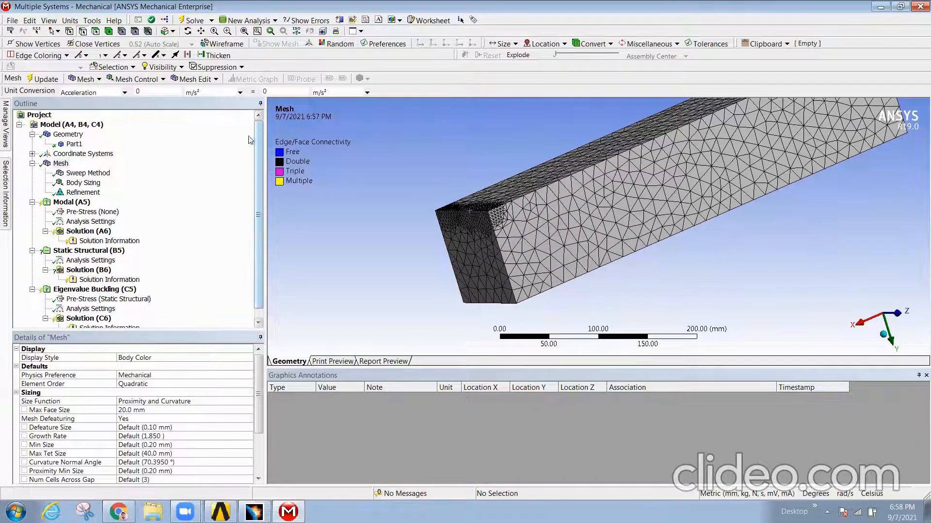
Insert a face meshing control scoped to one long side face of the beam, and regenerate the mesh
{"action": "right_click", "coordinate": [62, 166]}
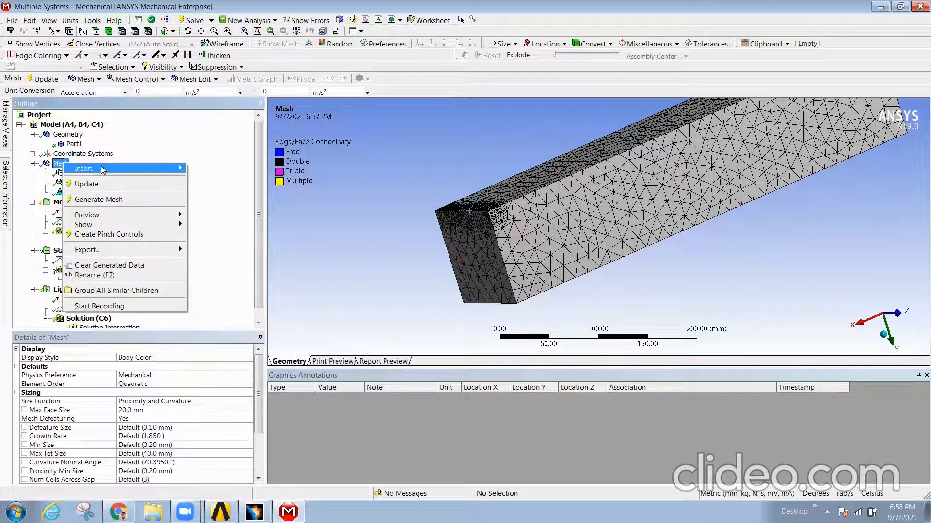
{"action": "mouse_move", "coordinate": [102, 168]}
{"action": "left_click", "coordinate": [233, 219]}
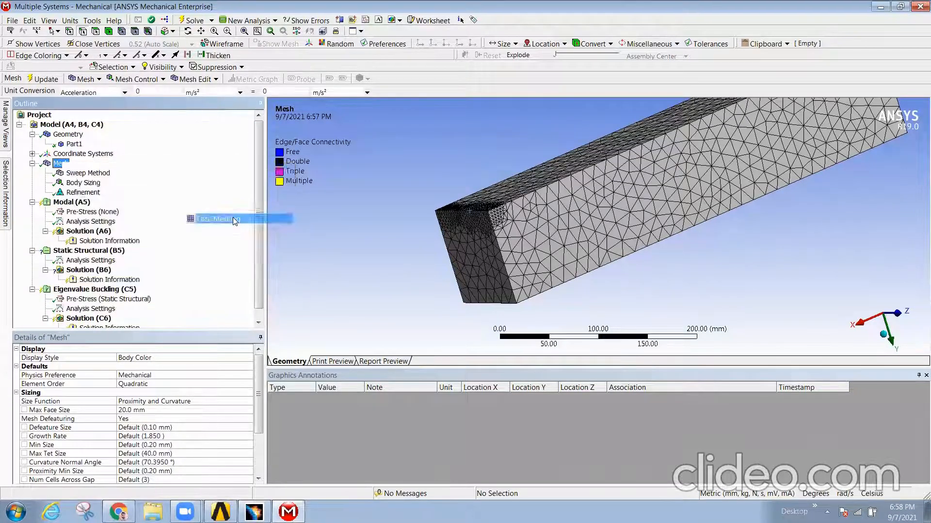
{"action": "left_click", "coordinate": [588, 216]}
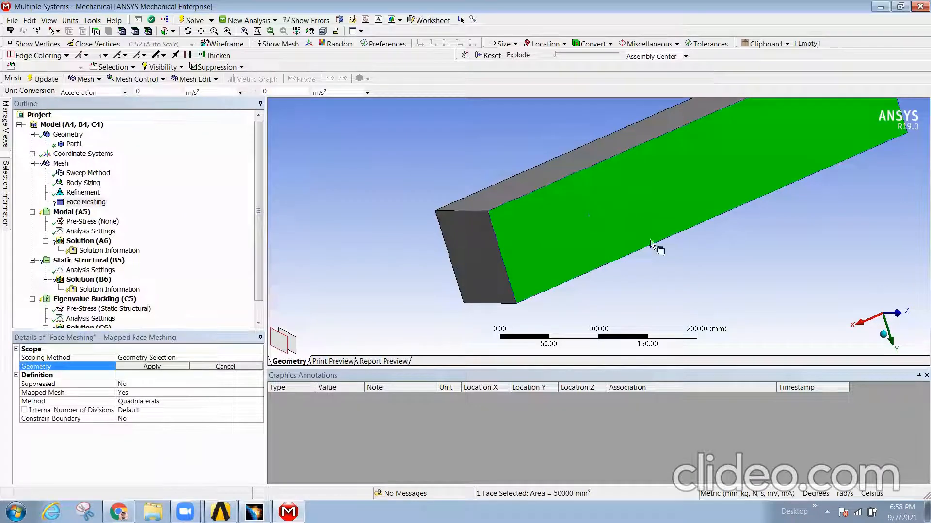
{"action": "left_click", "coordinate": [150, 367]}
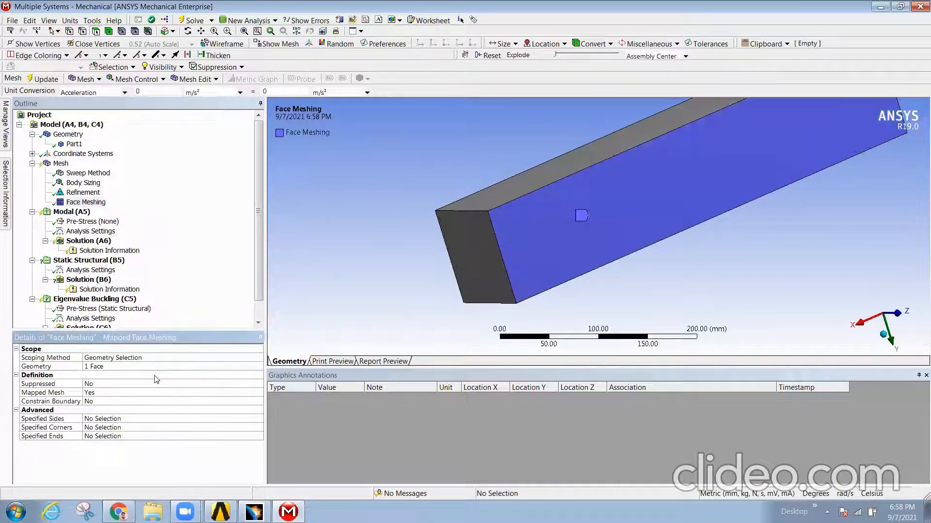
{"action": "left_click", "coordinate": [61, 163]}
{"action": "right_click", "coordinate": [57, 160]}
{"action": "left_click", "coordinate": [109, 195]}
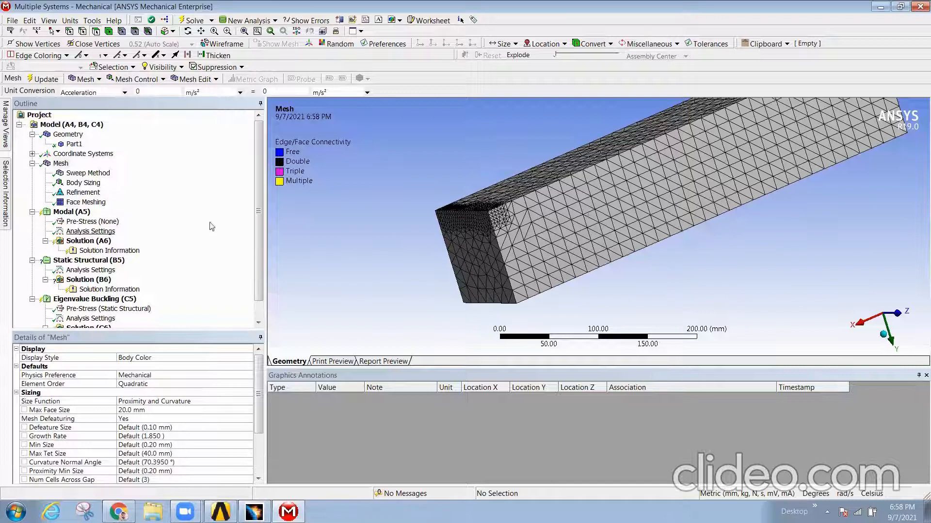
Rescope the face meshing to two adjacent long side faces of the beam
{"action": "middle_click_drag", "start_coordinate": [577, 310], "coordinate": [552, 304]}
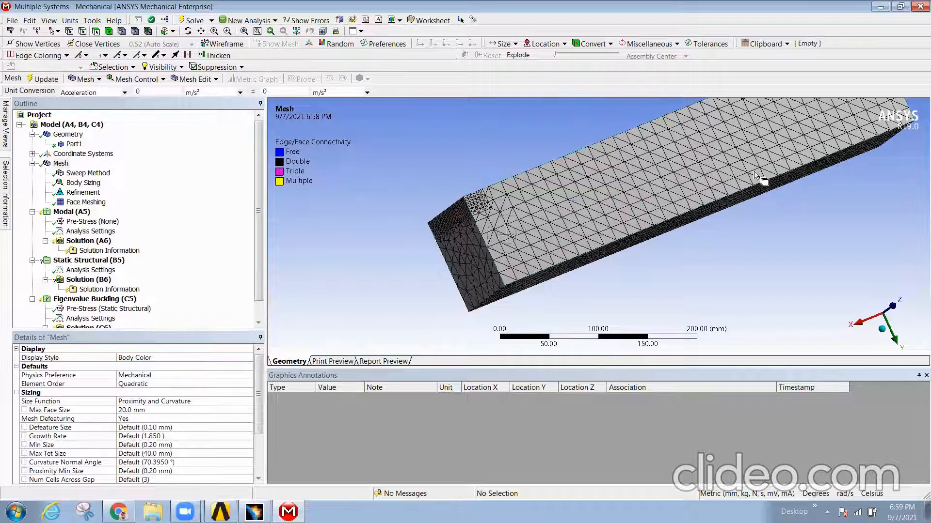
{"action": "middle_click_drag", "start_coordinate": [661, 201], "coordinate": [625, 190]}
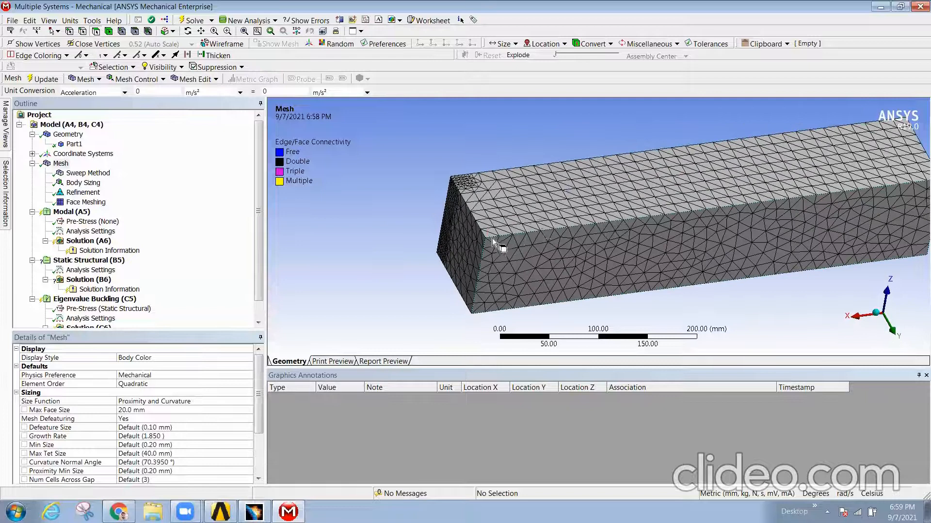
{"action": "left_click", "coordinate": [87, 202]}
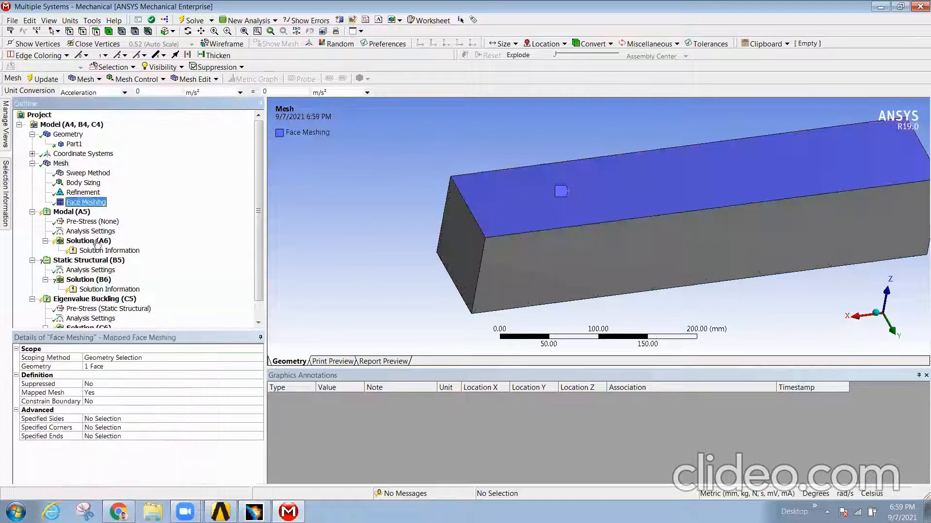
{"action": "left_click", "coordinate": [626, 257]}
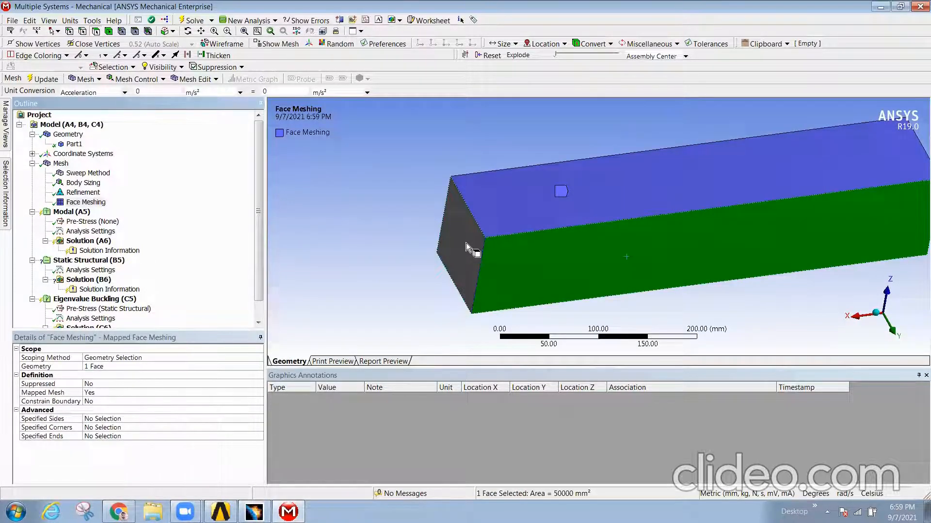
{"action": "left_click", "coordinate": [631, 186]}
{"action": "left_click", "coordinate": [617, 234], "text": "ctrl"}
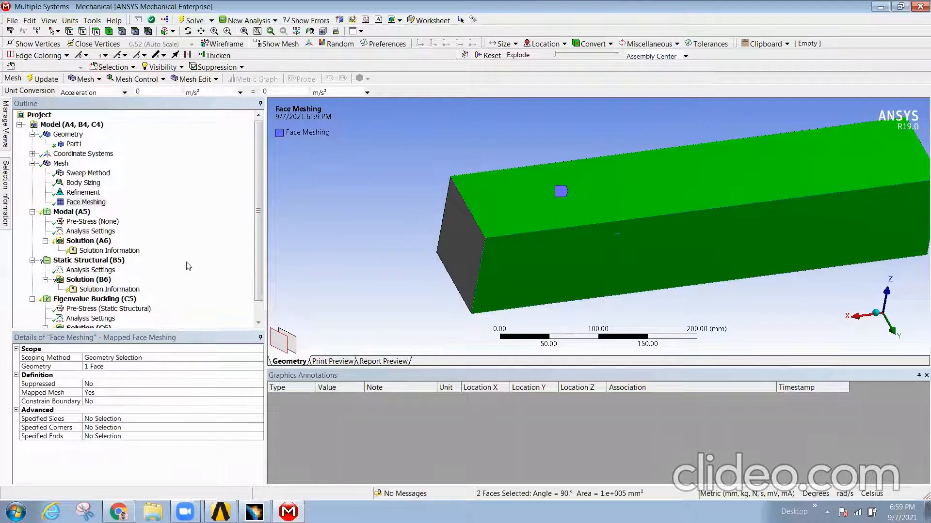
{"action": "left_click", "coordinate": [122, 367]}
{"action": "left_click", "coordinate": [100, 367]}
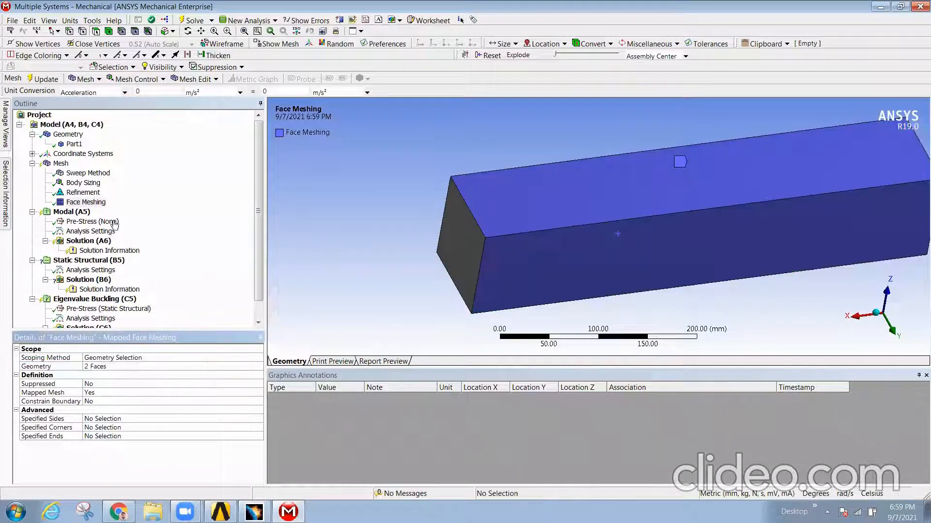
Regenerate the mesh with face meshing on both side faces, and compare them with the unmapped faces
{"action": "right_click", "coordinate": [84, 202]}
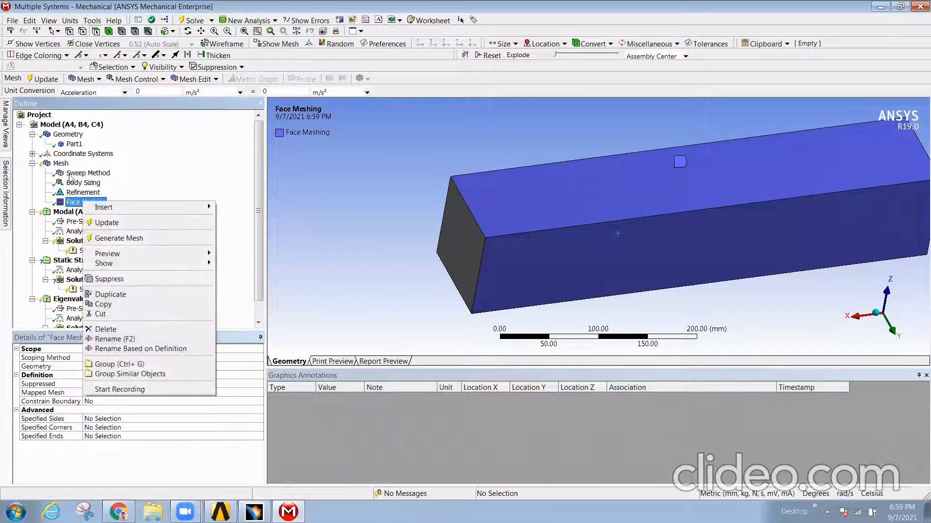
{"action": "left_click", "coordinate": [58, 165]}
{"action": "right_click", "coordinate": [58, 165]}
{"action": "left_click", "coordinate": [99, 203]}
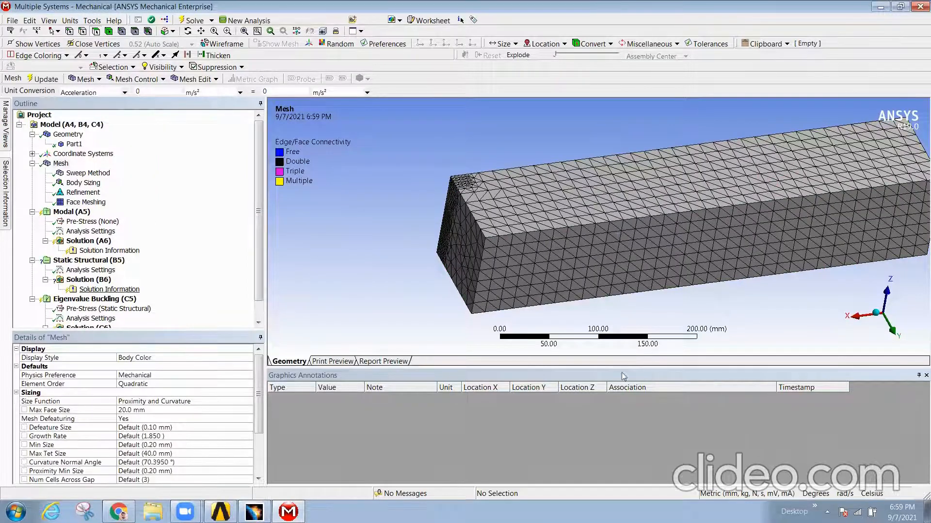
{"action": "middle_click_drag", "start_coordinate": [723, 261], "coordinate": [731, 182]}
{"action": "scroll", "coordinate": [610, 299], "scroll_direction": "up", "scroll_amount": 3}
{"action": "scroll", "coordinate": [609, 299], "scroll_direction": "down", "scroll_amount": 2}
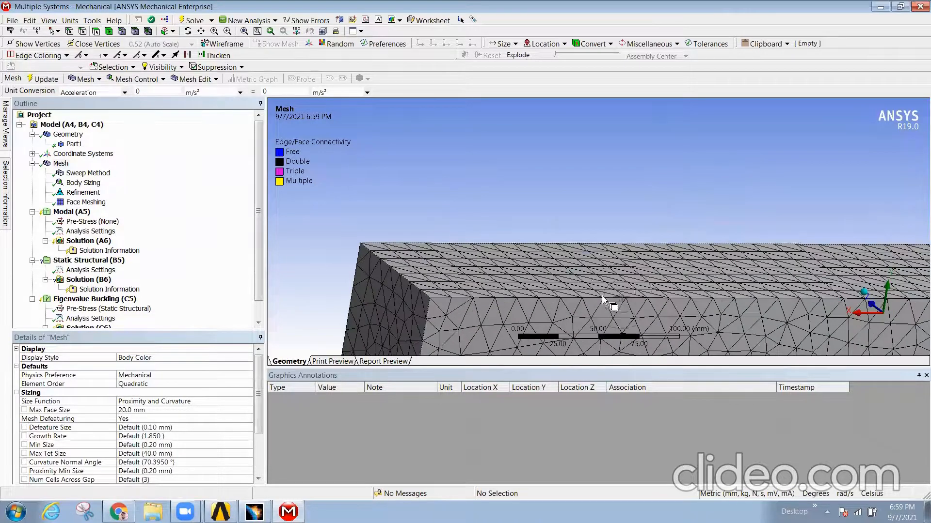
{"action": "middle_click_drag", "start_coordinate": [540, 305], "coordinate": [557, 223]}
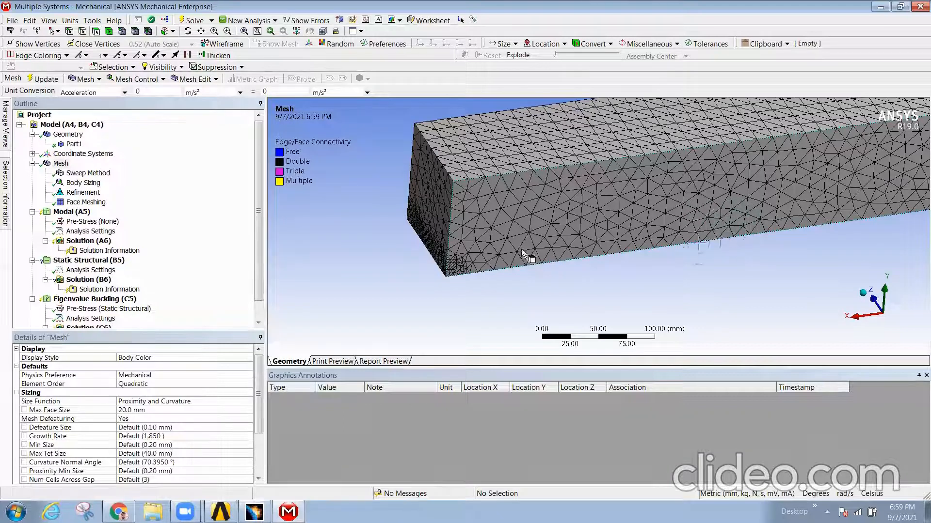
Insert a pinch control under the mesh, and try to set the beam's end face as its master geometry
{"action": "left_click", "coordinate": [60, 165]}
{"action": "right_click", "coordinate": [60, 165]}
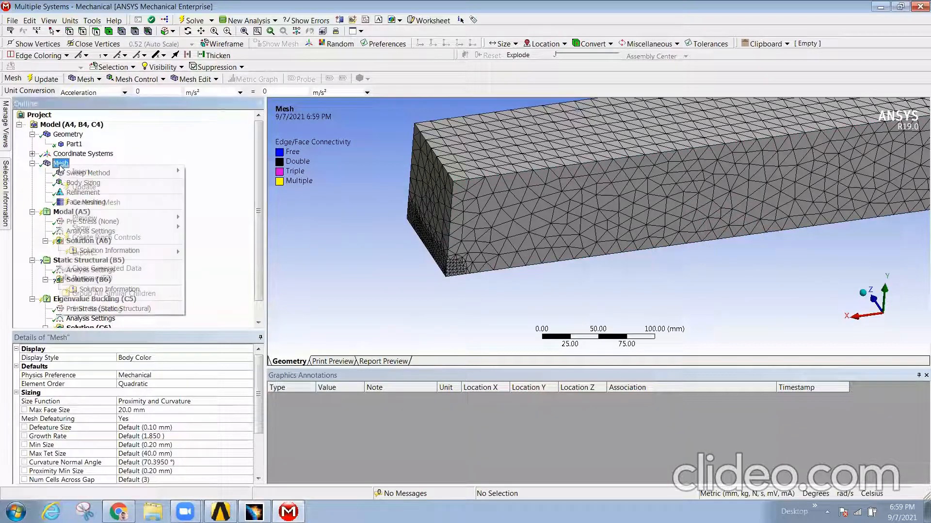
{"action": "mouse_move", "coordinate": [147, 170]}
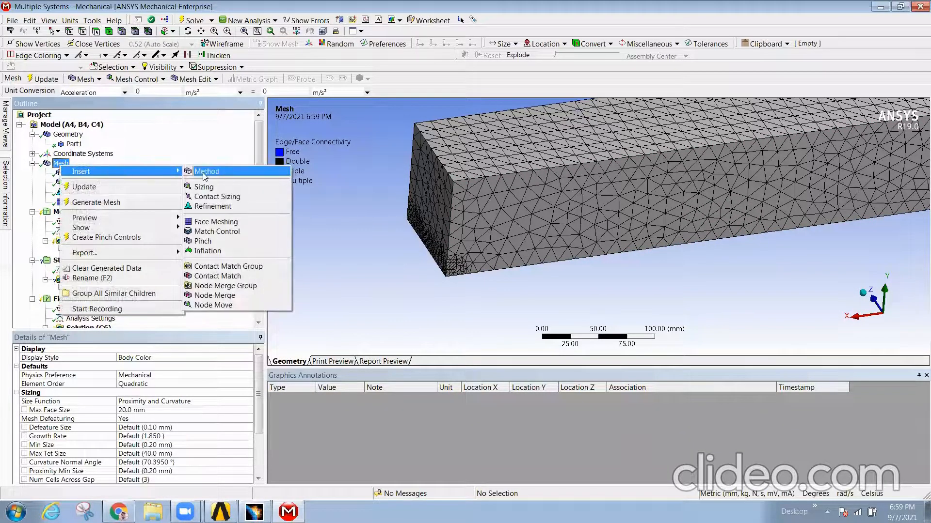
{"action": "left_click", "coordinate": [205, 242]}
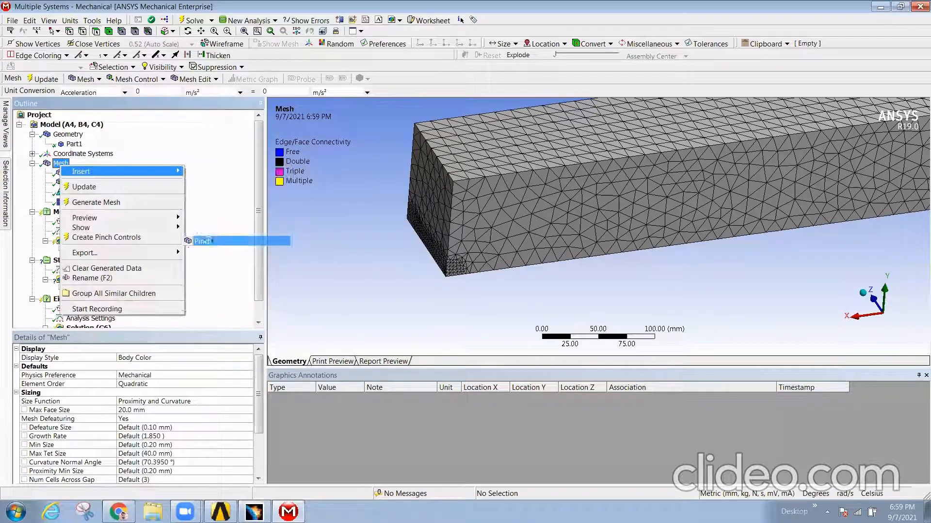
{"action": "left_click", "coordinate": [446, 206]}
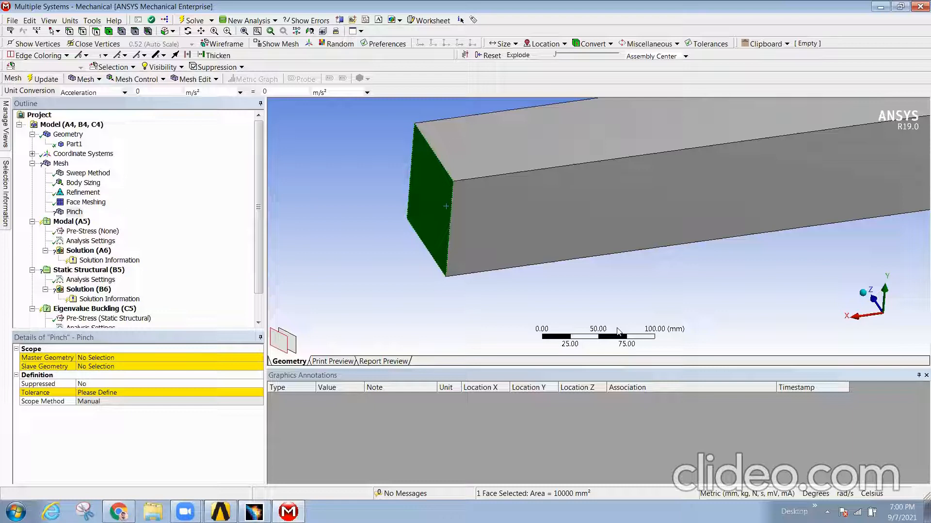
{"action": "left_click", "coordinate": [140, 360]}
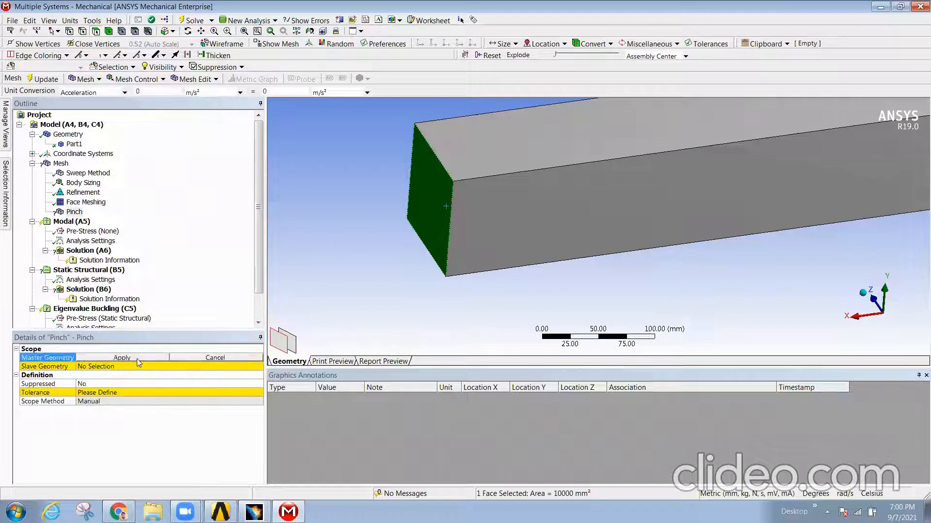
{"action": "left_click", "coordinate": [534, 225]}
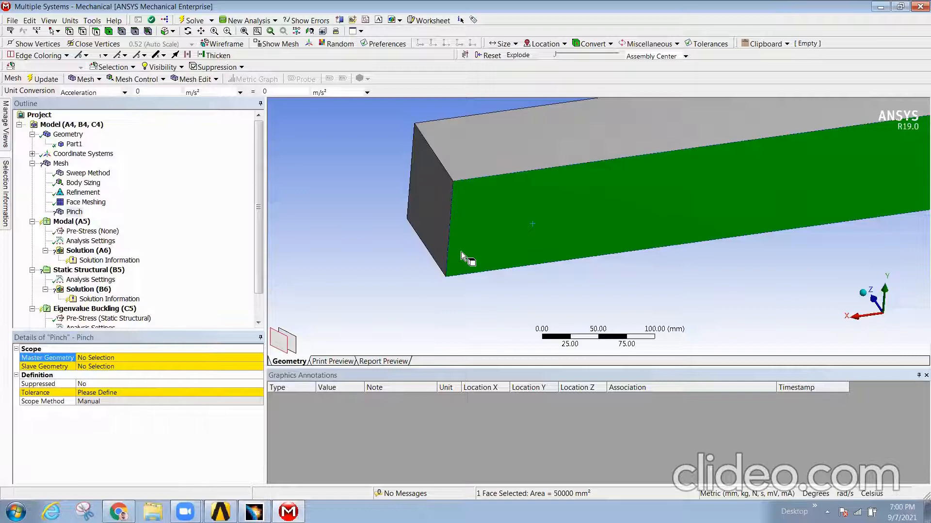
{"action": "left_click", "coordinate": [379, 254]}
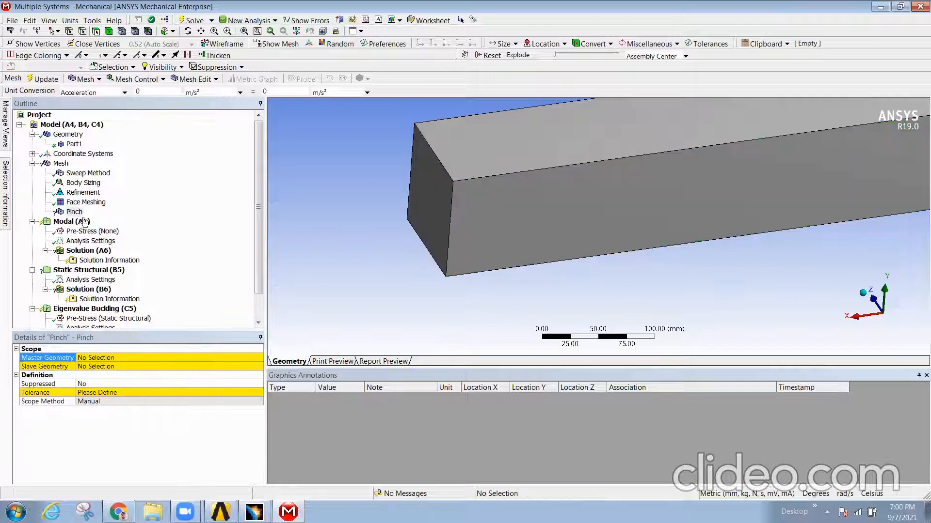
Delete the pinch control from the mesh
{"action": "right_click", "coordinate": [71, 214]}
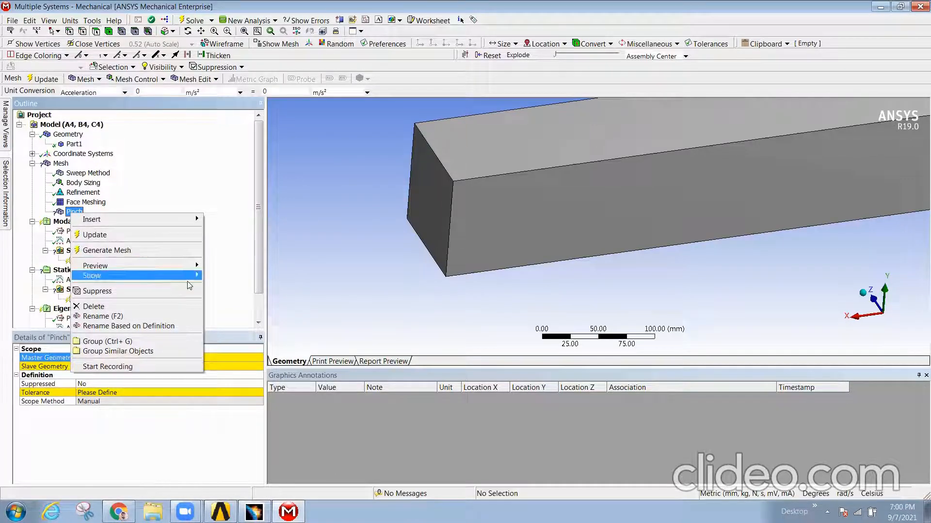
{"action": "left_click", "coordinate": [147, 306]}
{"action": "left_click", "coordinate": [467, 301]}
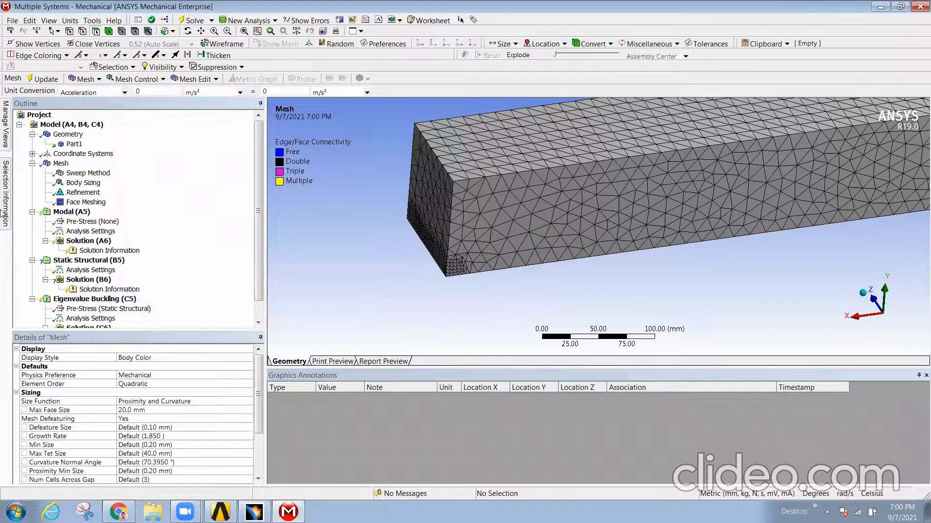
Insert an inflation control under the mesh and scope it to the beam body
{"action": "right_click", "coordinate": [58, 164]}
{"action": "mouse_move", "coordinate": [121, 169]}
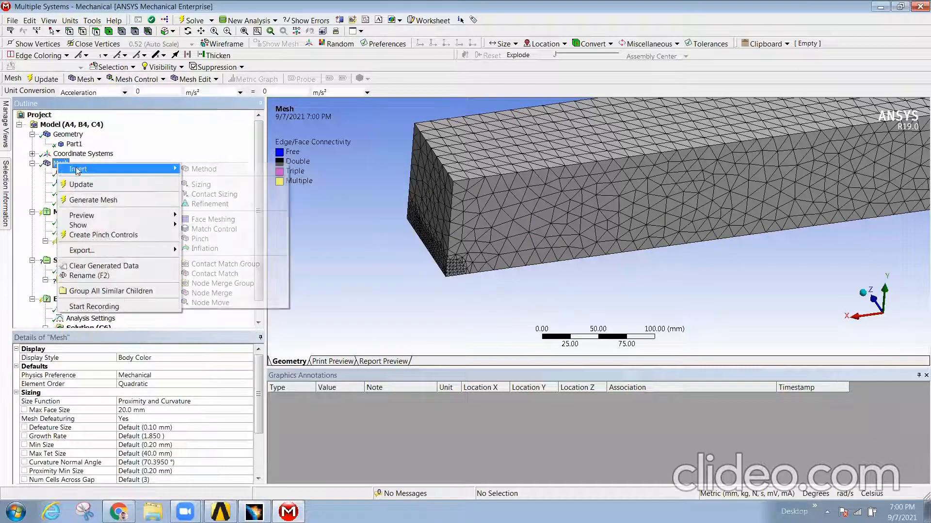
{"action": "left_click", "coordinate": [216, 249]}
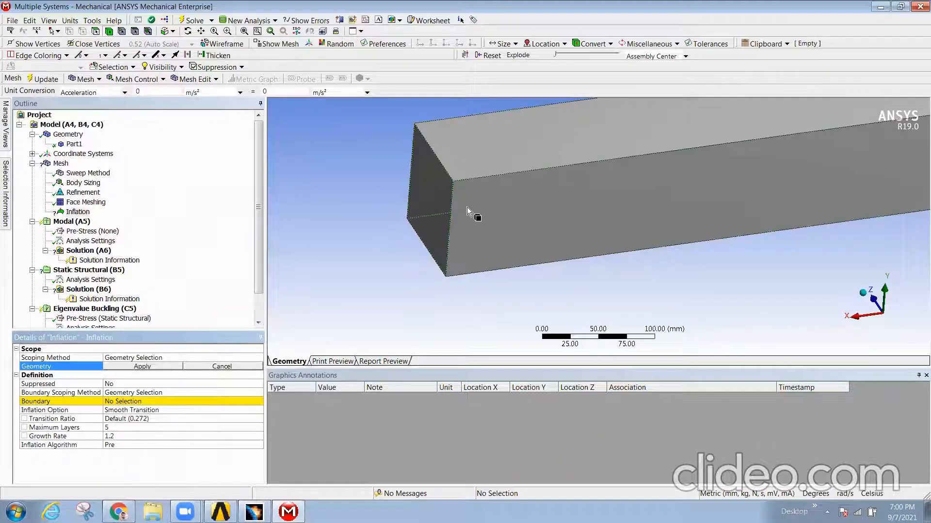
{"action": "left_click", "coordinate": [443, 206]}
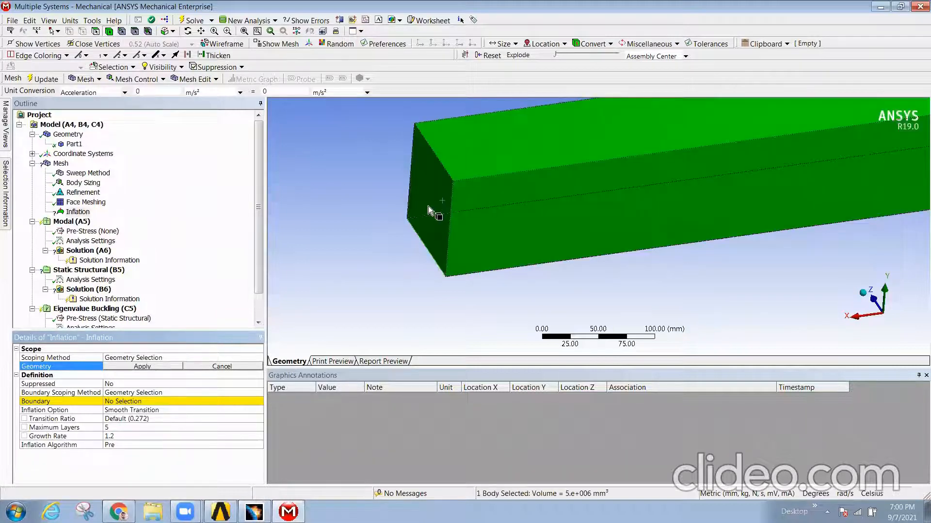
{"action": "left_click", "coordinate": [142, 367]}
Set the beam's square end face as the inflation boundary
{"action": "left_click", "coordinate": [135, 411]}
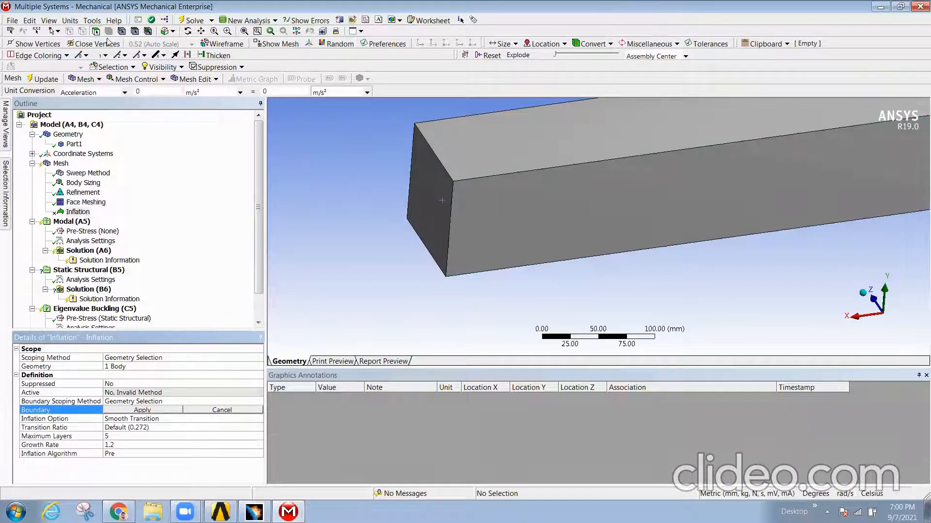
{"action": "left_click", "coordinate": [442, 200]}
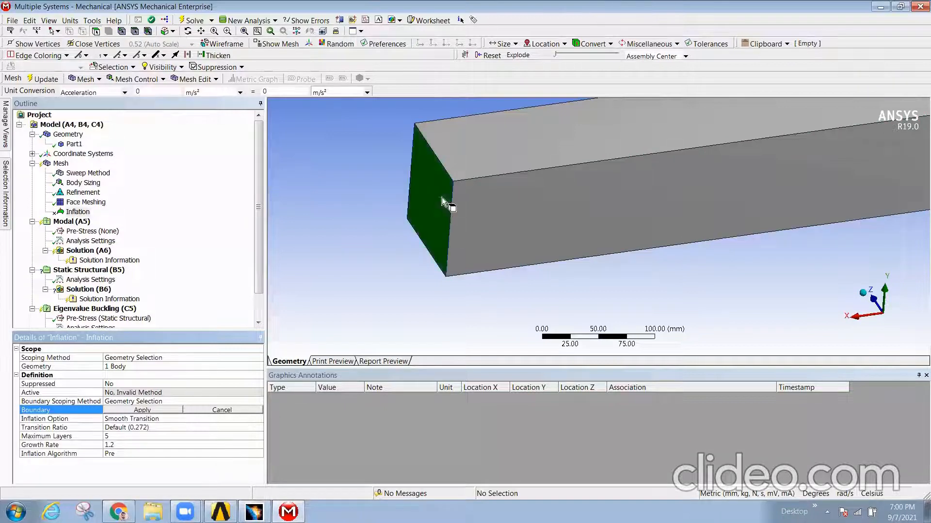
{"action": "left_click", "coordinate": [156, 409]}
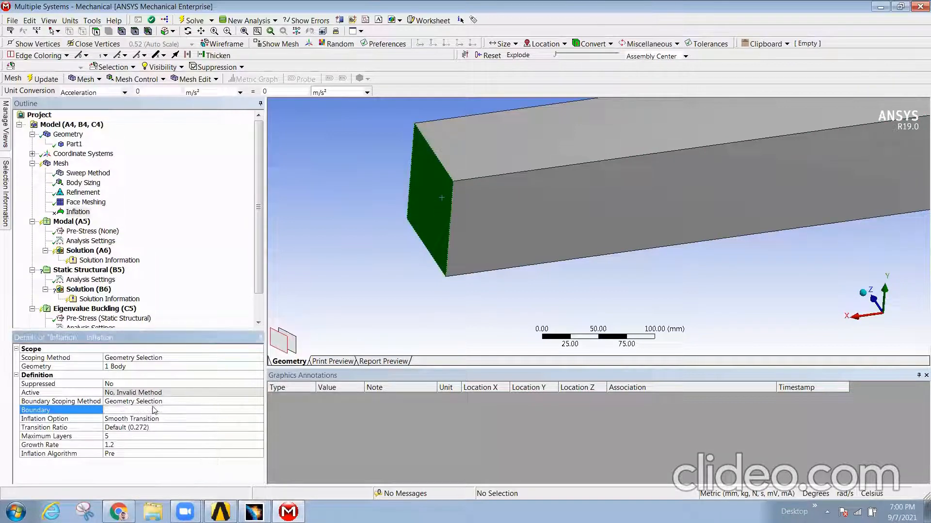
{"action": "middle_click_drag", "start_coordinate": [421, 220], "coordinate": [465, 247]}
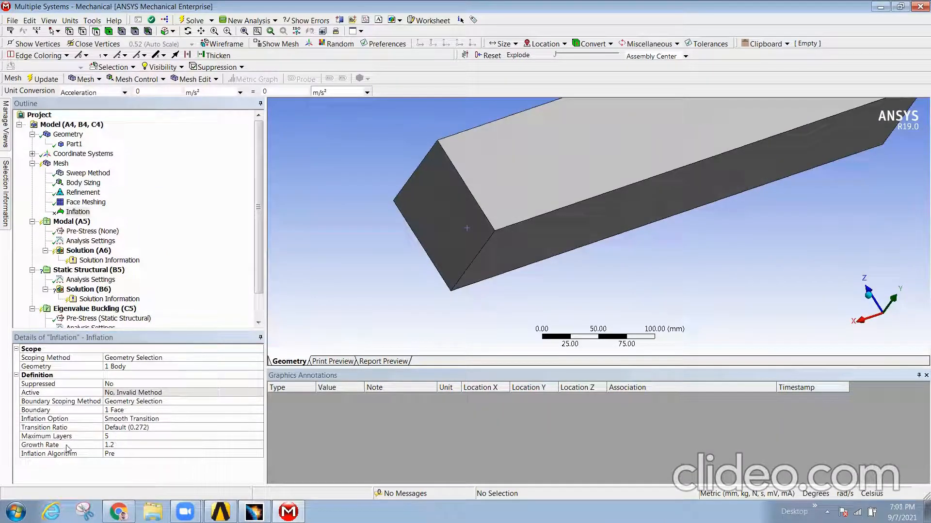
Set the inflation's maximum layers to 15
{"action": "left_click", "coordinate": [120, 436]}
{"action": "type", "text": "8"}
{"action": "left_click", "coordinate": [210, 435]}
{"action": "left_click", "coordinate": [211, 435]}
{"action": "left_click", "coordinate": [211, 435]}
{"action": "left_click", "coordinate": [211, 435]}
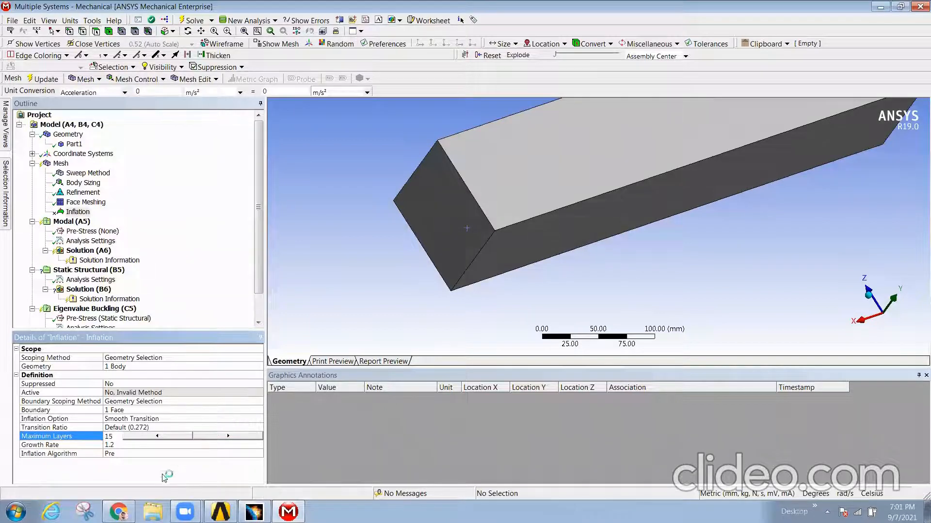
{"action": "left_click", "coordinate": [123, 224]}
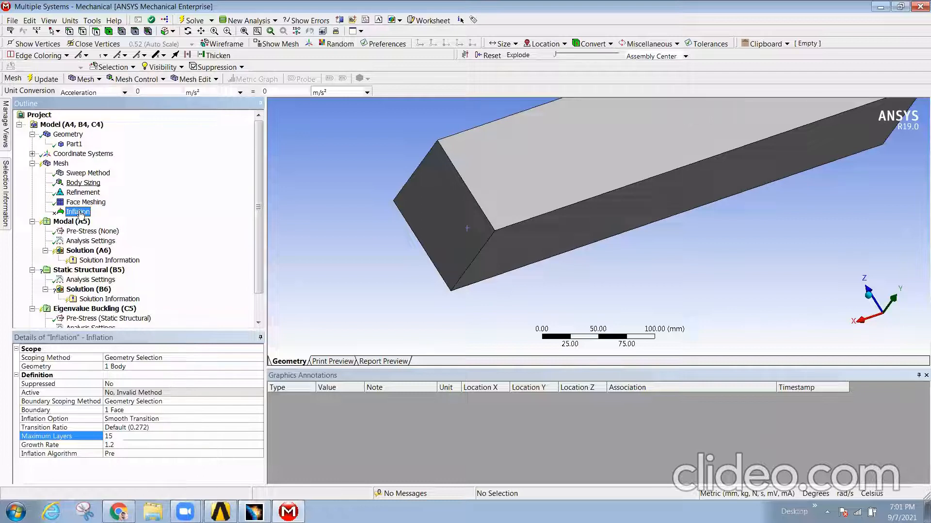
Check the inflation's active status and reapply the beam body as its geometry
{"action": "left_click", "coordinate": [134, 393]}
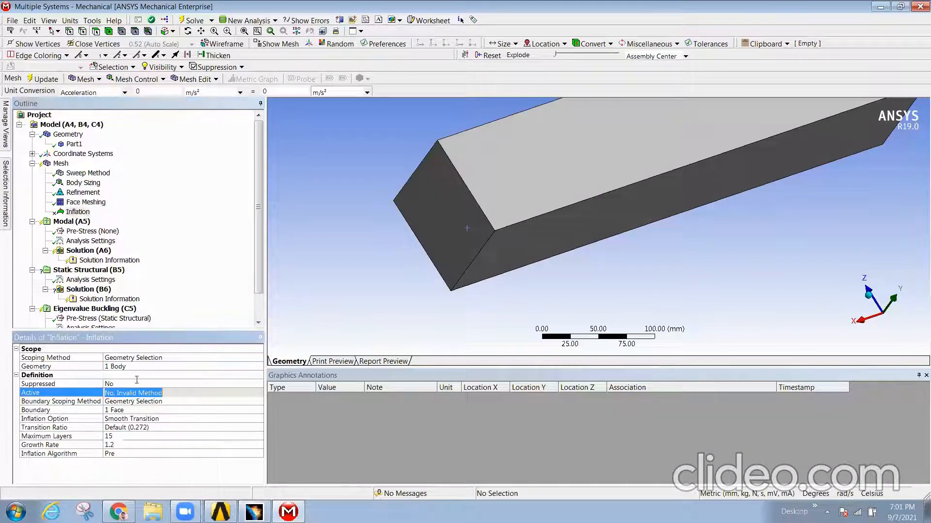
{"action": "left_click", "coordinate": [140, 366]}
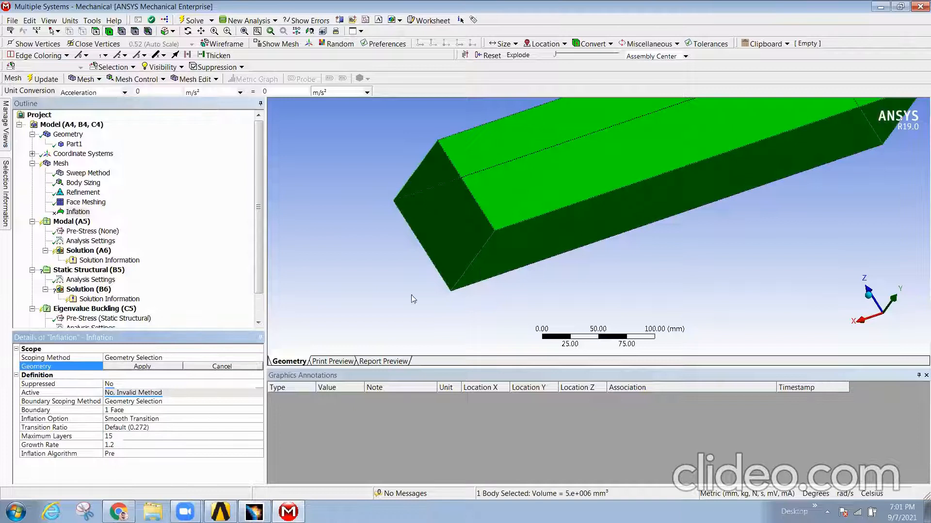
{"action": "left_click", "coordinate": [160, 367]}
{"action": "left_click", "coordinate": [178, 394]}
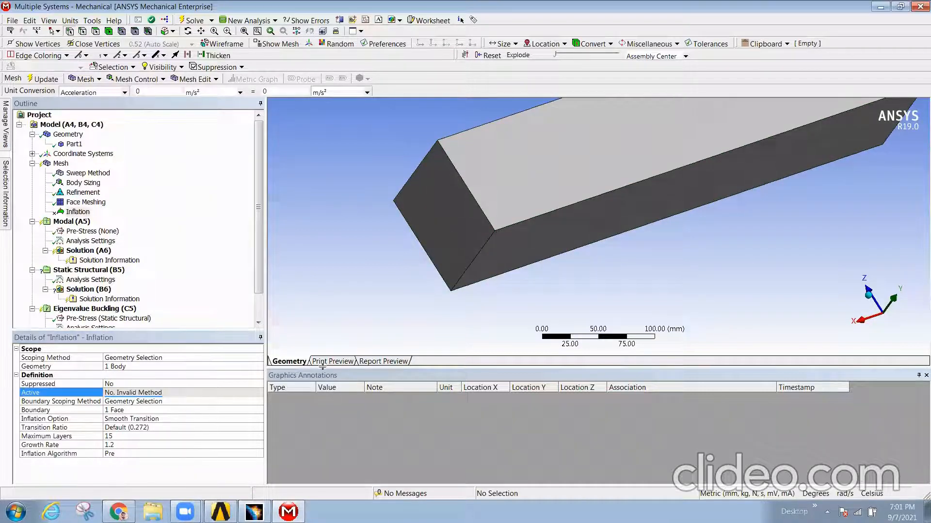
Show the mesh on the beam and try to set a node at the end face's corner as the inflation boundary
{"action": "left_click", "coordinate": [132, 414]}
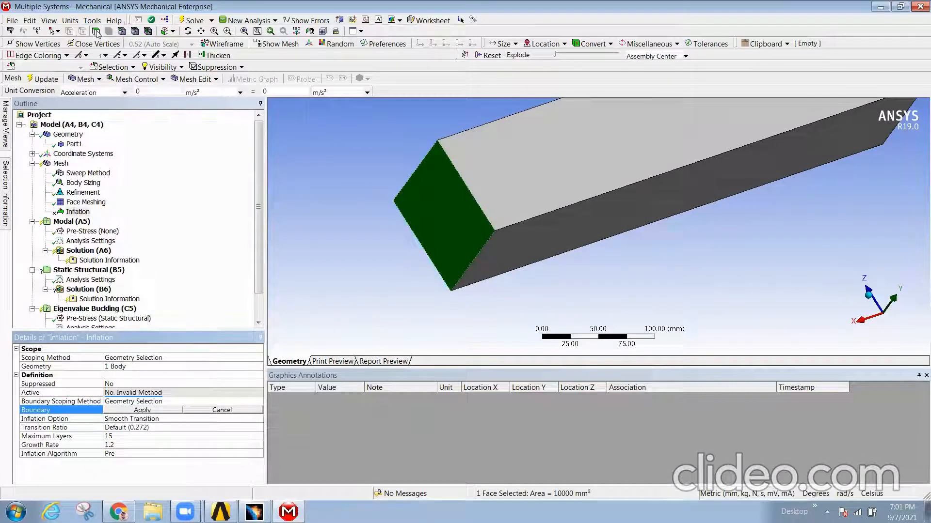
{"action": "left_click", "coordinate": [275, 44]}
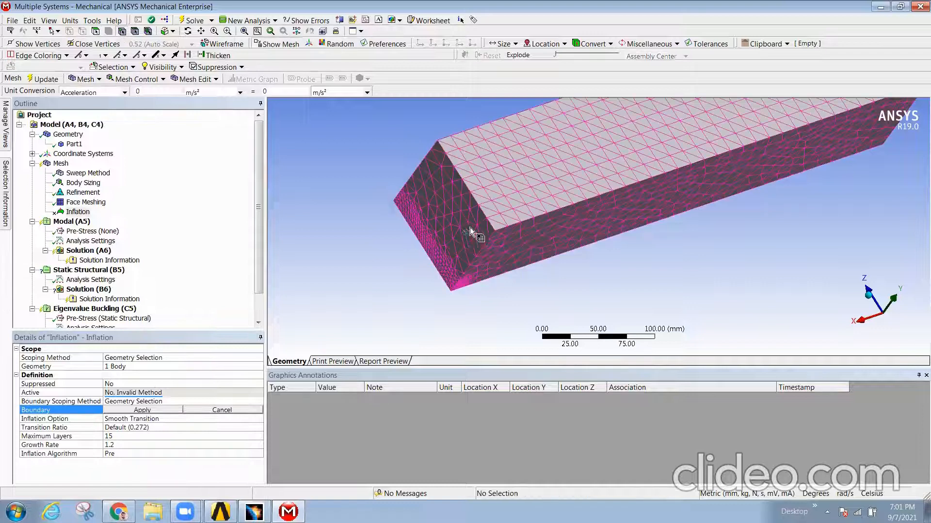
{"action": "left_click", "coordinate": [496, 235]}
{"action": "middle_click_drag", "start_coordinate": [496, 235], "coordinate": [426, 243]}
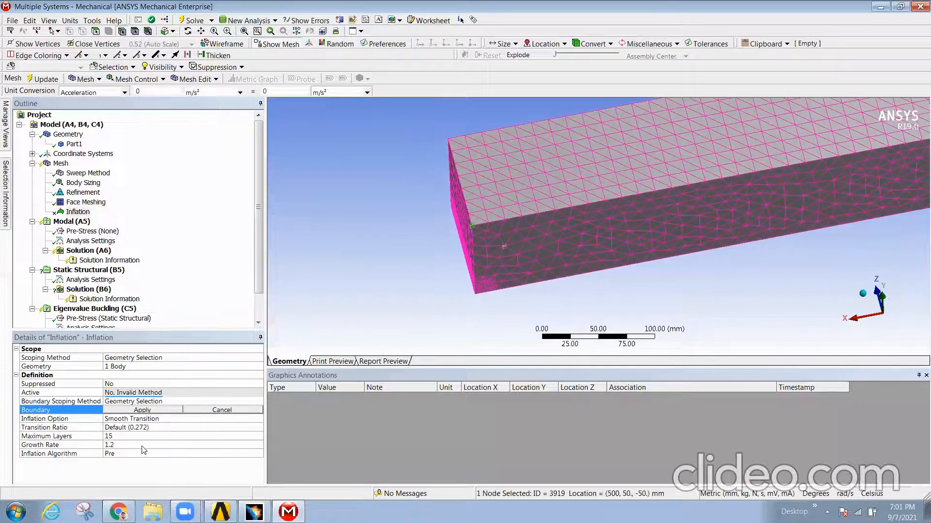
{"action": "left_click", "coordinate": [145, 411]}
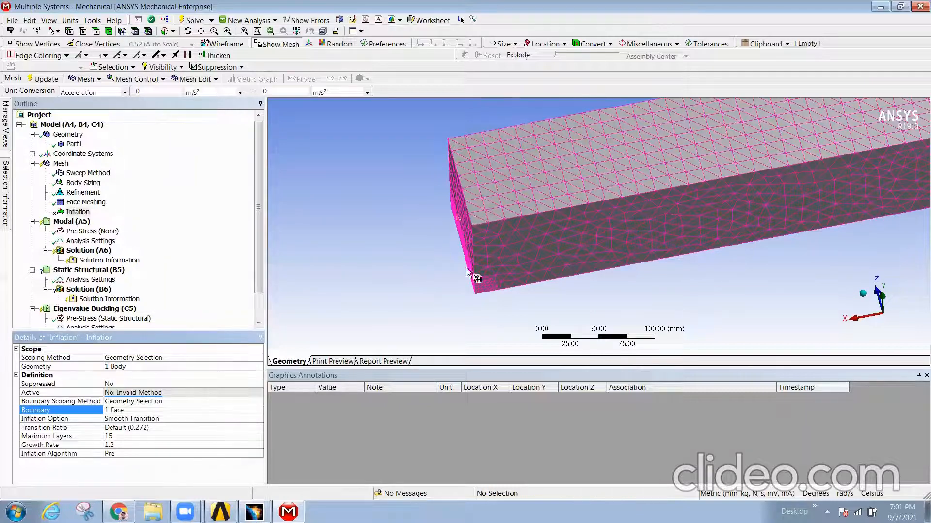
Regenerate the mesh with the inflation control and examine the beam's end and side faces for inflation layers
{"action": "left_click", "coordinate": [90, 213]}
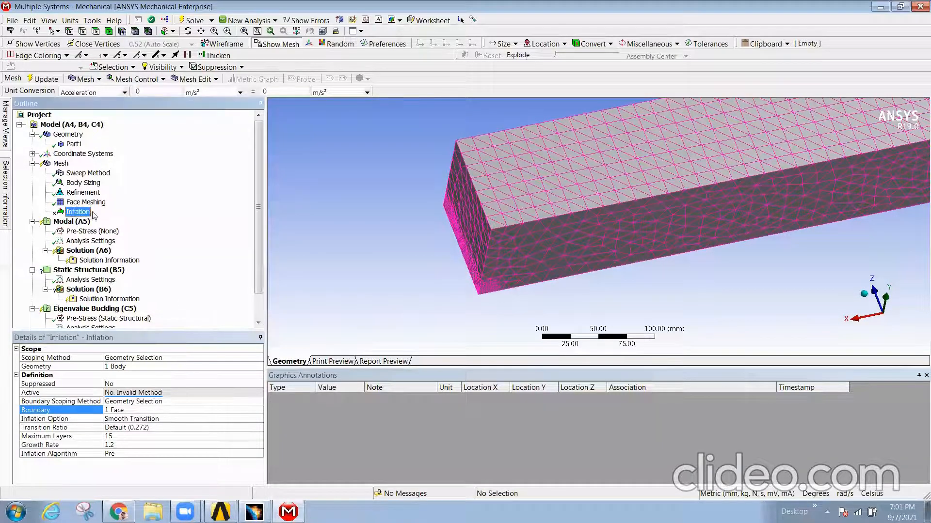
{"action": "right_click", "coordinate": [77, 214]}
{"action": "left_click", "coordinate": [138, 253]}
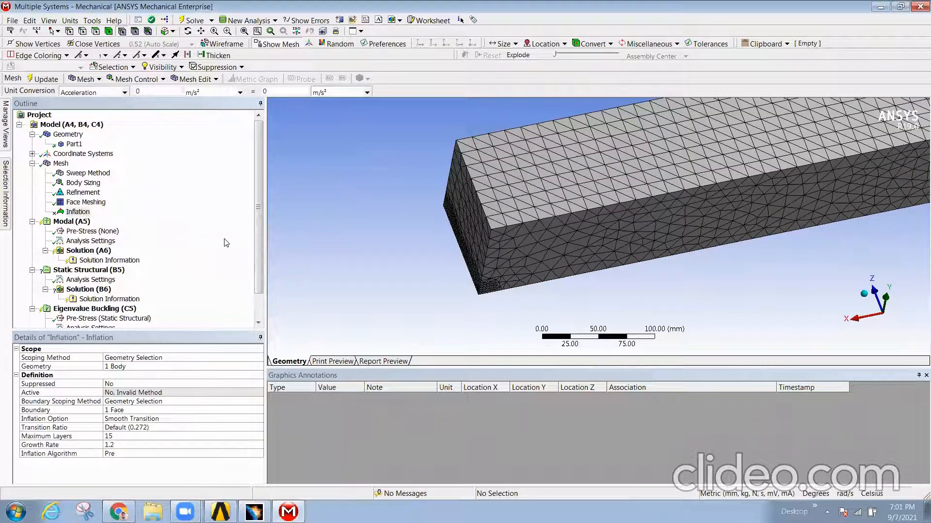
{"action": "middle_click_drag", "start_coordinate": [475, 227], "coordinate": [506, 320]}
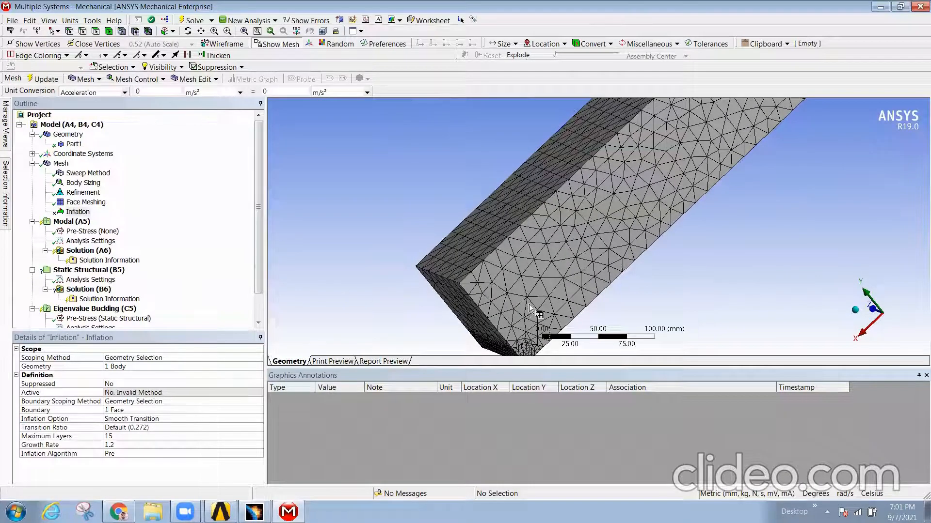
{"action": "left_click", "coordinate": [75, 213]}
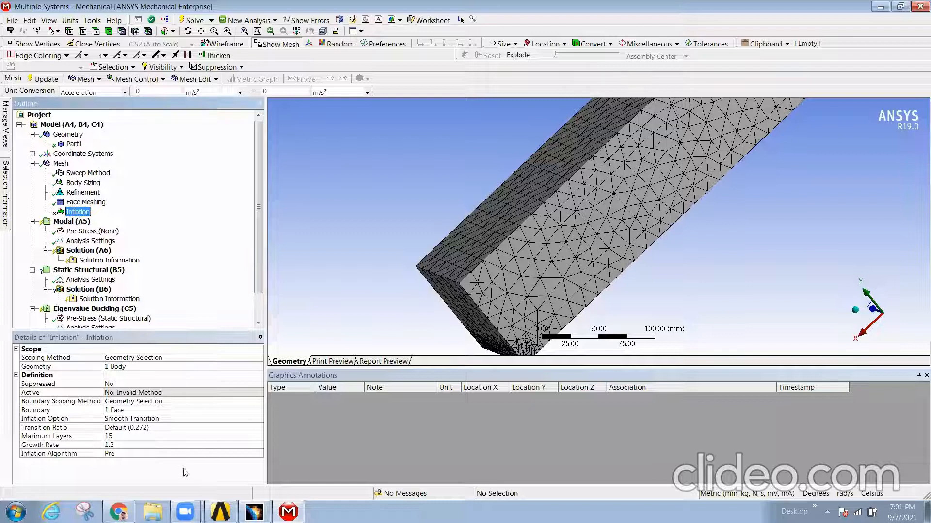
{"action": "scroll", "coordinate": [533, 277], "scroll_direction": "down", "scroll_amount": 1}
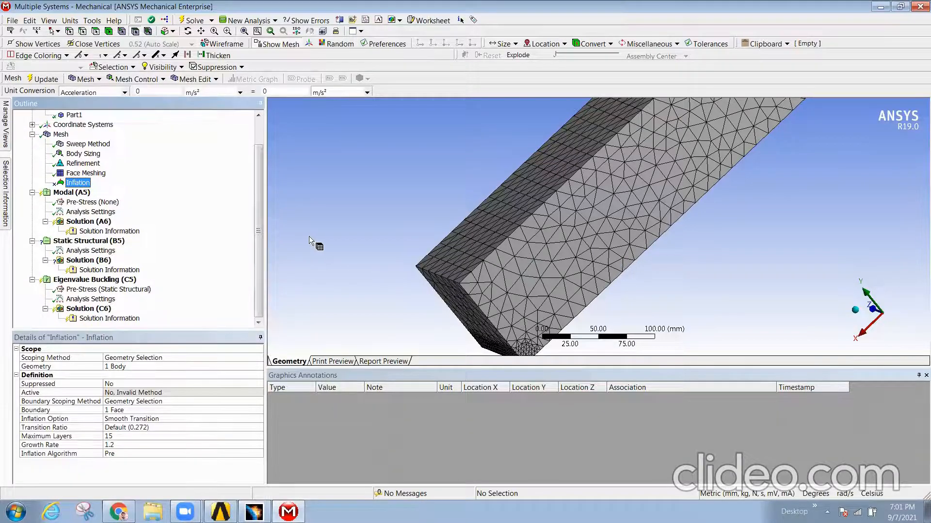
{"action": "scroll", "coordinate": [310, 236], "scroll_direction": "up", "scroll_amount": 1}
{"action": "middle_click_drag", "start_coordinate": [436, 233], "coordinate": [476, 262]}
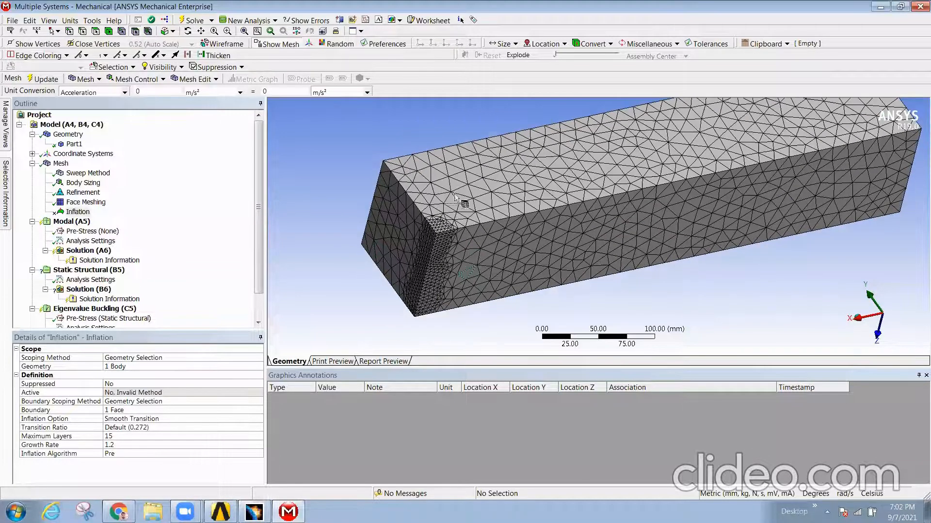
Delete the inflation control from the mesh
{"action": "right_click", "coordinate": [78, 211]}
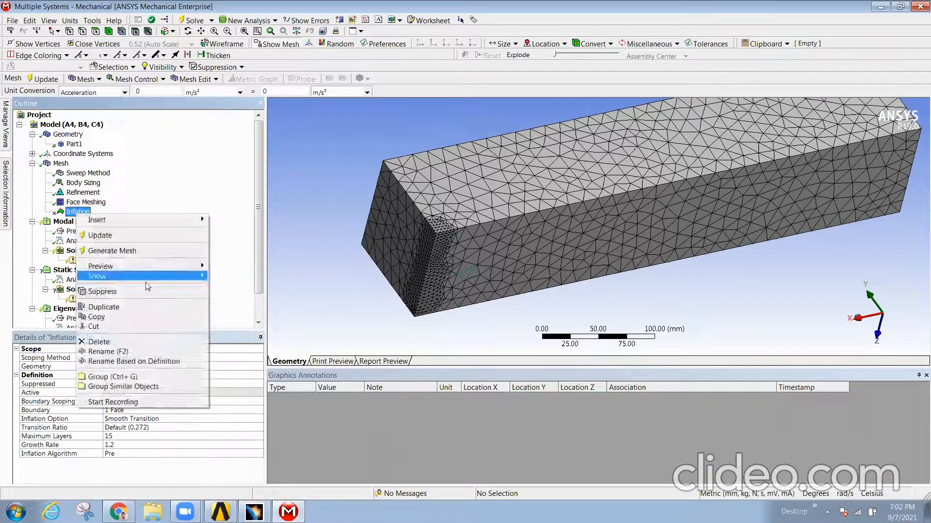
{"action": "left_click", "coordinate": [118, 343]}
{"action": "left_click", "coordinate": [463, 299]}
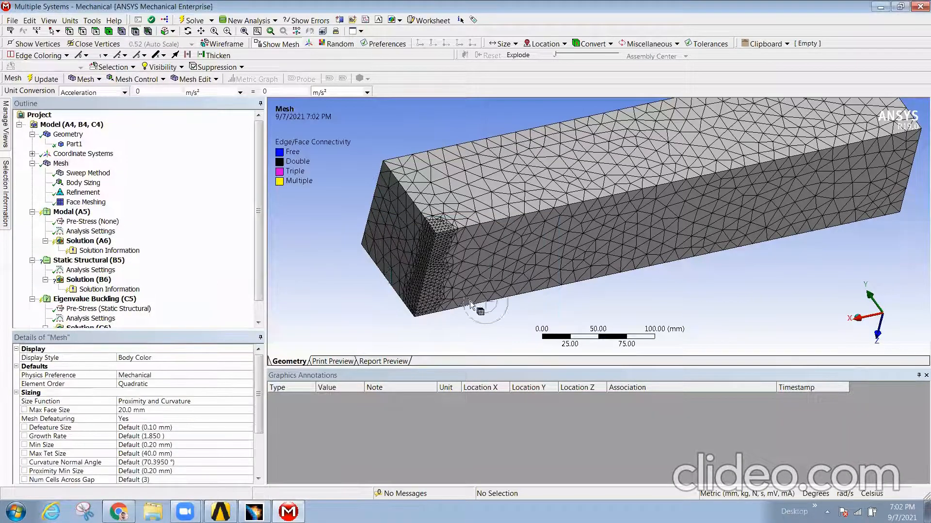
Delete the edge refinement from the mesh controls
{"action": "left_click", "coordinate": [83, 193]}
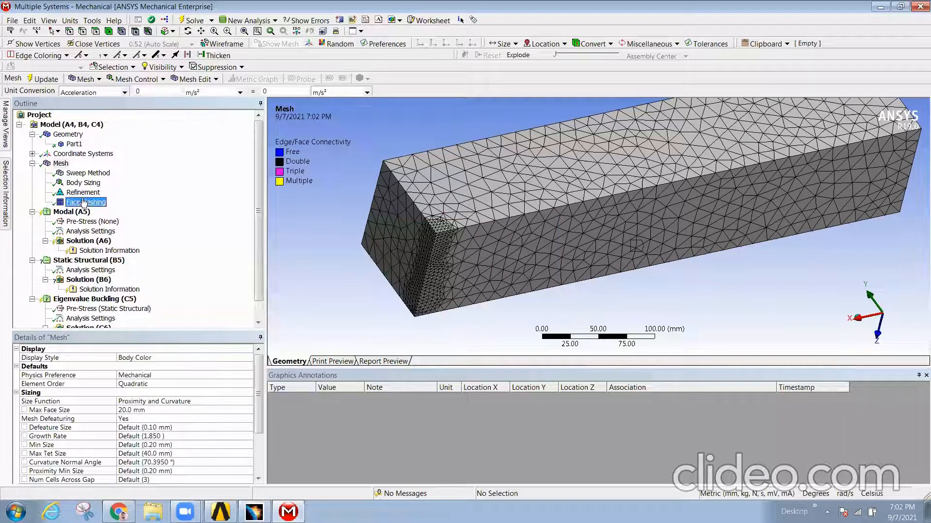
{"action": "right_click", "coordinate": [83, 195]}
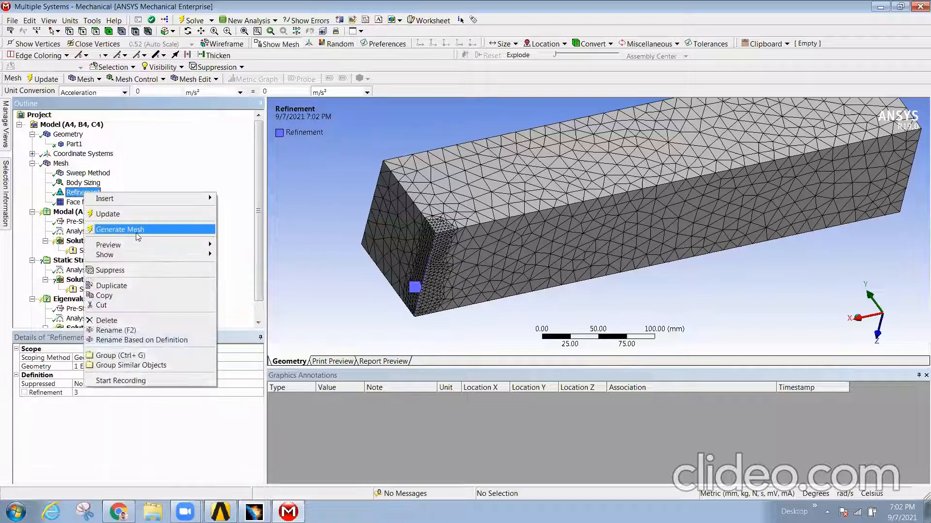
{"action": "left_click", "coordinate": [136, 304]}
{"action": "right_click", "coordinate": [70, 193]}
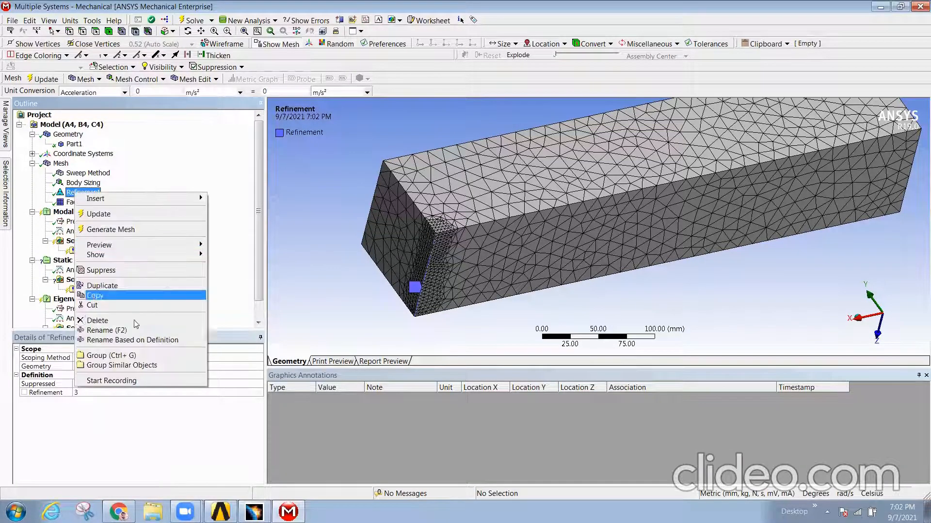
{"action": "left_click", "coordinate": [100, 319]}
{"action": "left_click", "coordinate": [472, 300]}
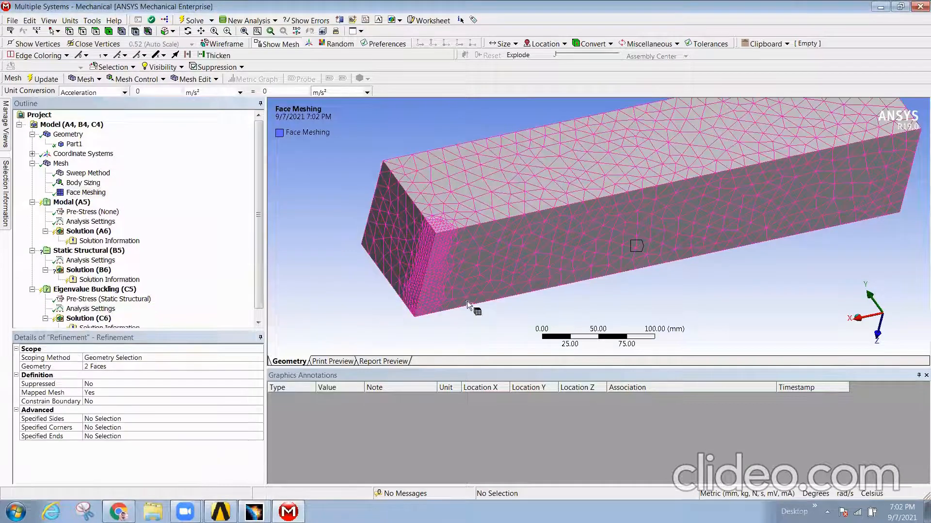
Insert a new inflation control under the mesh without the refinement, and scope it to the beam body
{"action": "right_click", "coordinate": [61, 163]}
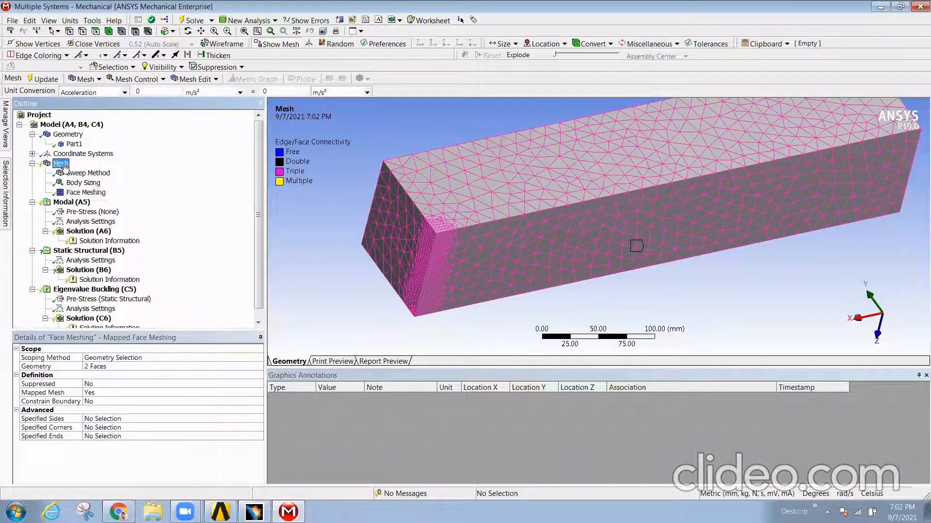
{"action": "mouse_move", "coordinate": [145, 170]}
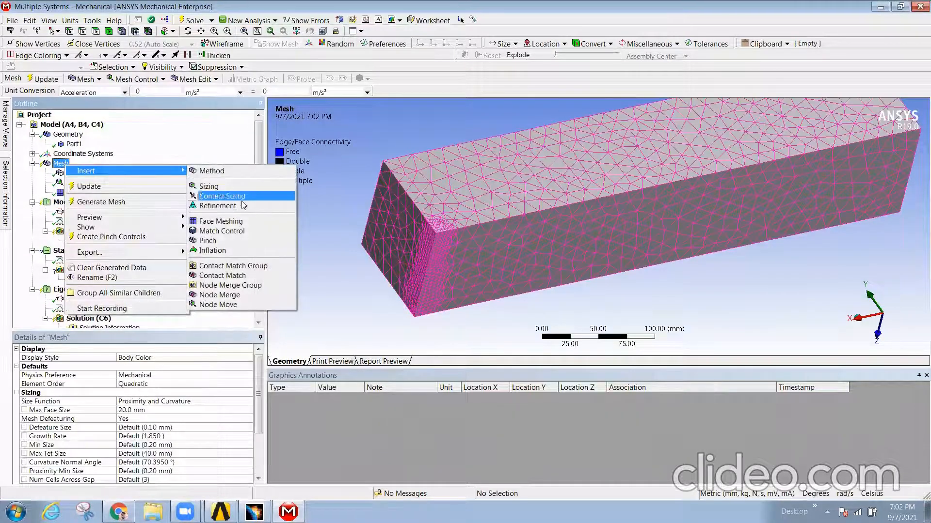
{"action": "left_click", "coordinate": [213, 250]}
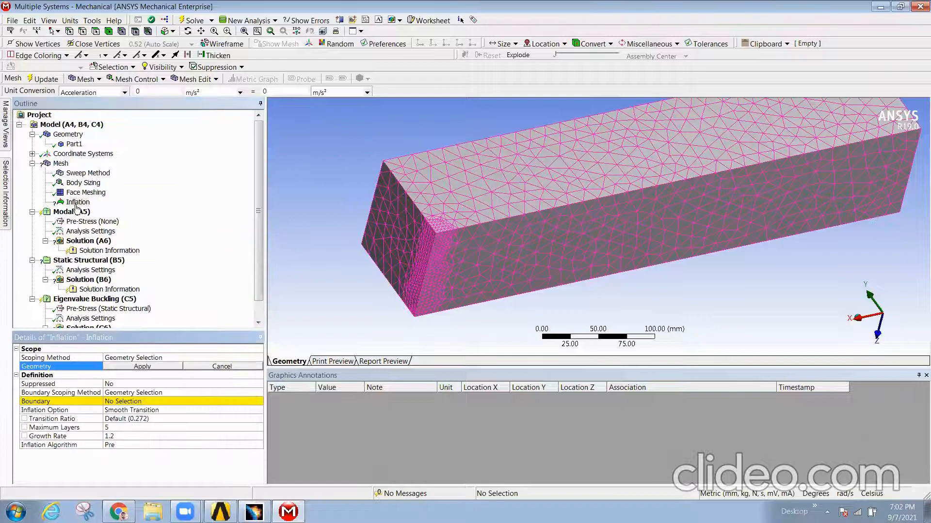
{"action": "left_click", "coordinate": [519, 244]}
{"action": "left_click", "coordinate": [155, 368]}
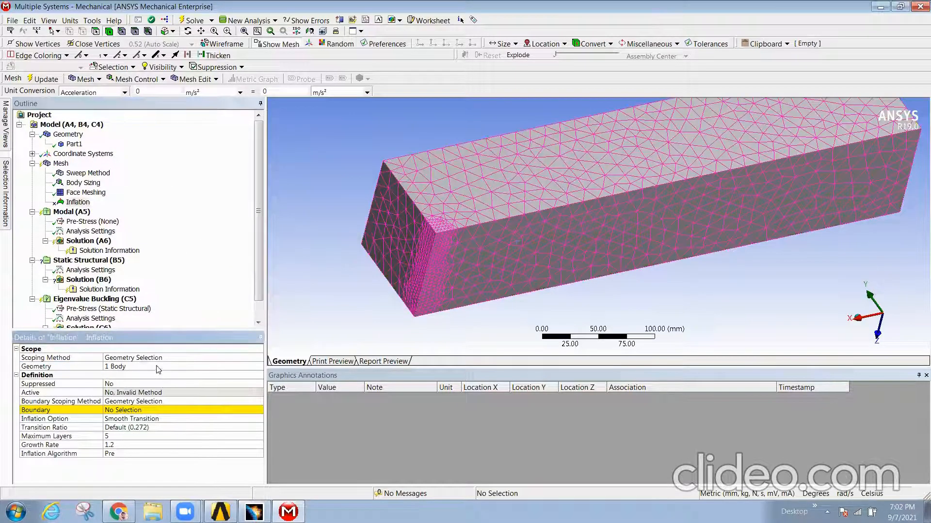
Set the beam's long upper face as the boundary of the new inflation control
{"action": "left_click", "coordinate": [499, 249]}
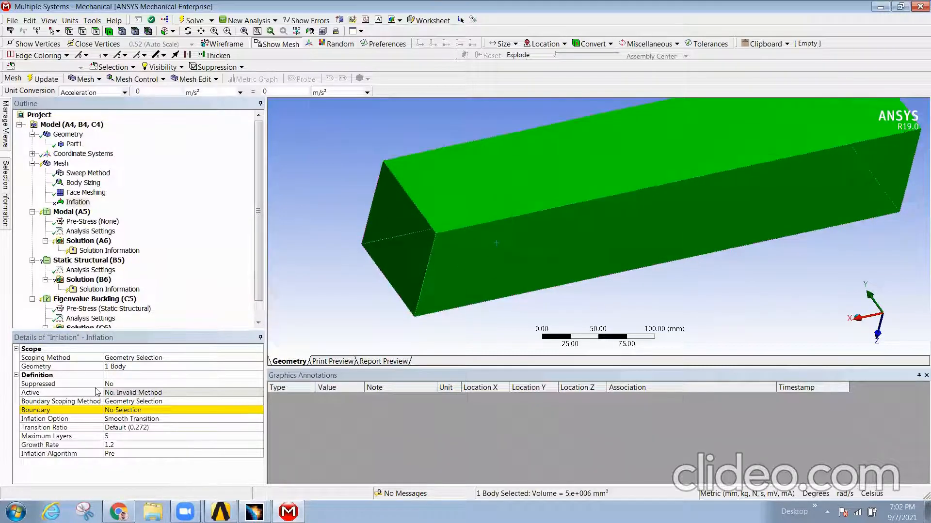
{"action": "left_click", "coordinate": [128, 411]}
{"action": "left_click", "coordinate": [492, 217]}
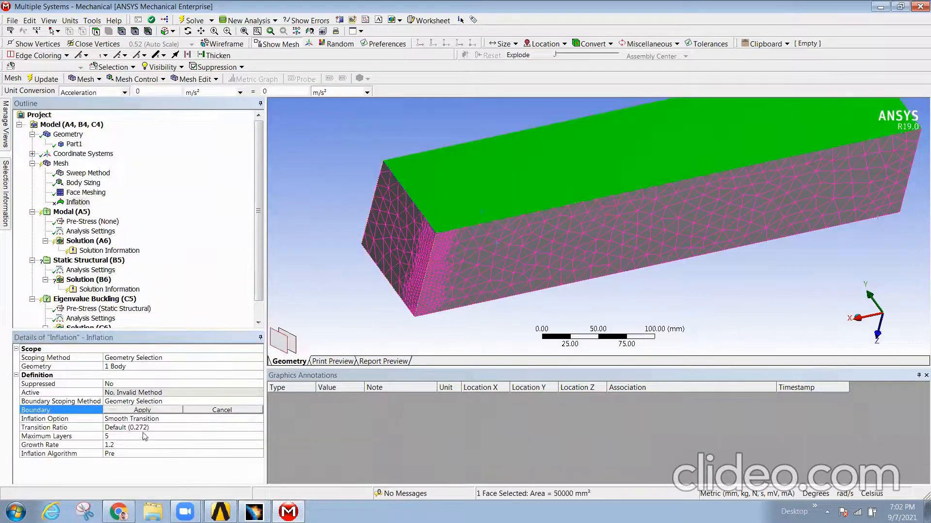
{"action": "left_click", "coordinate": [133, 411]}
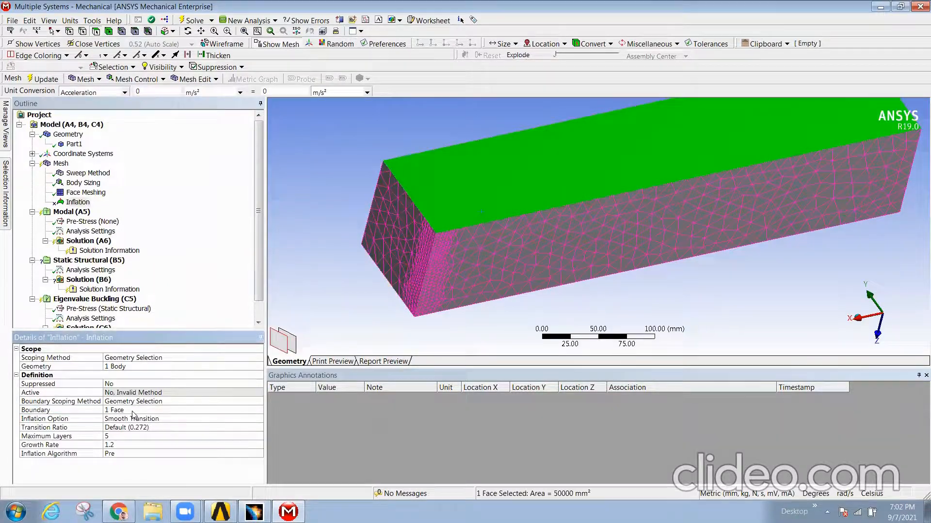
Try switching the inflation control's scoping method to Named Selection
{"action": "left_click", "coordinate": [132, 366]}
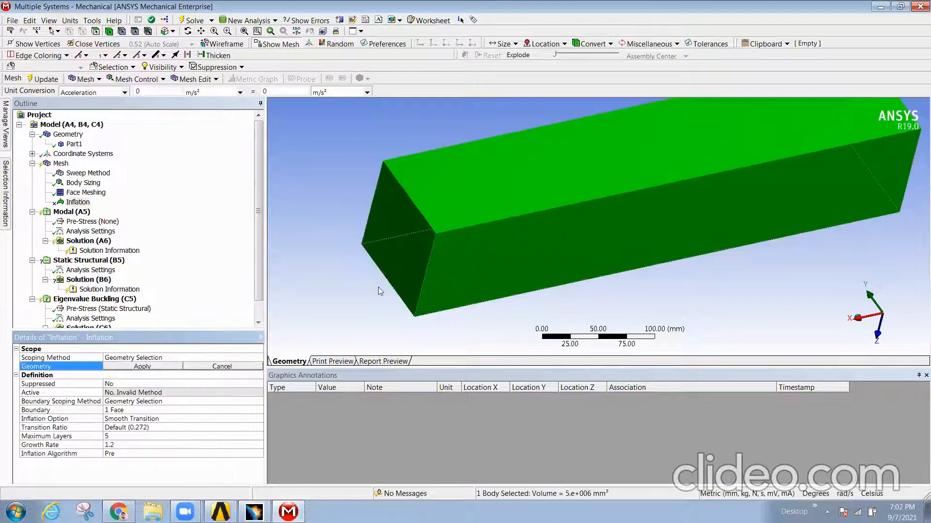
{"action": "left_click", "coordinate": [212, 367]}
{"action": "left_click", "coordinate": [155, 357]}
{"action": "left_click", "coordinate": [155, 358]}
{"action": "left_click", "coordinate": [152, 376]}
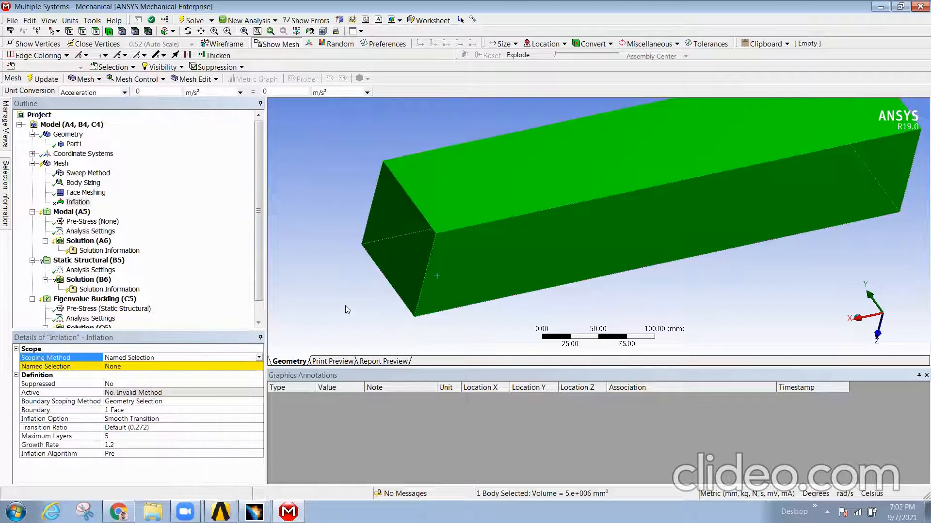
{"action": "left_click", "coordinate": [286, 354]}
{"action": "left_click", "coordinate": [78, 203]}
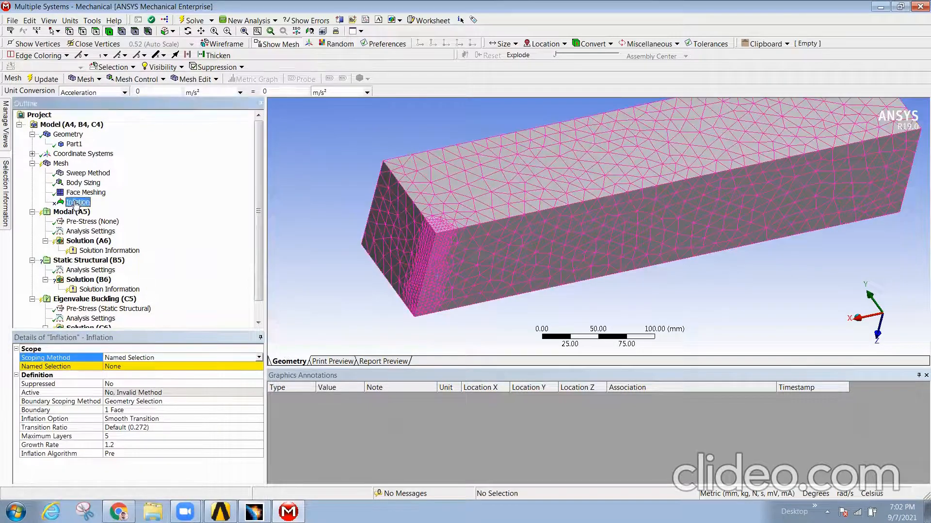
{"action": "right_click", "coordinate": [80, 206]}
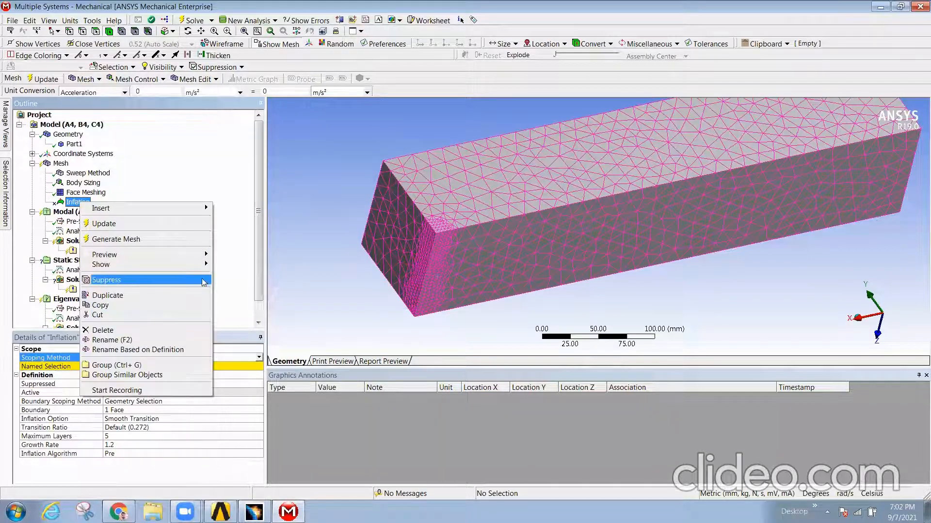
Delete the sweep method and the body sizing from the mesh controls
{"action": "left_click", "coordinate": [79, 175]}
{"action": "right_click", "coordinate": [79, 175]}
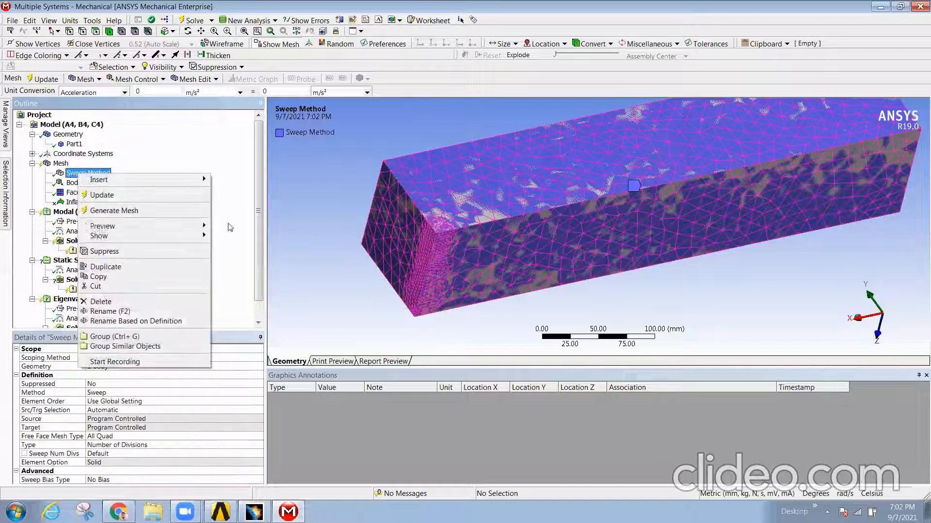
{"action": "left_click", "coordinate": [99, 301]}
{"action": "left_click", "coordinate": [468, 301]}
{"action": "right_click", "coordinate": [84, 176]}
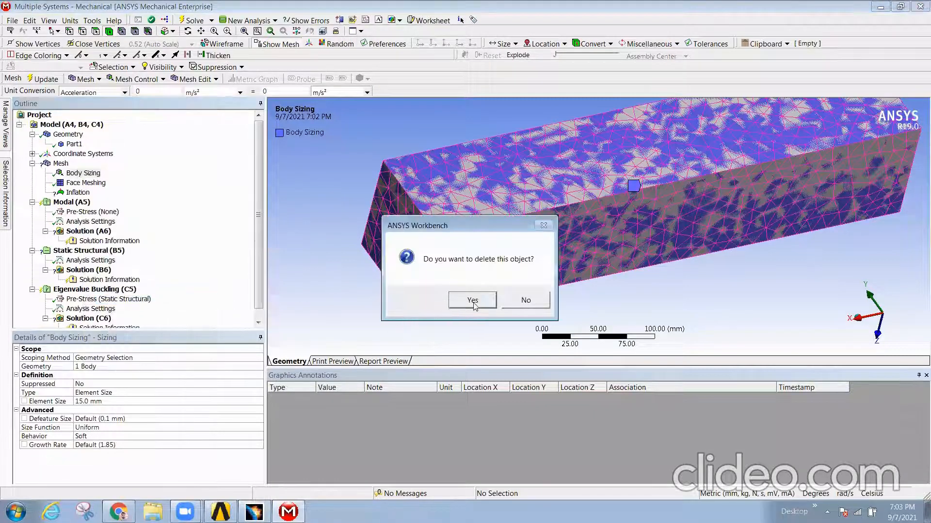
{"action": "left_click", "coordinate": [471, 299]}
Delete the face meshing control so that only the inflation control is left under the mesh
{"action": "right_click", "coordinate": [90, 176]}
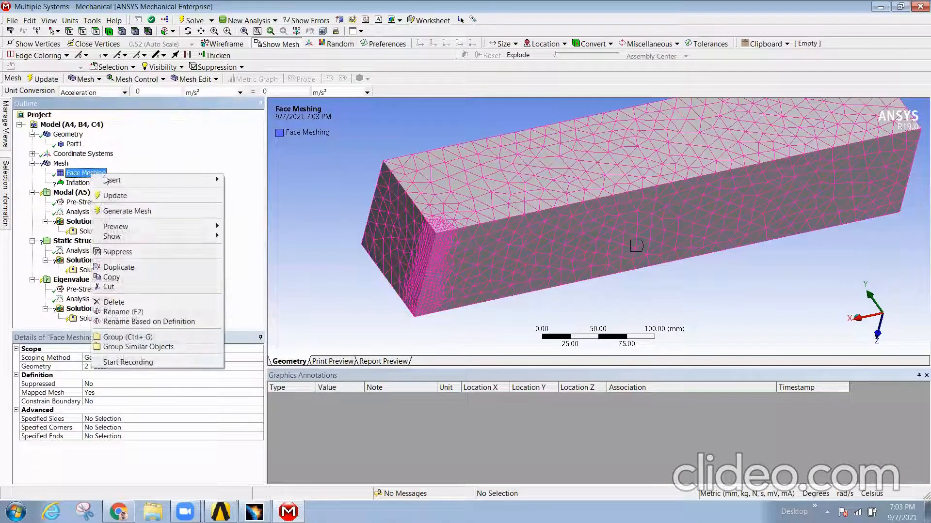
{"action": "left_click", "coordinate": [80, 175]}
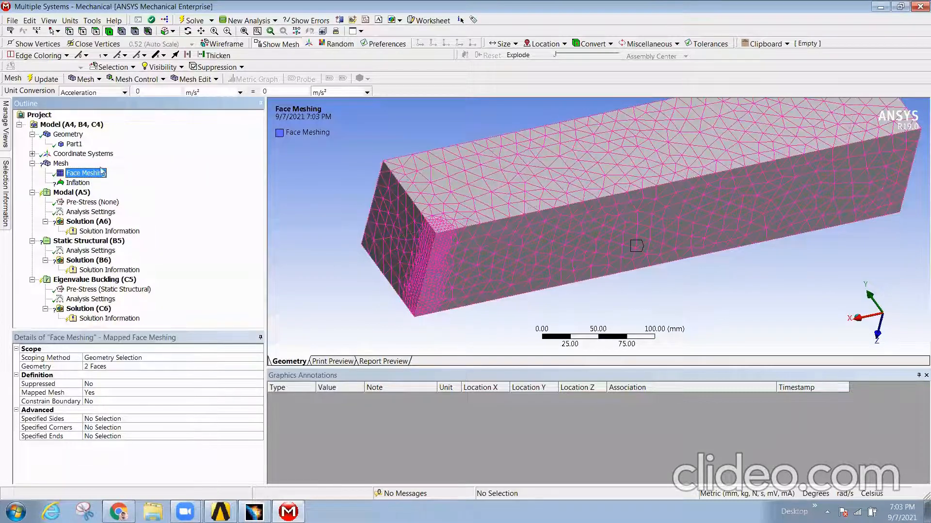
{"action": "right_click", "coordinate": [95, 181]}
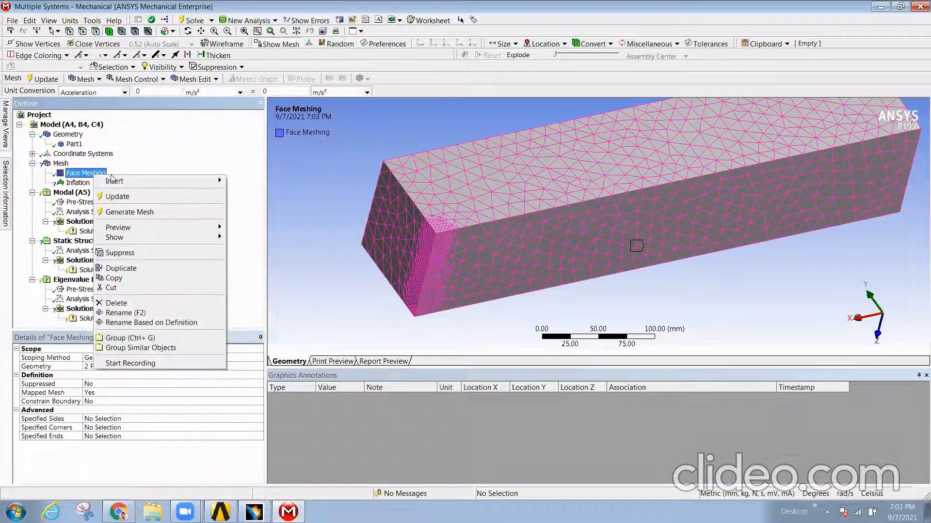
{"action": "left_click", "coordinate": [316, 234]}
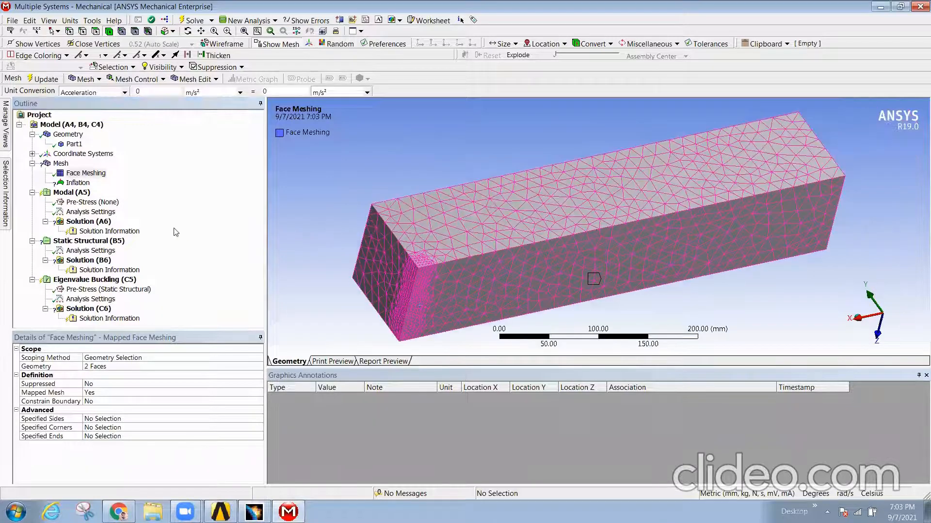
{"action": "left_click", "coordinate": [247, 237]}
{"action": "right_click", "coordinate": [79, 175]}
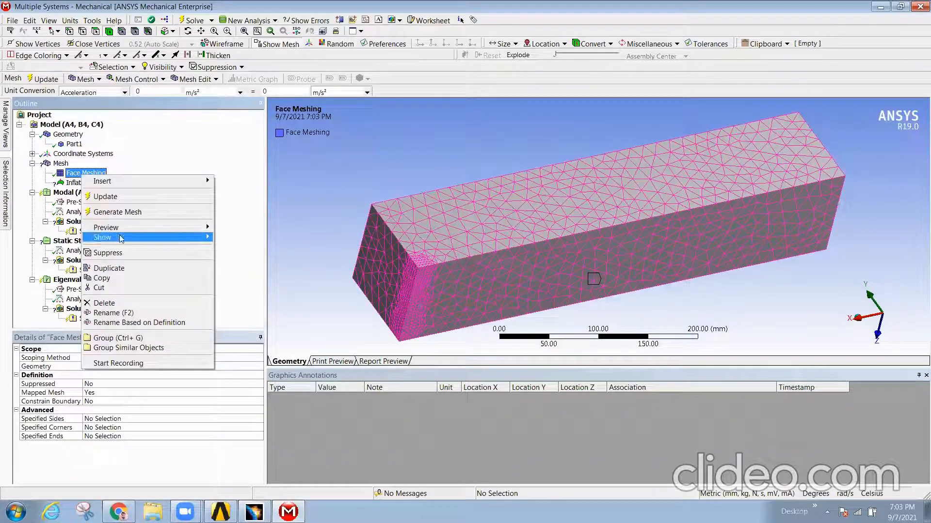
{"action": "left_click", "coordinate": [107, 301]}
{"action": "left_click", "coordinate": [464, 303]}
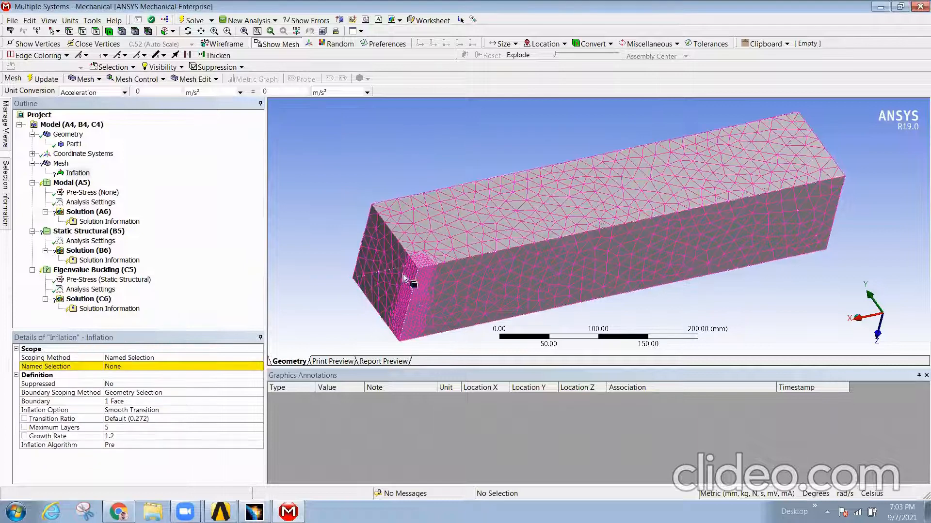
Set the inflation control's scoping method to Geometry Selection and scope it to the beam body
{"action": "left_click", "coordinate": [88, 179]}
{"action": "left_click", "coordinate": [551, 276]}
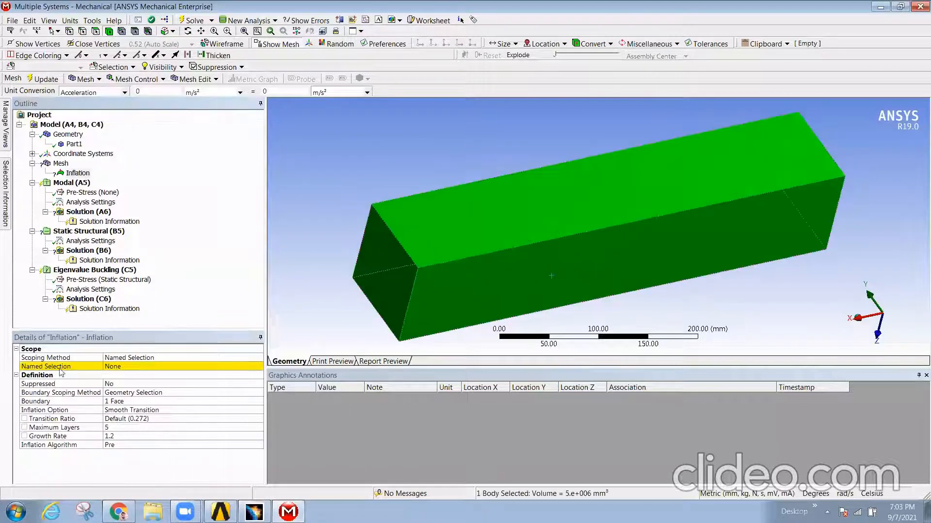
{"action": "left_click", "coordinate": [356, 278]}
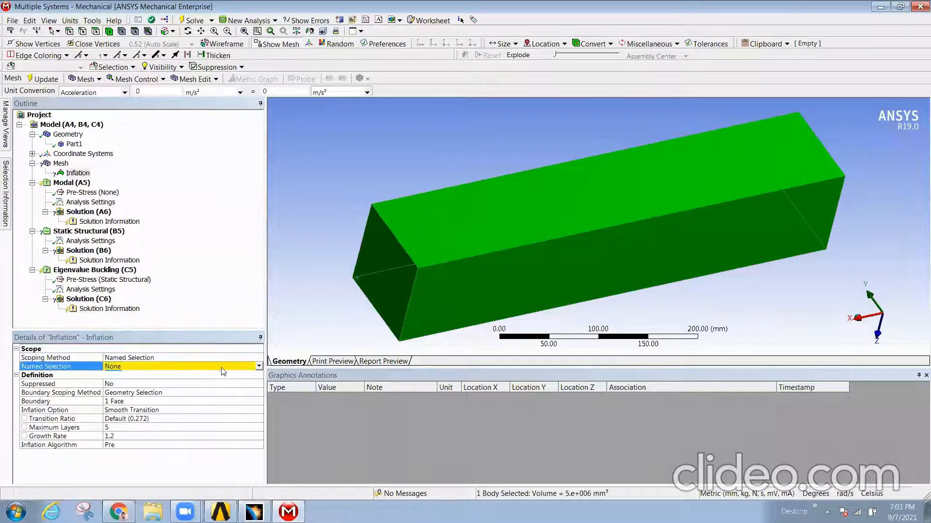
{"action": "left_click", "coordinate": [250, 357]}
{"action": "left_click", "coordinate": [259, 357]}
{"action": "left_click", "coordinate": [216, 367]}
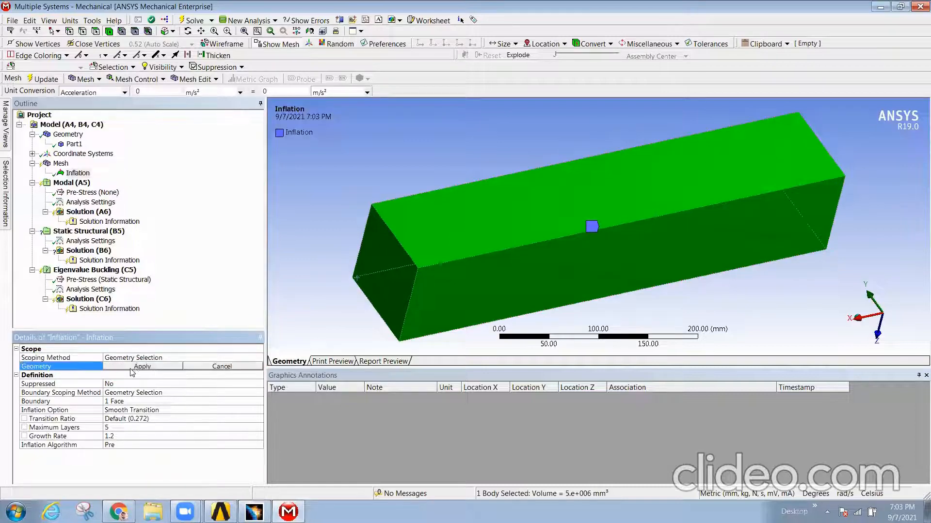
{"action": "left_click", "coordinate": [160, 367]}
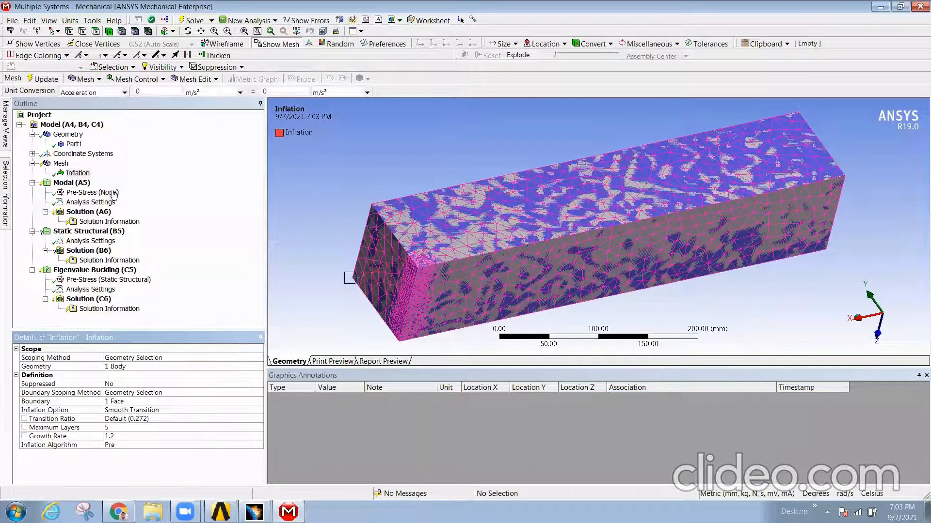
Try to use a mesh node at the beam's upper end corner as the inflation boundary
{"action": "left_click", "coordinate": [129, 403]}
{"action": "left_click", "coordinate": [477, 244]}
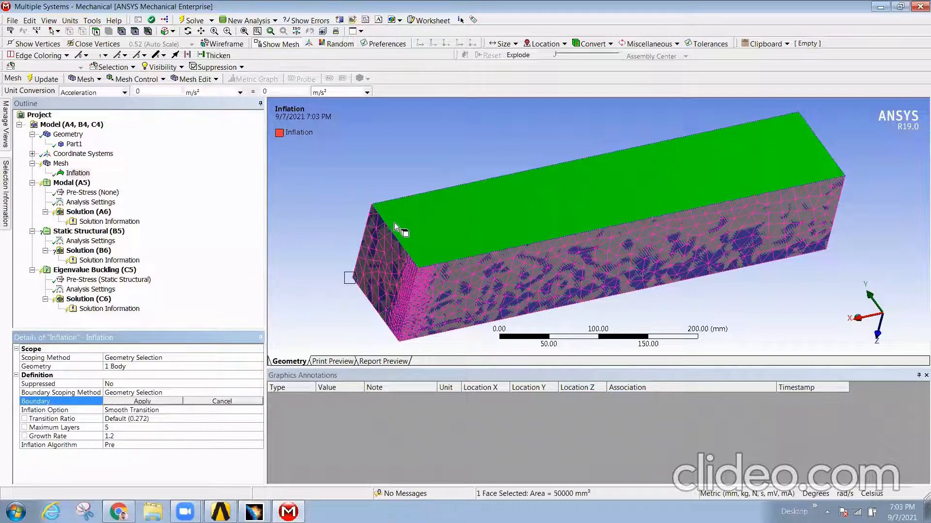
{"action": "left_click", "coordinate": [123, 31]}
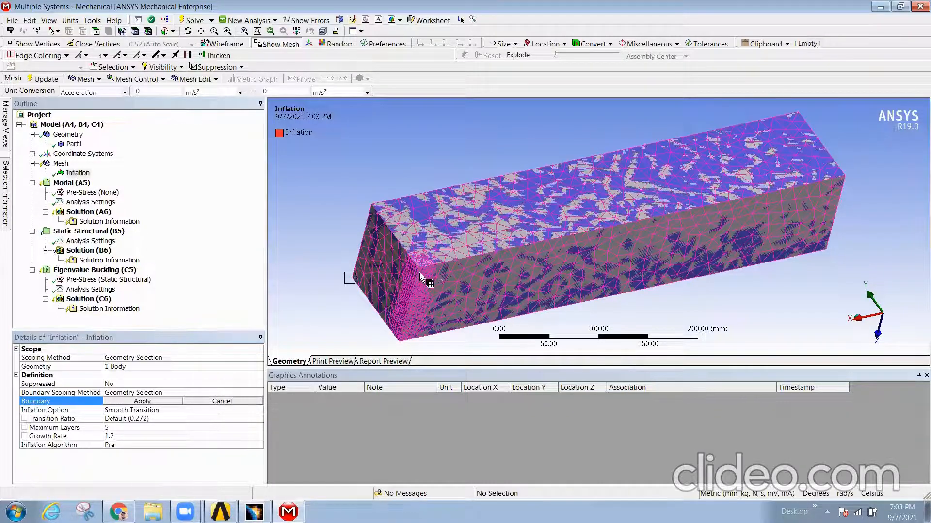
{"action": "left_click", "coordinate": [372, 206]}
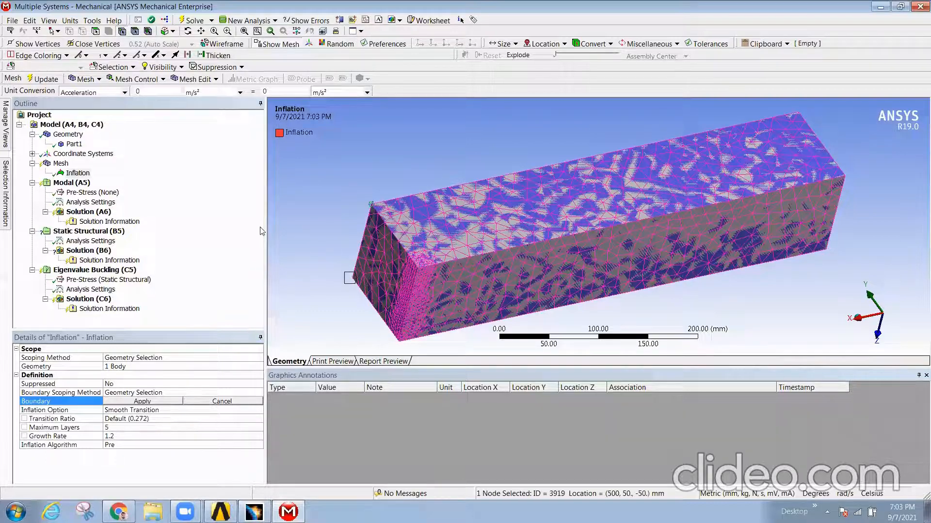
{"action": "left_click", "coordinate": [142, 402]}
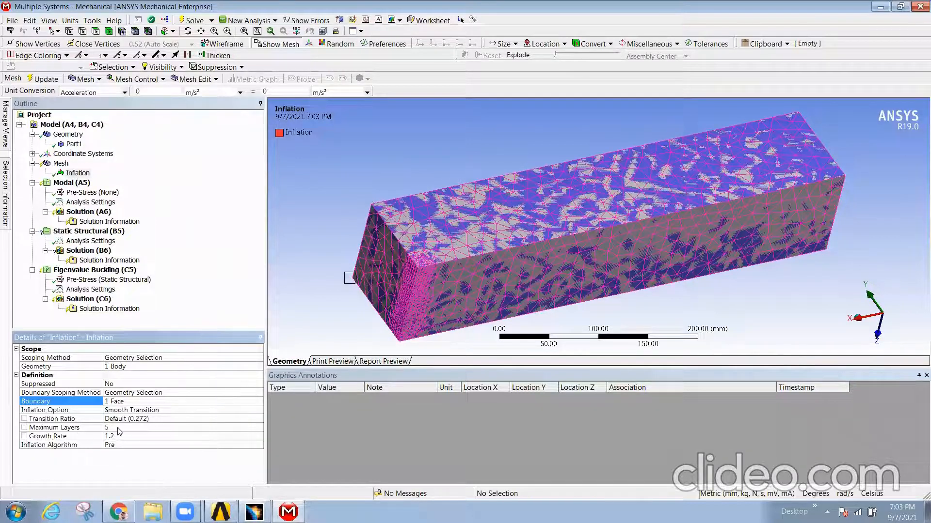
Generate the beam mesh with the inflation control applied, keeping its growth rate at 1.2
{"action": "left_click", "coordinate": [141, 437]}
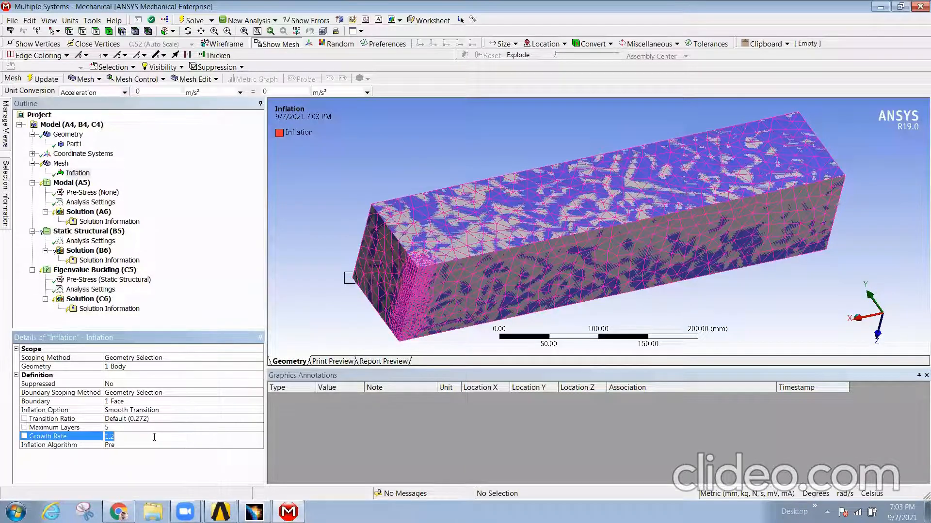
{"action": "left_click", "coordinate": [59, 164]}
{"action": "right_click", "coordinate": [61, 164]}
{"action": "left_click", "coordinate": [97, 199]}
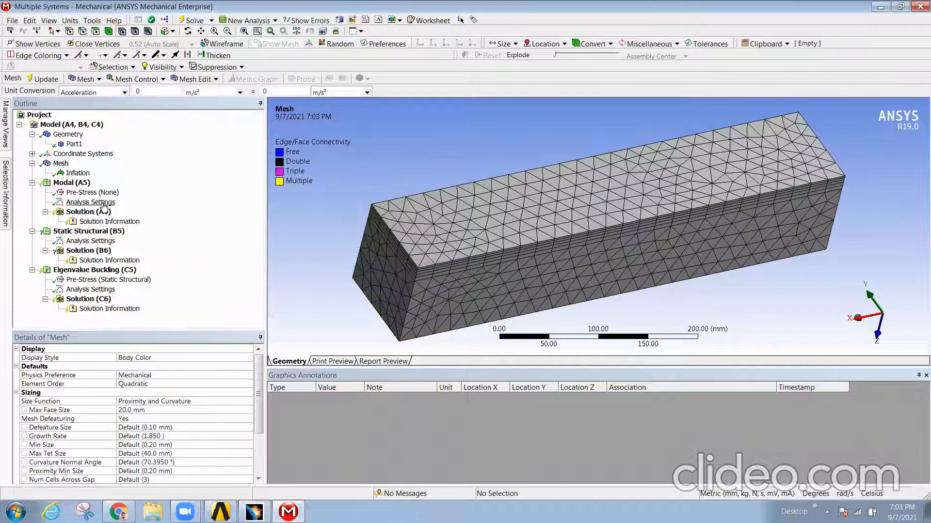
Examine the inflation layers beneath the boundary face on the beam's end and side faces
{"action": "mouse_move", "coordinate": [470, 306]}
{"action": "middle_mouse_down"}
{"action": "mouse_move", "coordinate": [484, 313]}
{"action": "mouse_move", "coordinate": [537, 281]}
{"action": "mouse_move", "coordinate": [485, 271]}
{"action": "middle_mouse_up"}
{"action": "scroll", "coordinate": [364, 248], "scroll_direction": "up", "scroll_amount": 3}
{"action": "middle_click_drag", "start_coordinate": [362, 248], "coordinate": [485, 240]}
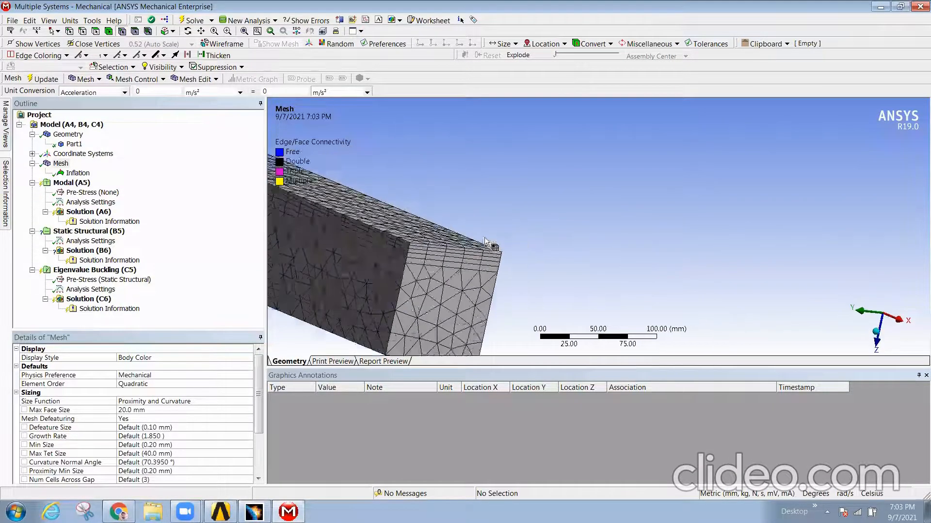
{"action": "scroll", "coordinate": [486, 241], "scroll_direction": "up", "scroll_amount": 2}
{"action": "middle_click_drag", "start_coordinate": [374, 276], "coordinate": [608, 251], "text": "ctrl"}
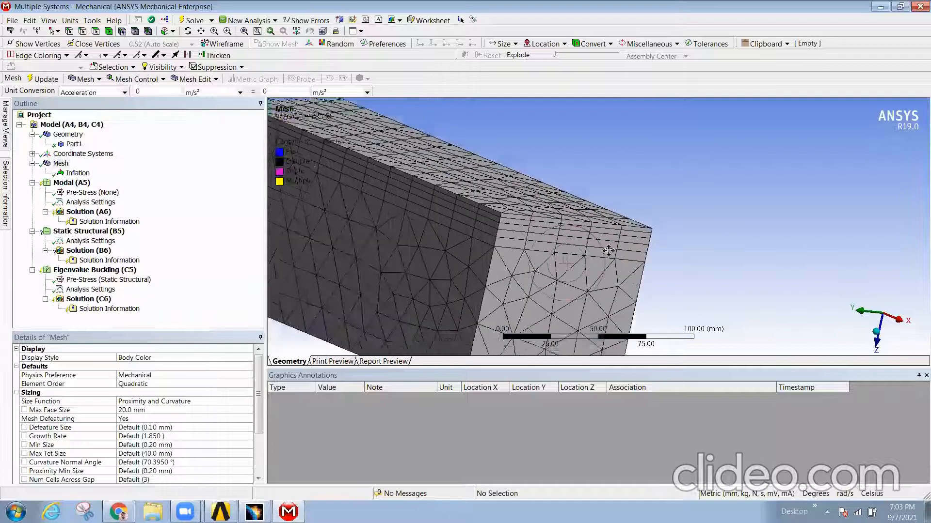
{"action": "scroll", "coordinate": [608, 251], "scroll_direction": "up", "scroll_amount": 5}
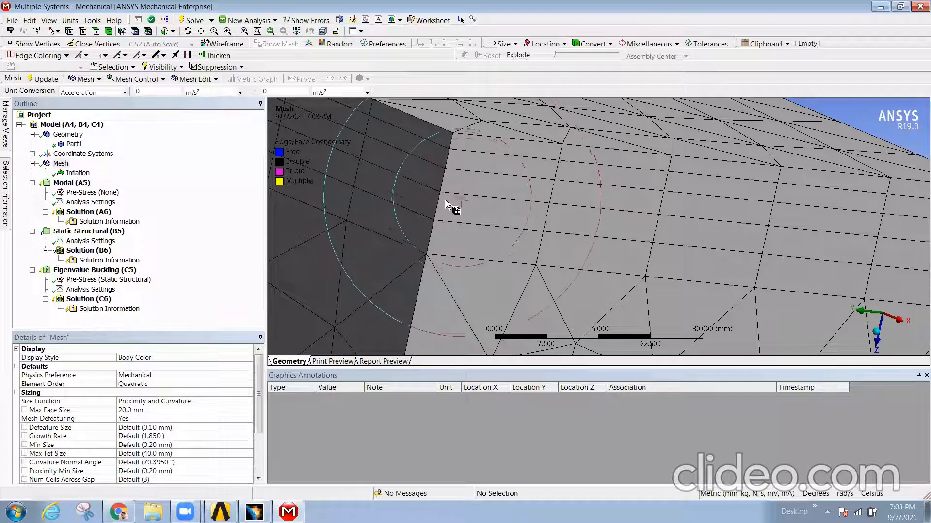
{"action": "scroll", "coordinate": [443, 208], "scroll_direction": "down", "scroll_amount": 8}
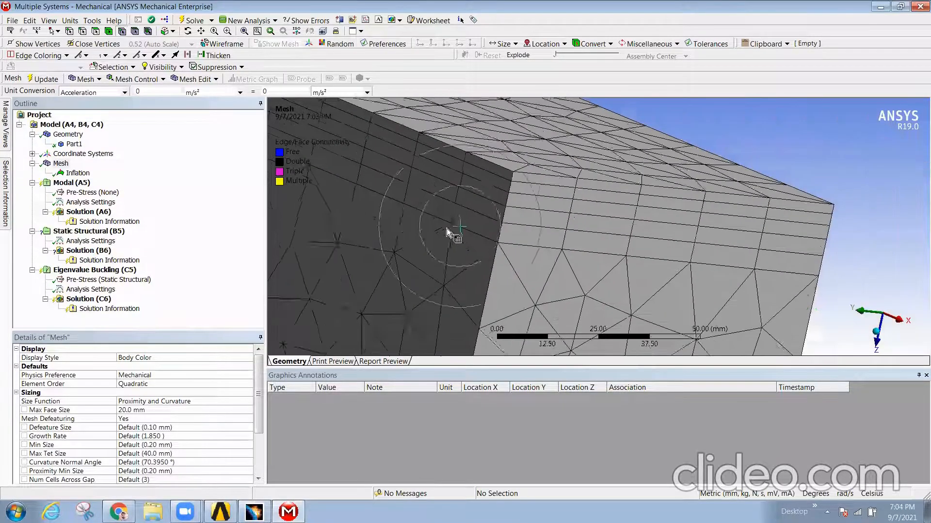
{"action": "middle_click_drag", "start_coordinate": [594, 244], "coordinate": [528, 283]}
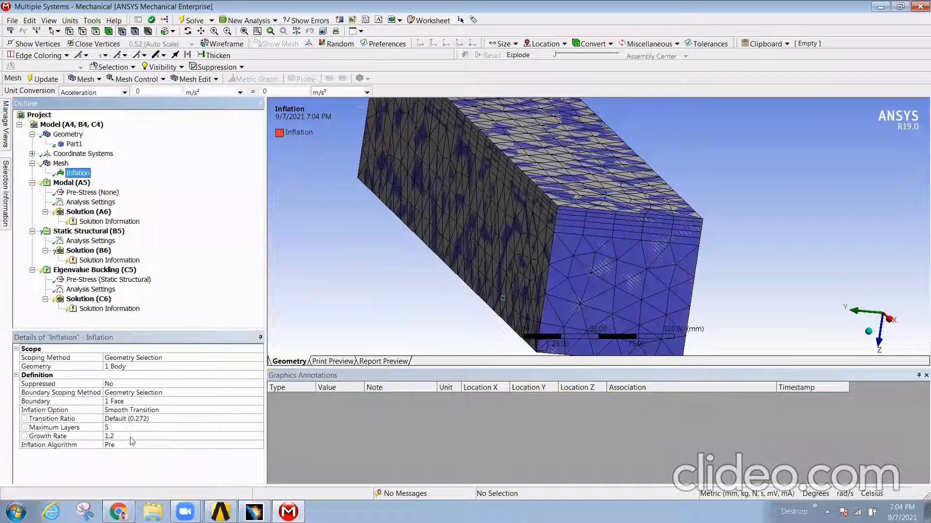
Set the inflation growth rate to 5 and regenerate the mesh
{"action": "left_click", "coordinate": [251, 436]}
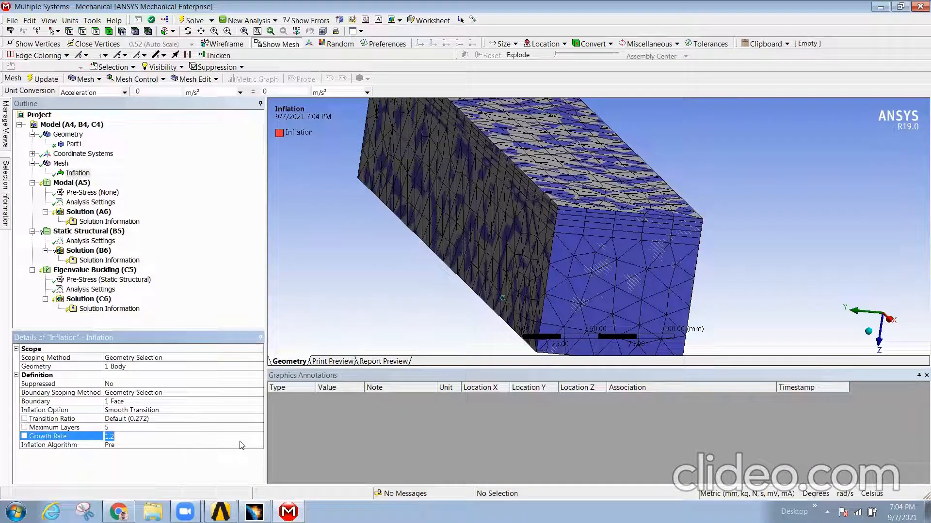
{"action": "key", "text": "Return"}
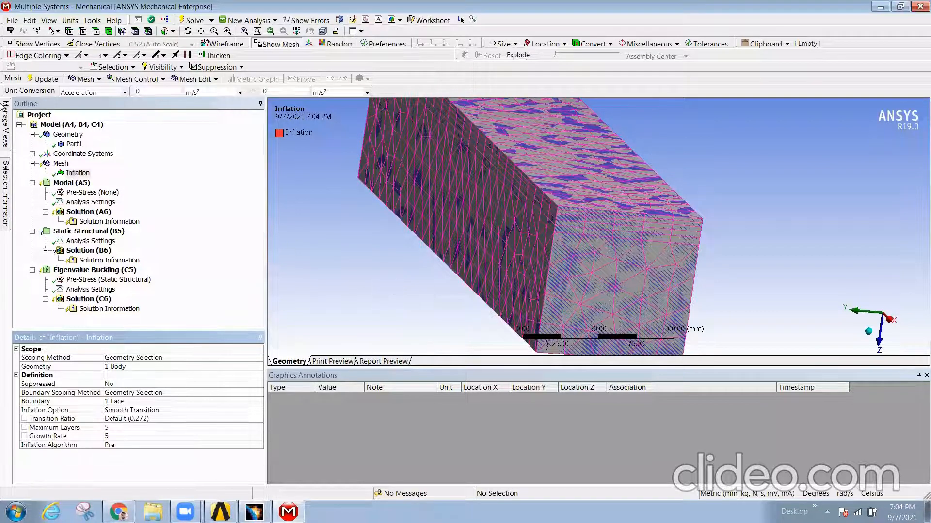
{"action": "left_click", "coordinate": [60, 164]}
{"action": "right_click", "coordinate": [60, 164]}
{"action": "left_click", "coordinate": [92, 199]}
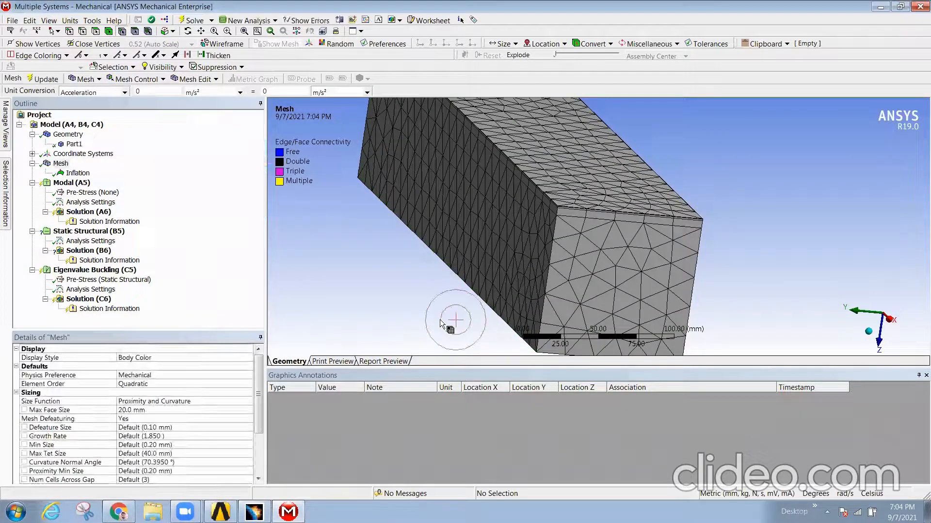
Examine the layer thicknesses along the inflated face's edge at the beam end, from close up and from farther away
{"action": "mouse_move", "coordinate": [622, 254]}
{"action": "middle_mouse_down"}
{"action": "mouse_move", "coordinate": [616, 246]}
{"action": "mouse_move", "coordinate": [628, 243]}
{"action": "middle_mouse_up"}
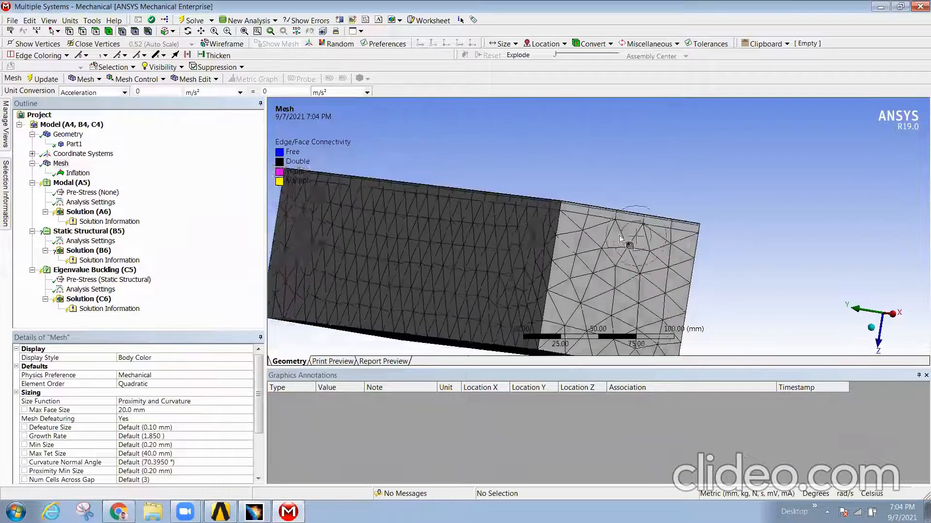
{"action": "scroll", "coordinate": [601, 223], "scroll_direction": "up", "scroll_amount": 4}
{"action": "scroll", "coordinate": [562, 208], "scroll_direction": "up", "scroll_amount": 5}
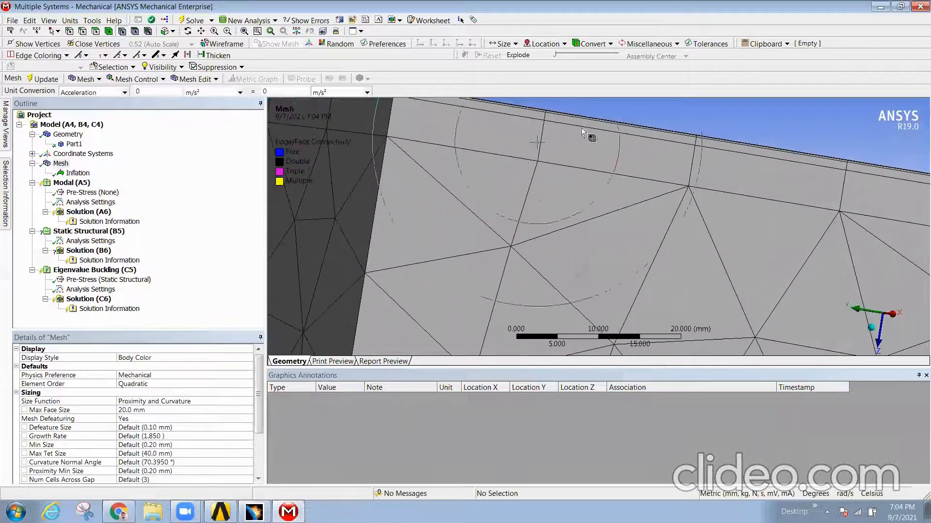
{"action": "scroll", "coordinate": [582, 122], "scroll_direction": "up", "scroll_amount": 3}
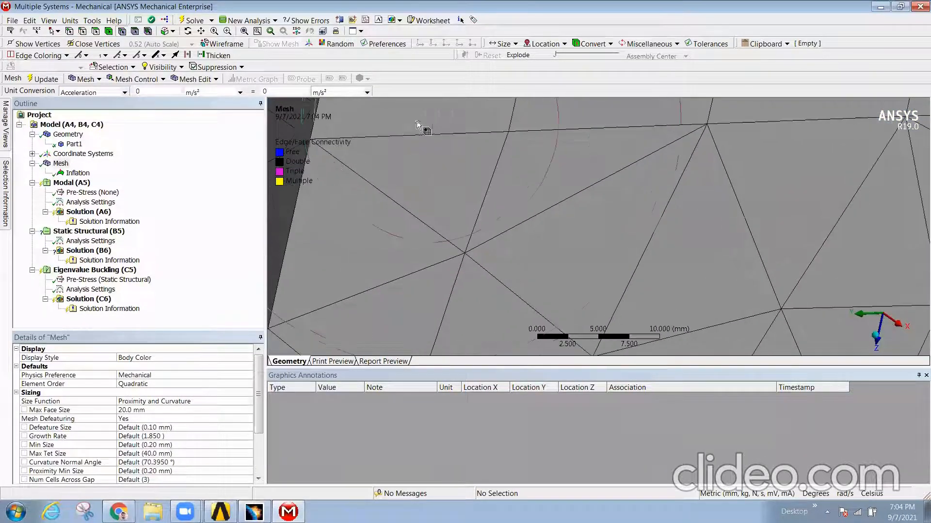
{"action": "middle_click_drag", "start_coordinate": [418, 155], "coordinate": [428, 201]}
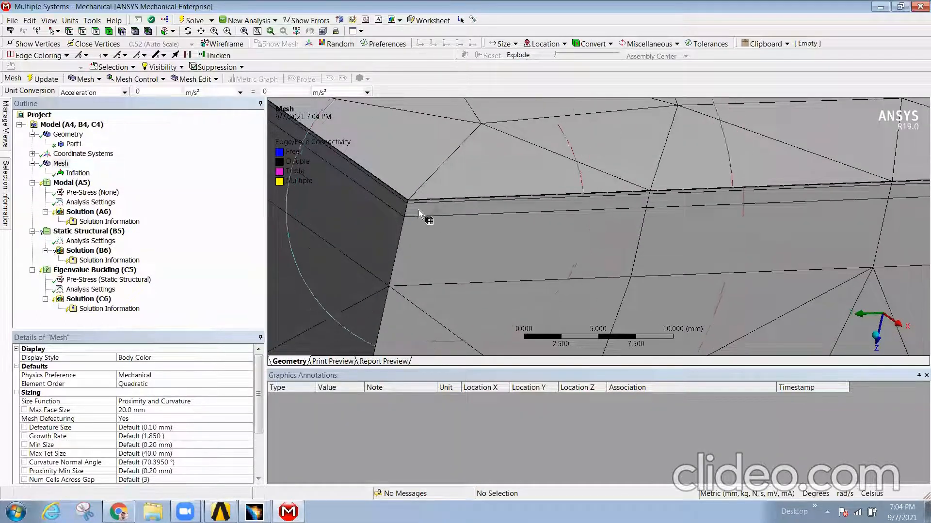
{"action": "scroll", "coordinate": [451, 239], "scroll_direction": "down", "scroll_amount": 4}
{"action": "scroll", "coordinate": [451, 239], "scroll_direction": "down", "scroll_amount": 4}
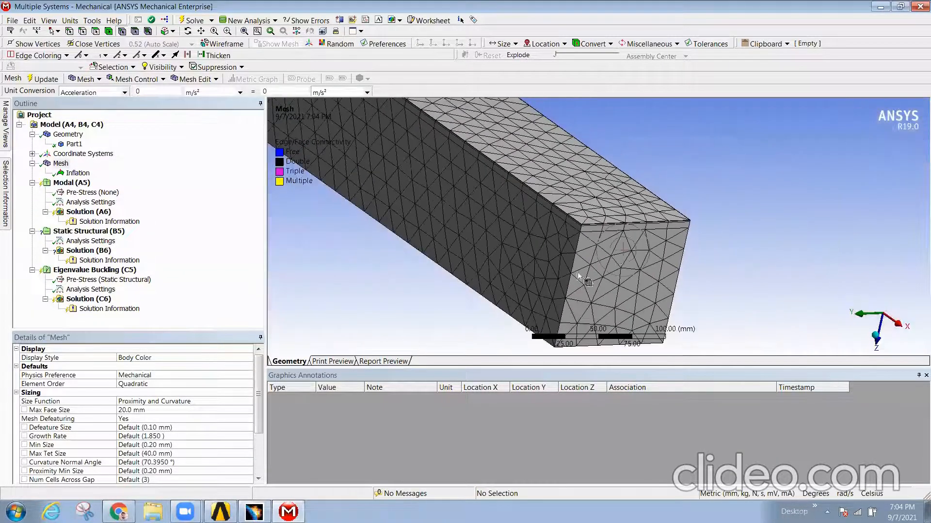
Delete the Inflation control from the mesh and confirm its removal
{"action": "left_click", "coordinate": [80, 174]}
{"action": "right_click", "coordinate": [83, 174]}
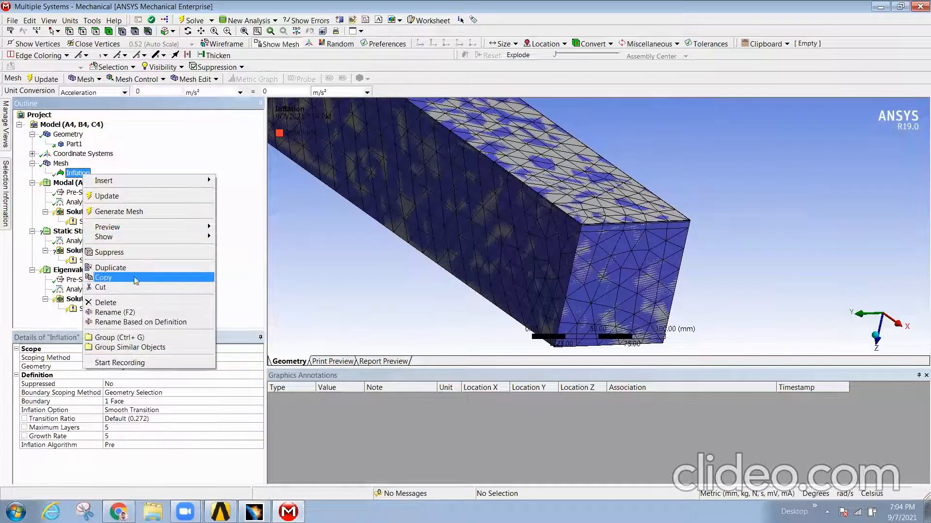
{"action": "left_click", "coordinate": [107, 303]}
{"action": "left_click", "coordinate": [473, 299]}
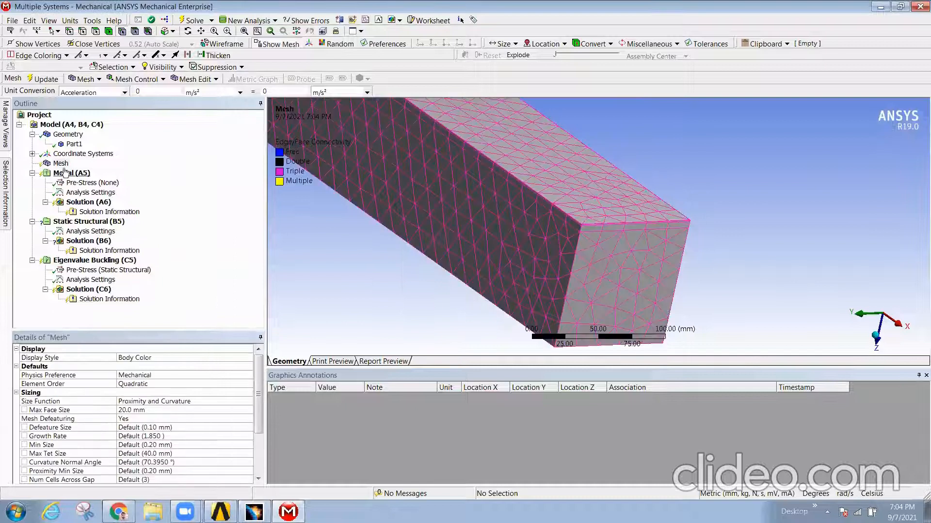
Insert a Node Move mesh edit and shift one mesh node on the beam's upper face near its end
{"action": "right_click", "coordinate": [61, 164]}
{"action": "mouse_move", "coordinate": [114, 172]}
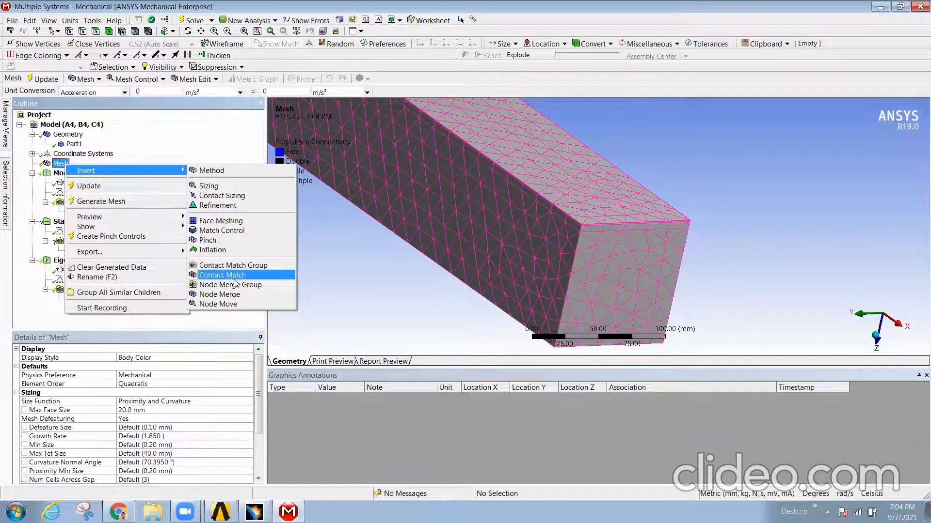
{"action": "left_click", "coordinate": [221, 304]}
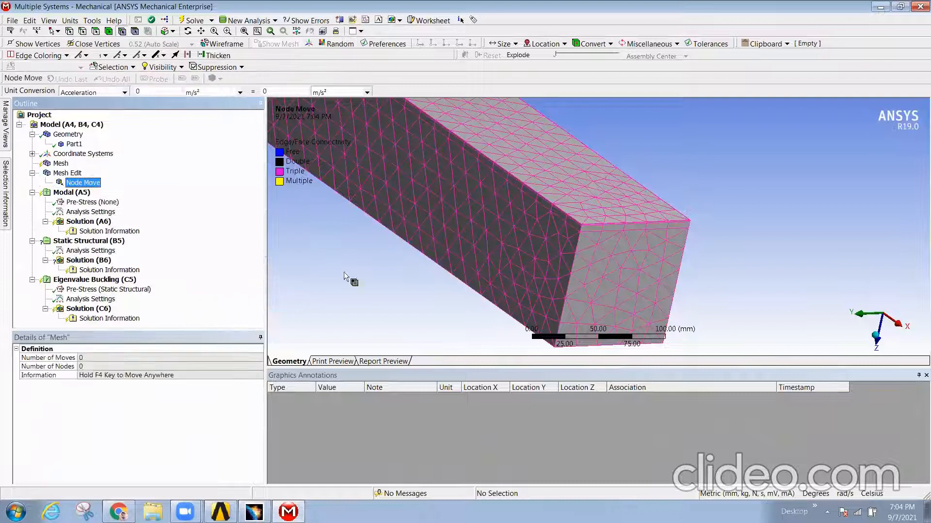
{"action": "left_click", "coordinate": [568, 196]}
{"action": "middle_click_drag", "start_coordinate": [568, 196], "coordinate": [562, 236]}
{"action": "left_click_drag", "start_coordinate": [573, 193], "coordinate": [563, 194]}
{"action": "middle_click_drag", "start_coordinate": [565, 193], "coordinate": [544, 171]}
{"action": "scroll", "coordinate": [548, 171], "scroll_direction": "up", "scroll_amount": 5}
{"action": "middle_click_drag", "start_coordinate": [495, 131], "coordinate": [506, 145]}
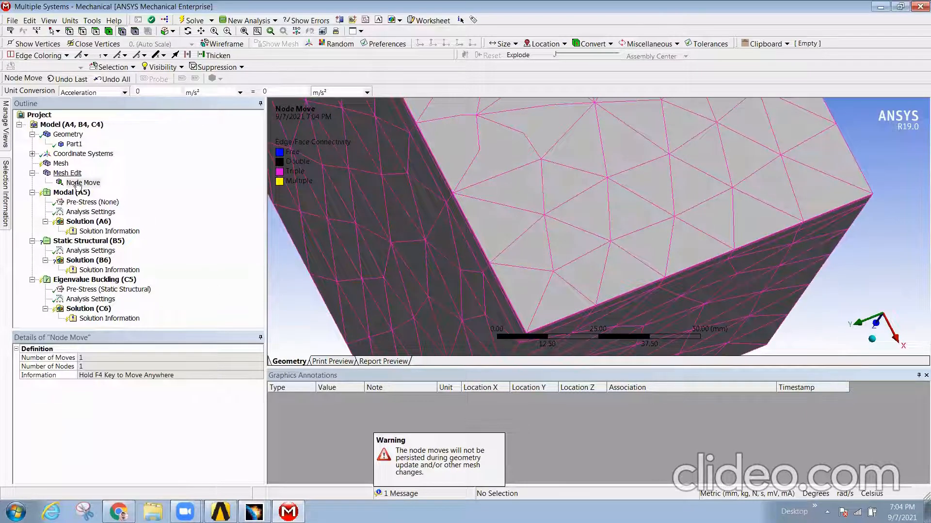
Insert a Node Merge mesh edit and try picking mesh nodes on the beam's upper face near its end
{"action": "right_click", "coordinate": [61, 163]}
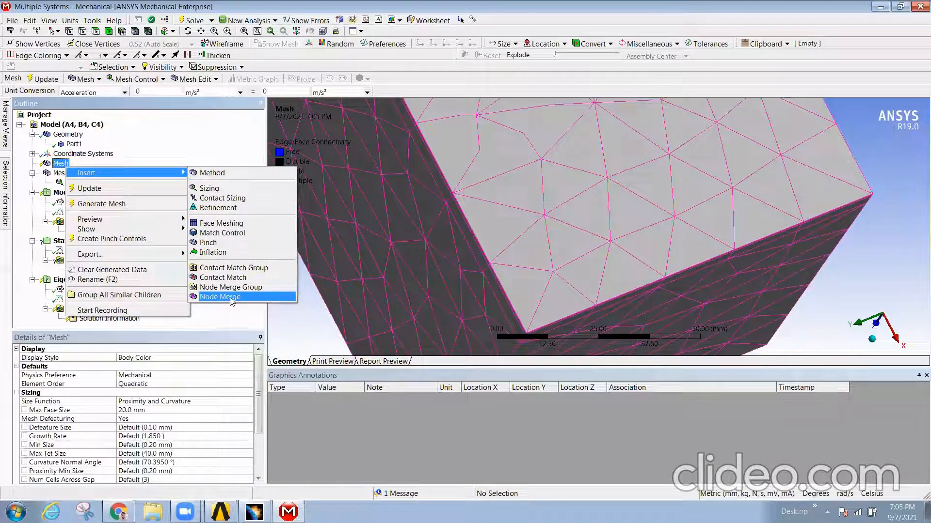
{"action": "left_click", "coordinate": [221, 296]}
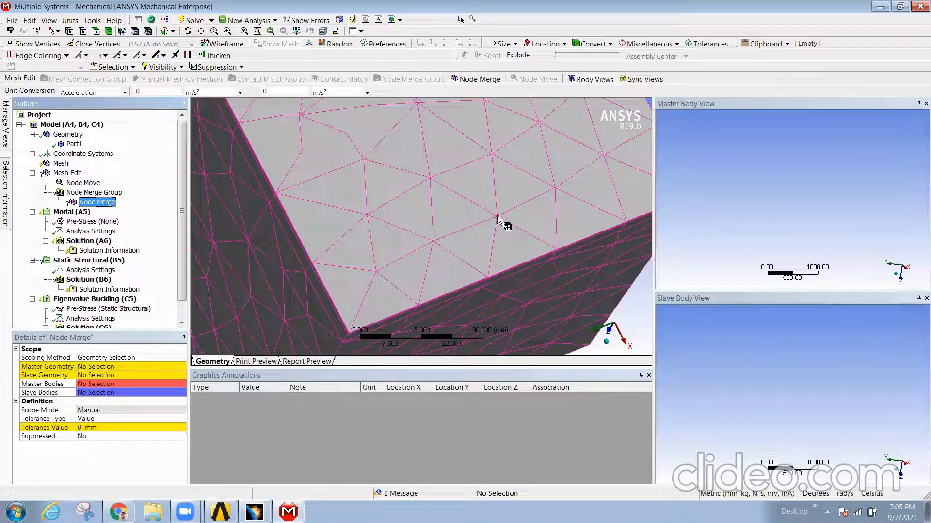
{"action": "left_click", "coordinate": [497, 217]}
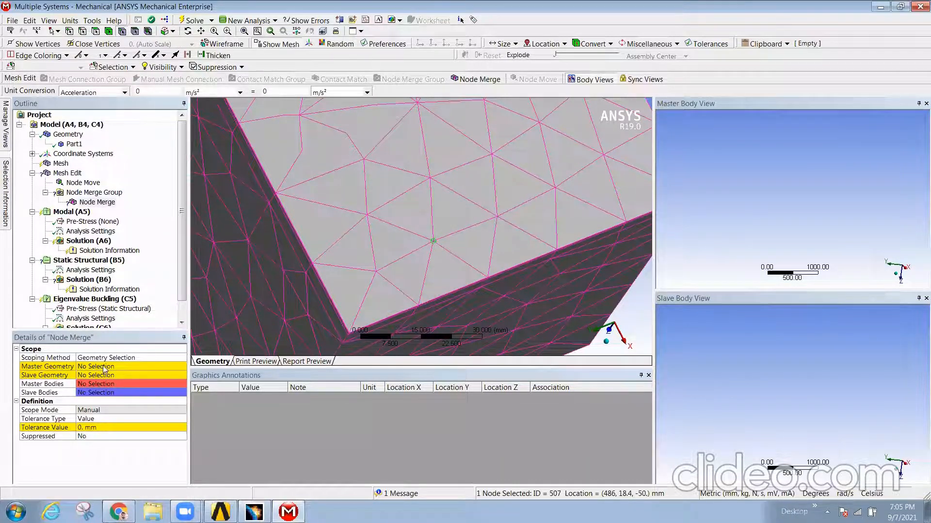
{"action": "left_click", "coordinate": [427, 225]}
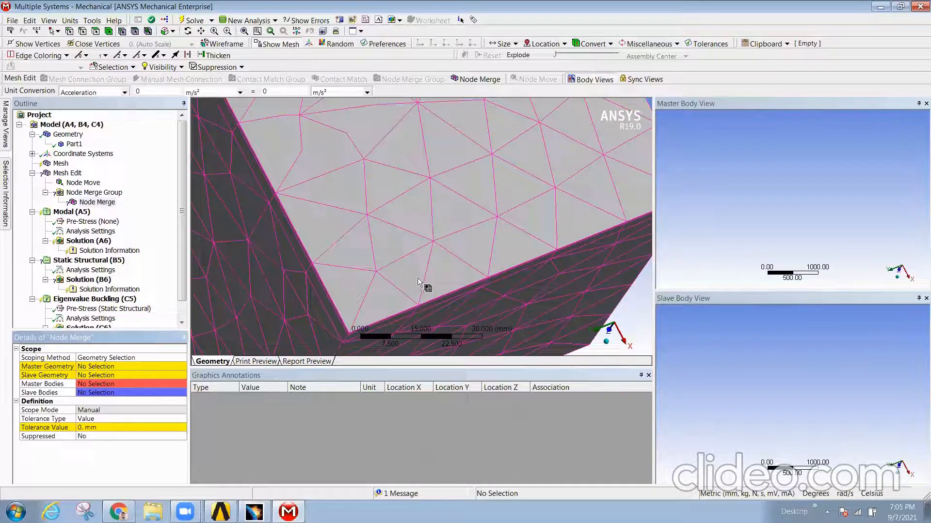
{"action": "scroll", "coordinate": [439, 237], "scroll_direction": "down", "scroll_amount": 6}
{"action": "middle_click_drag", "start_coordinate": [419, 246], "coordinate": [437, 241]}
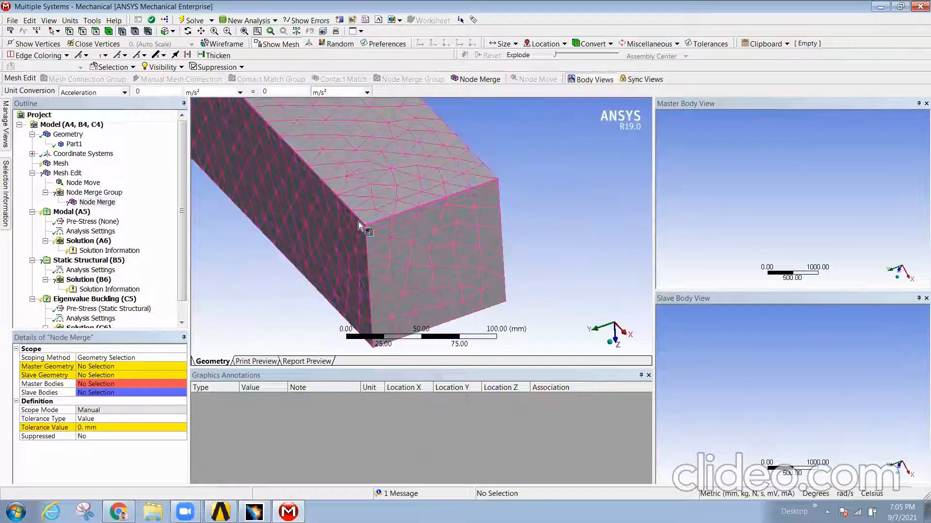
{"action": "middle_click_drag", "start_coordinate": [350, 281], "coordinate": [339, 293]}
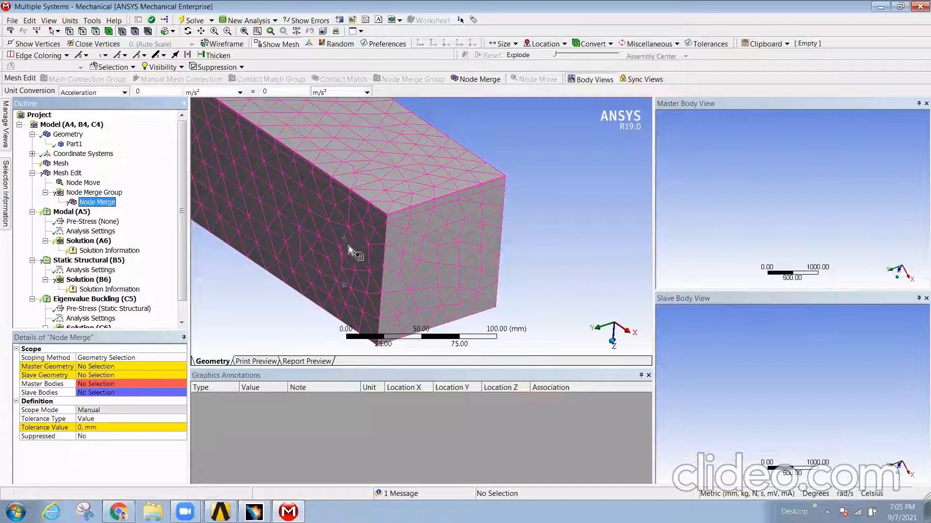
Select the Node Move object under Mesh Edit
{"action": "left_click", "coordinate": [89, 185], "text": "ctrl"}
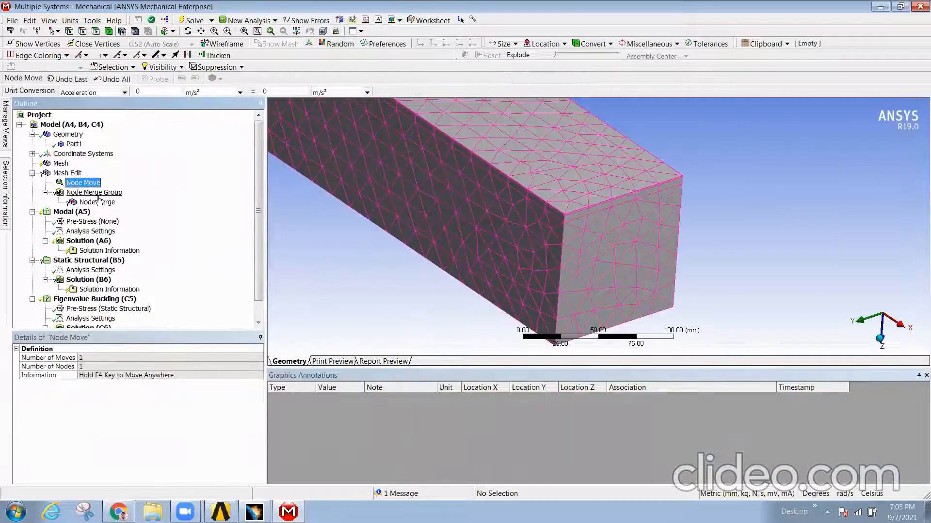